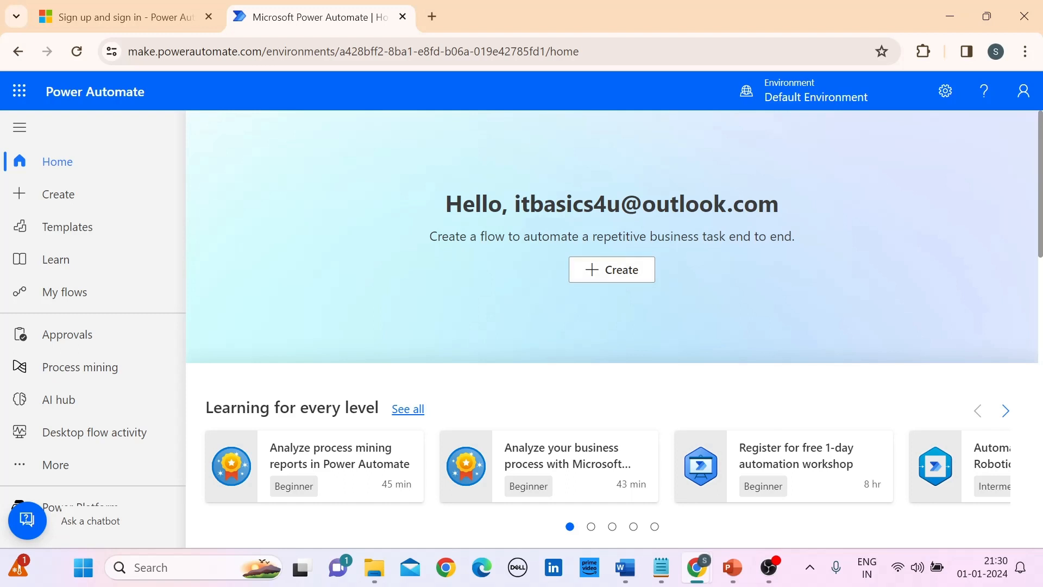
# Step: Start building a new desktop flow from the flow creation page
pyautogui.click(612, 270)
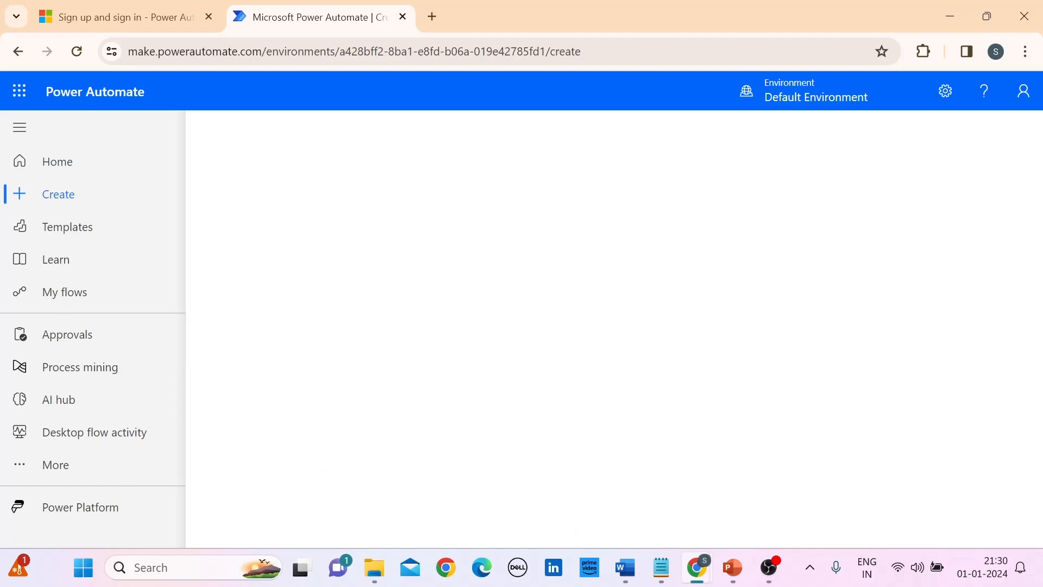
pyautogui.scroll(-4, 612, 269)
pyautogui.scroll(5, 627, 329)
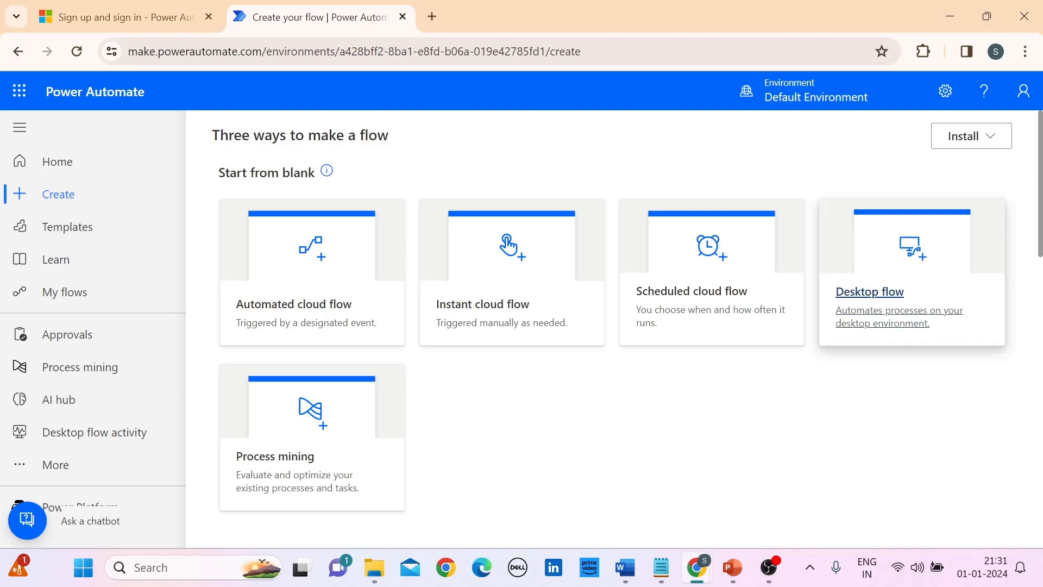
pyautogui.click(870, 292)
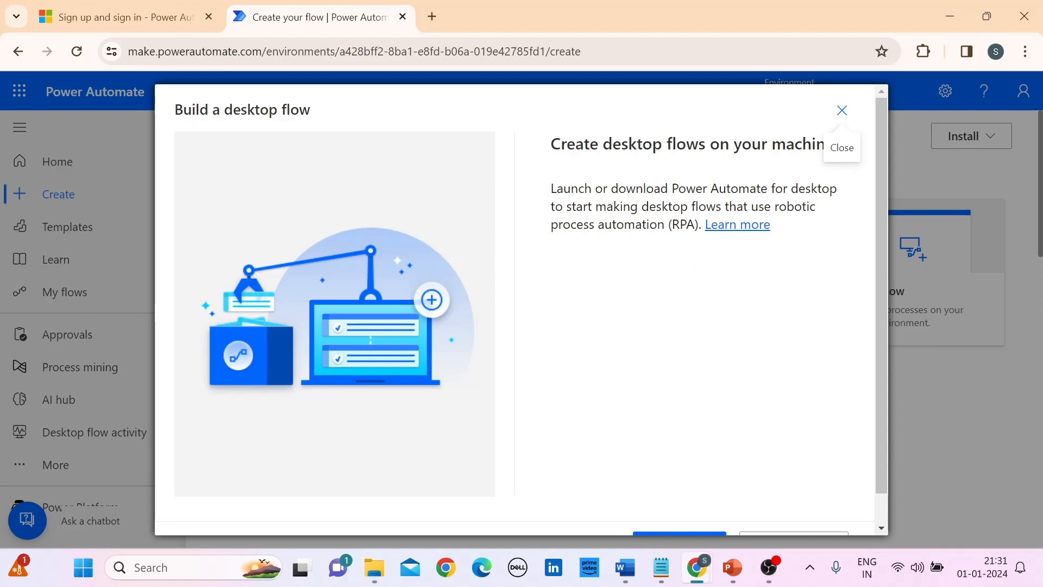
# Step: Launch the Power Automate desktop app, always allowing make.powerautomate.com to open such links, and dismiss the initialization error
pyautogui.scroll(-1, 521, 309)
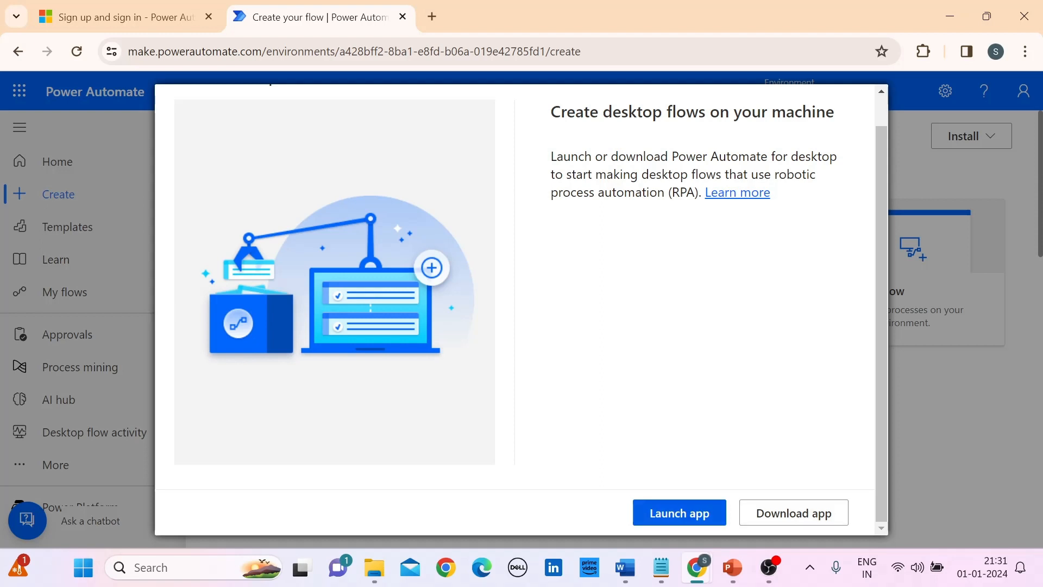
pyautogui.click(679, 513)
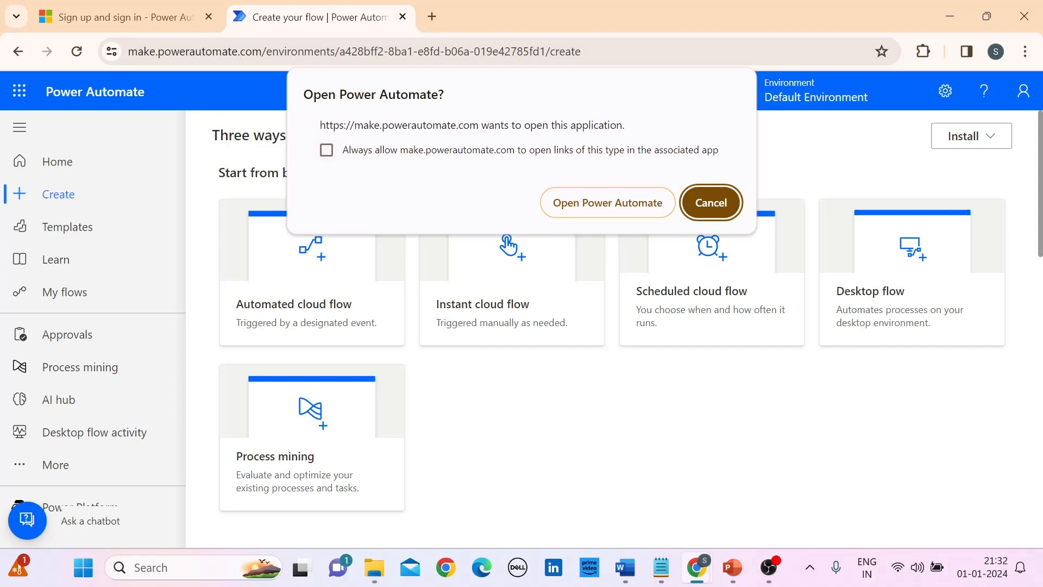
pyautogui.click(326, 150)
pyautogui.click(616, 203)
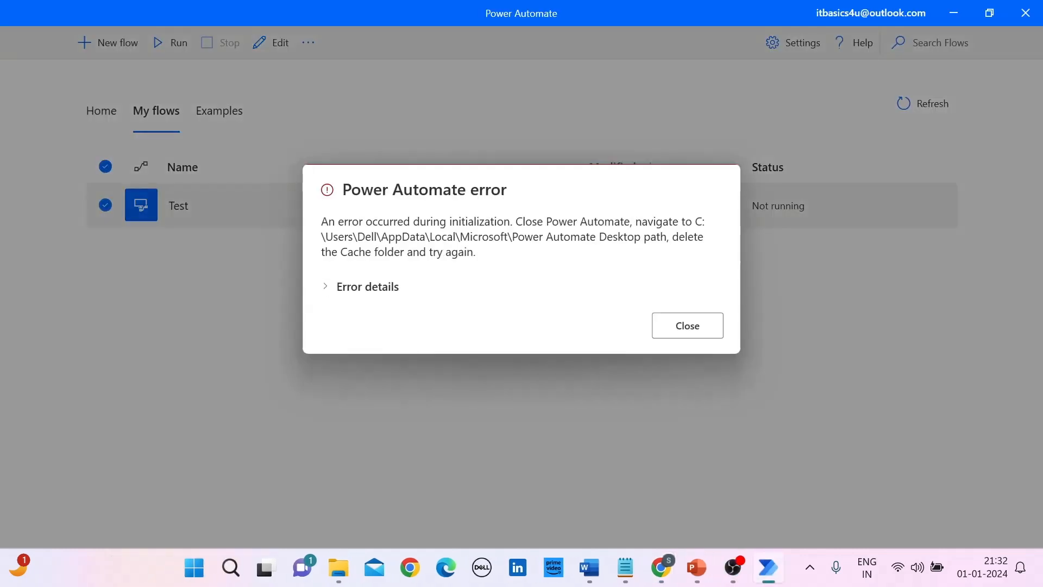
pyautogui.click(688, 326)
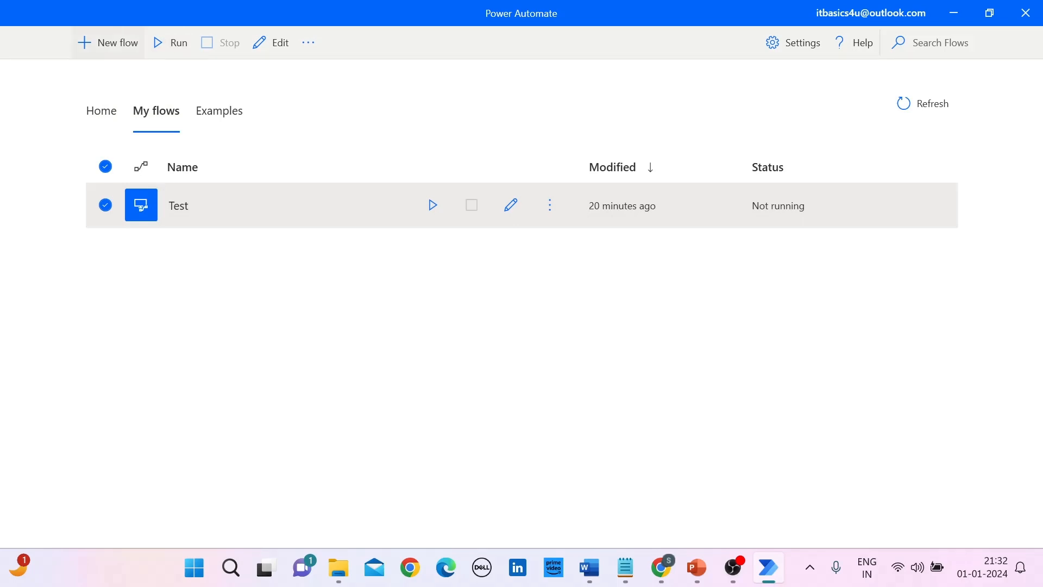
# Step: Create a new desktop flow named GetBloombergData
pyautogui.click(108, 43)
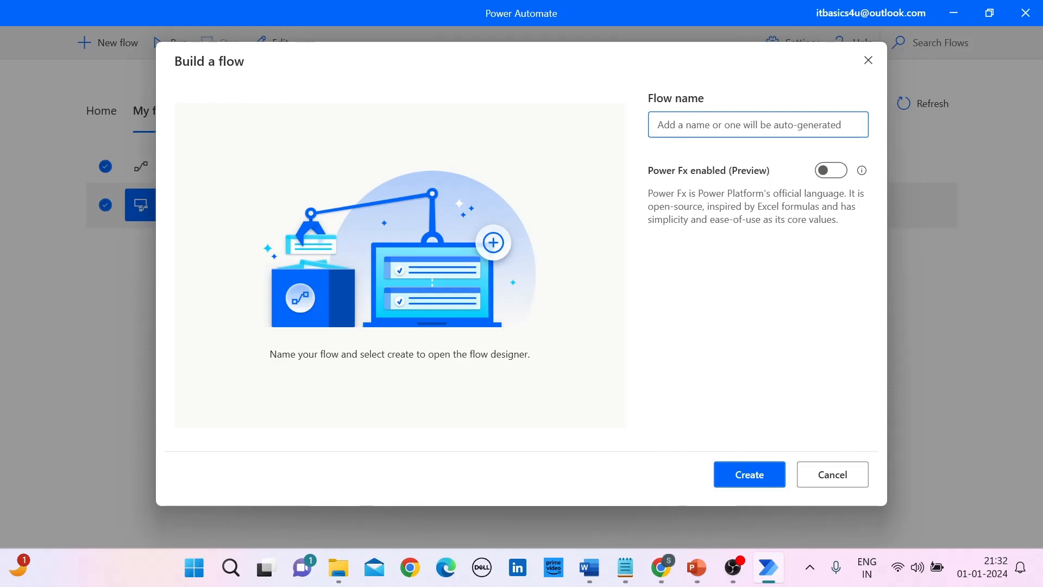
pyautogui.write('GetBloom')
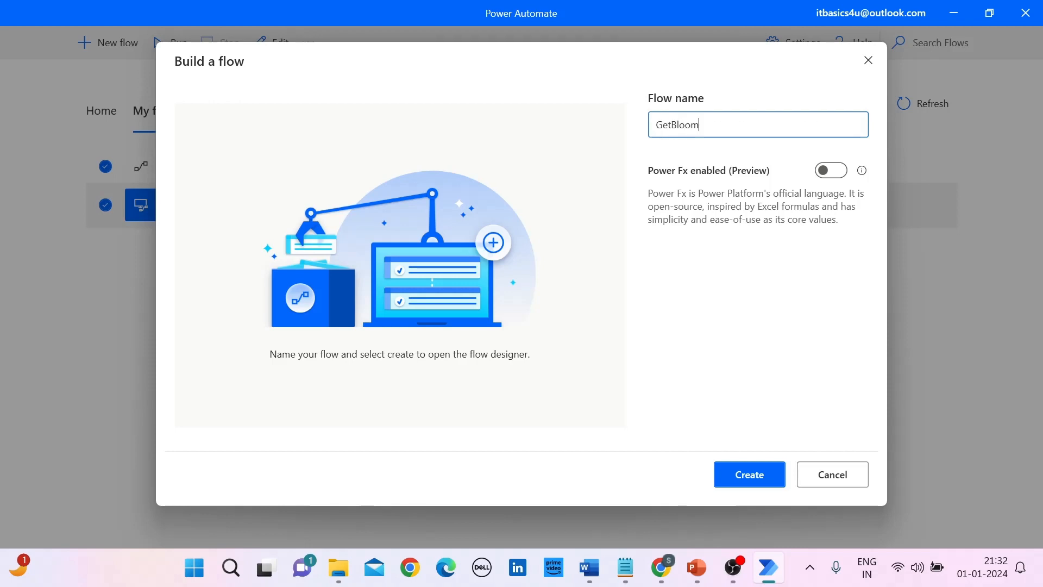
pyautogui.write('bergData')
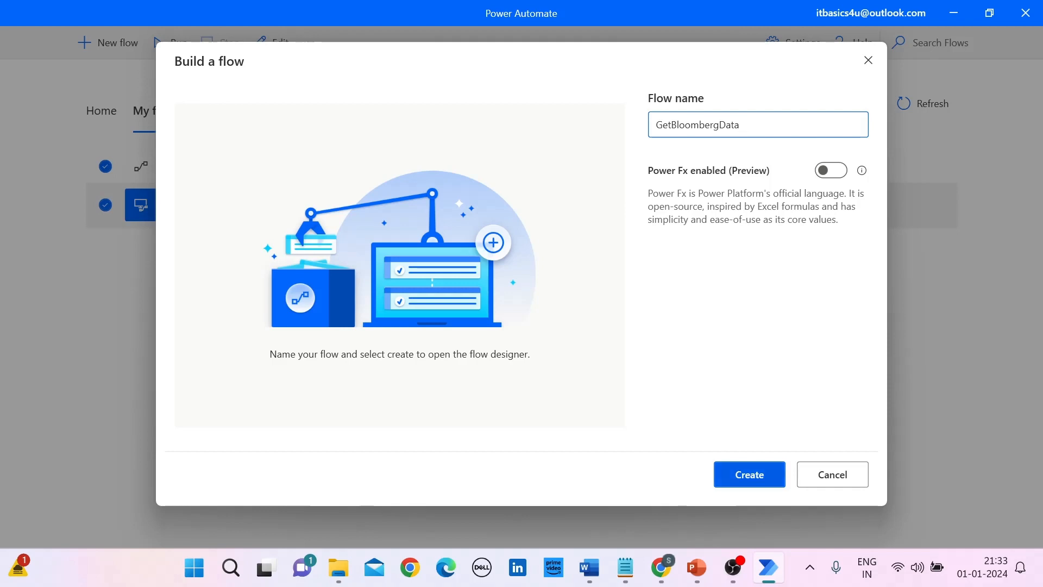
pyautogui.press('Return')
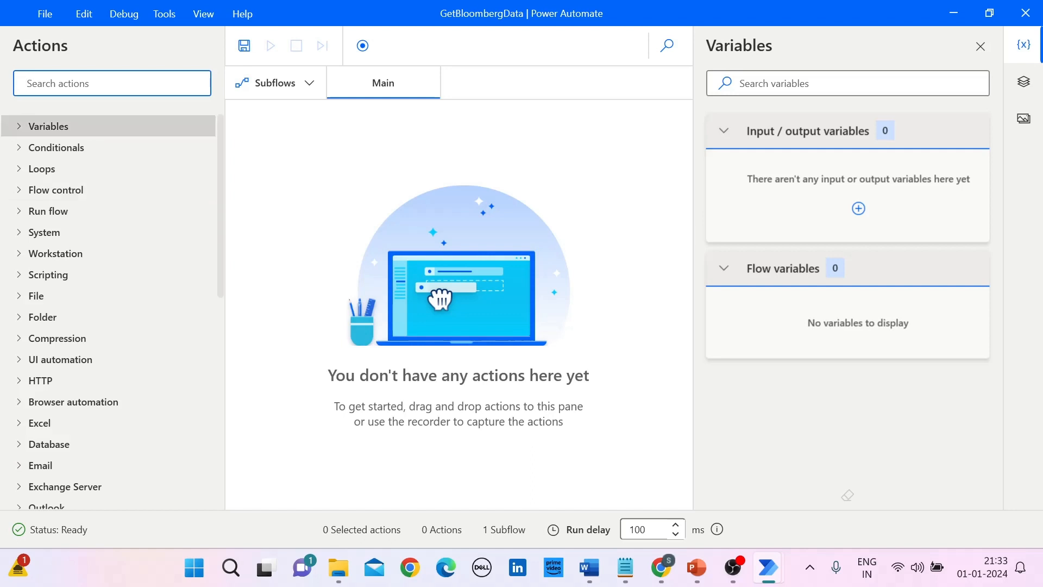
# Step: Examine the available action categories, including the Browser automation actions and their Web data extraction group
pyautogui.scroll(-10, 109, 376)
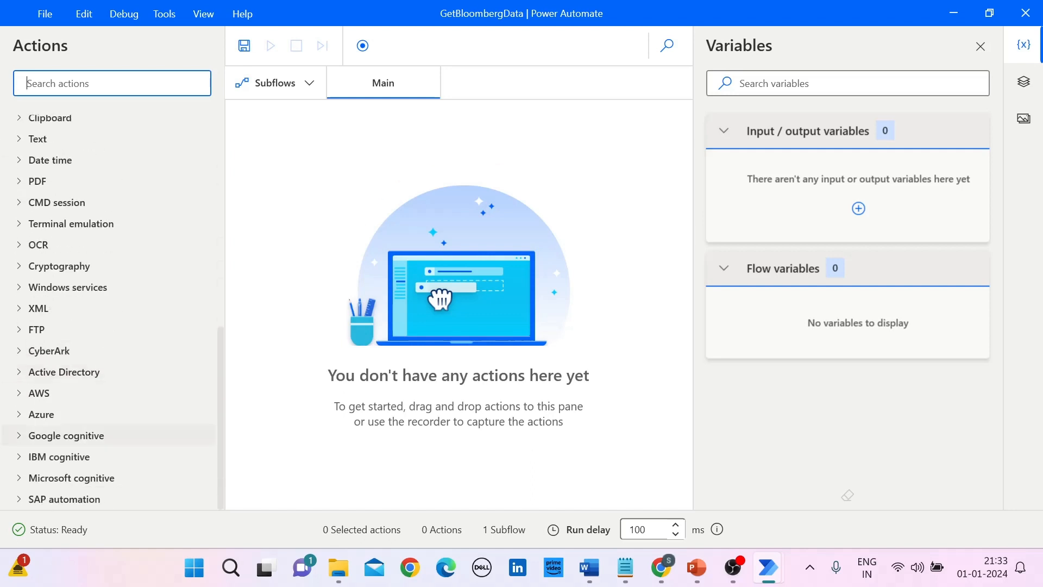
pyautogui.scroll(10, 108, 439)
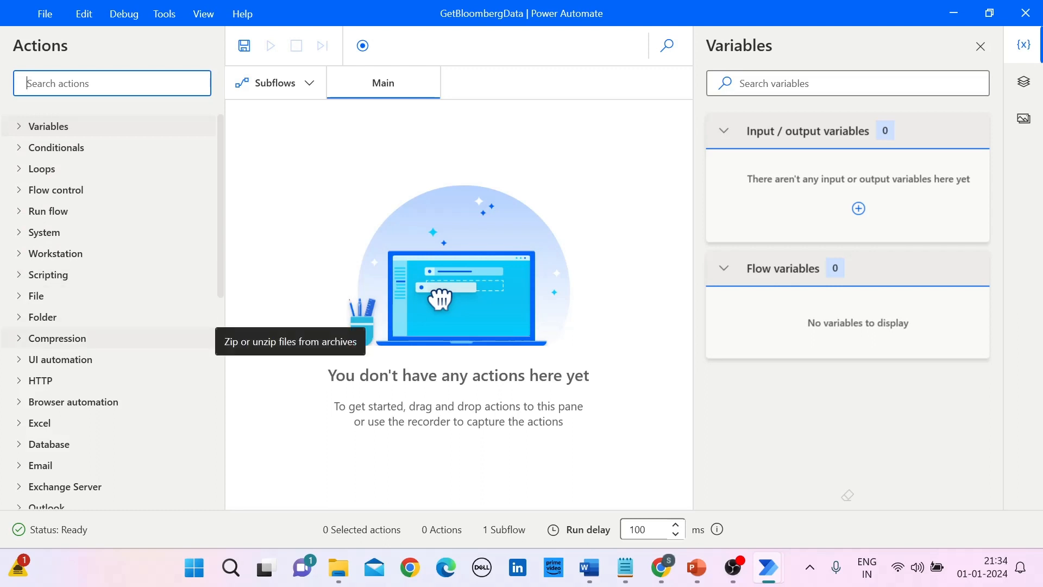
pyautogui.scroll(-1, 109, 338)
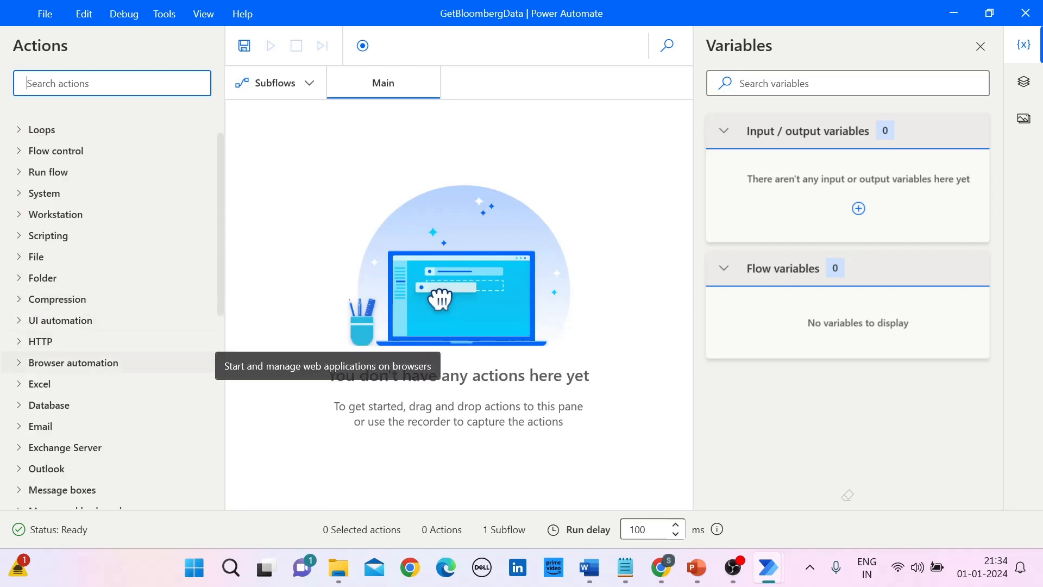
pyautogui.click(73, 362)
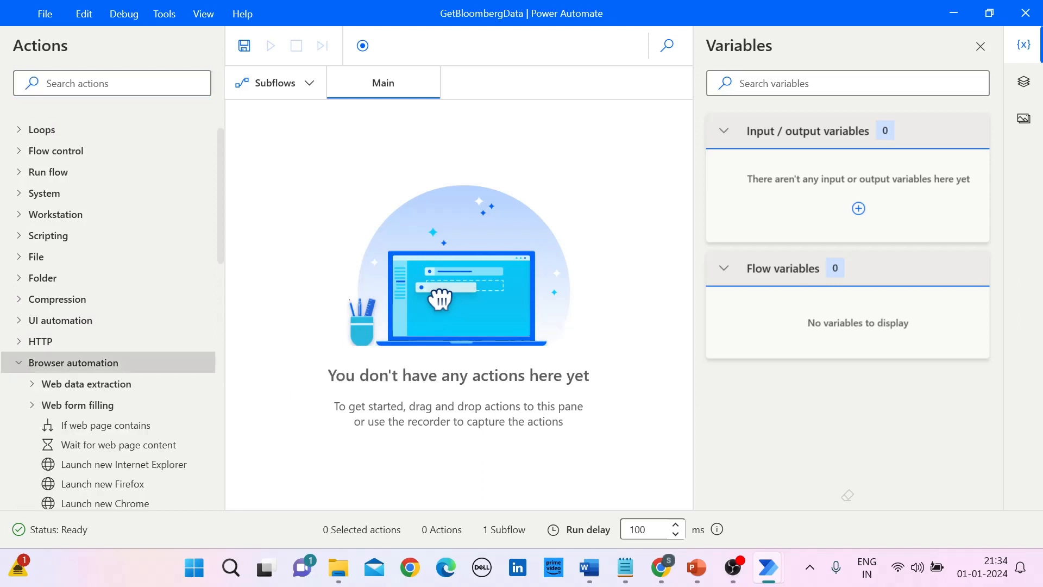
pyautogui.scroll(-4, 108, 288)
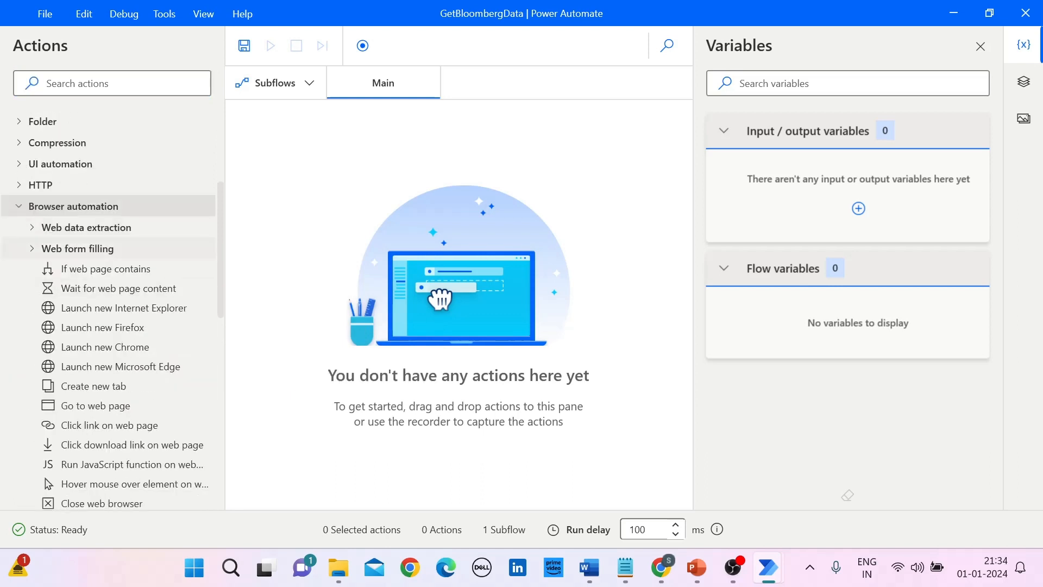
pyautogui.click(86, 227)
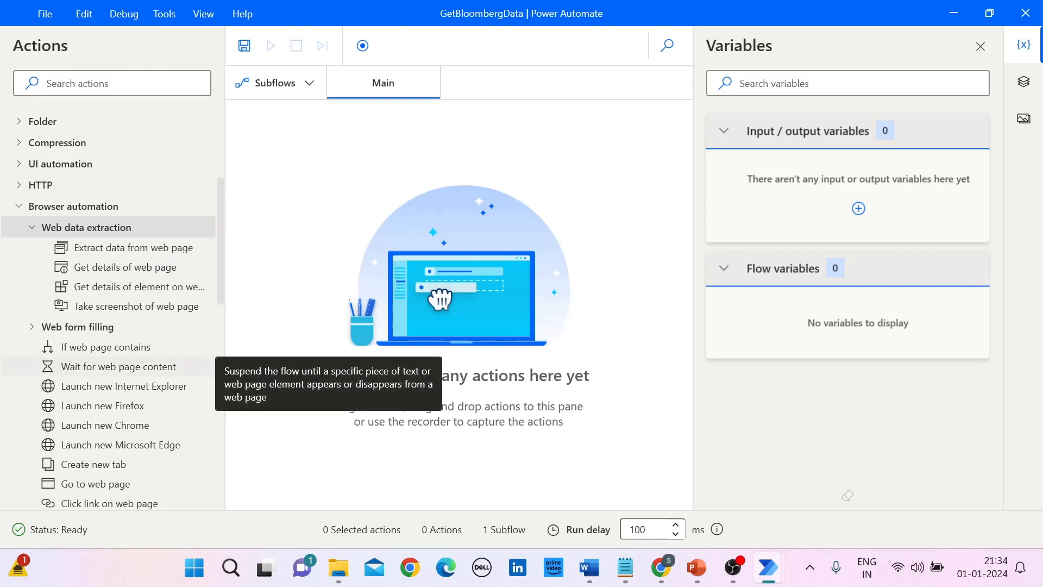
pyautogui.scroll(-2, 108, 366)
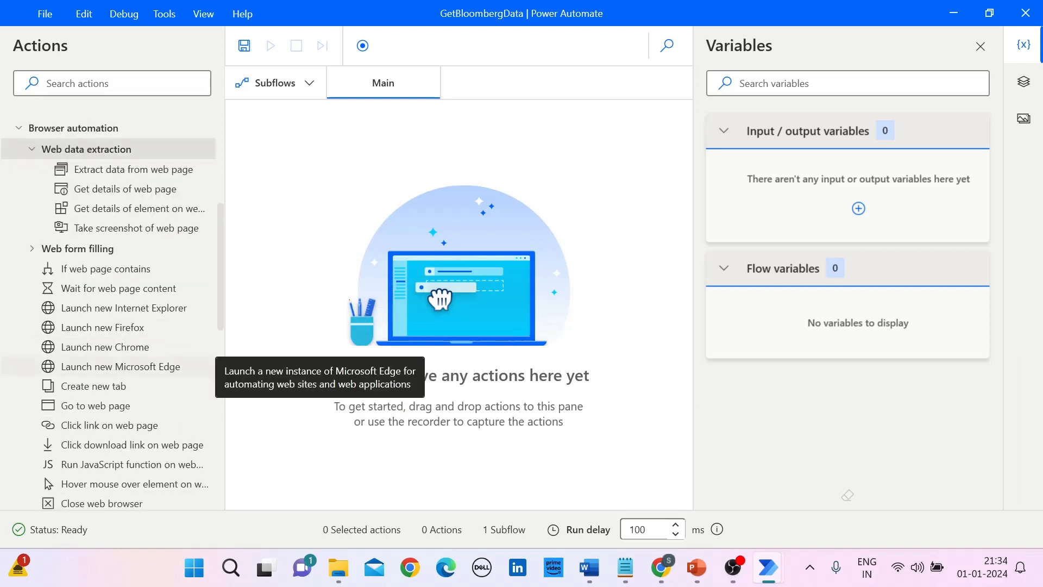
pyautogui.scroll(-1, 109, 366)
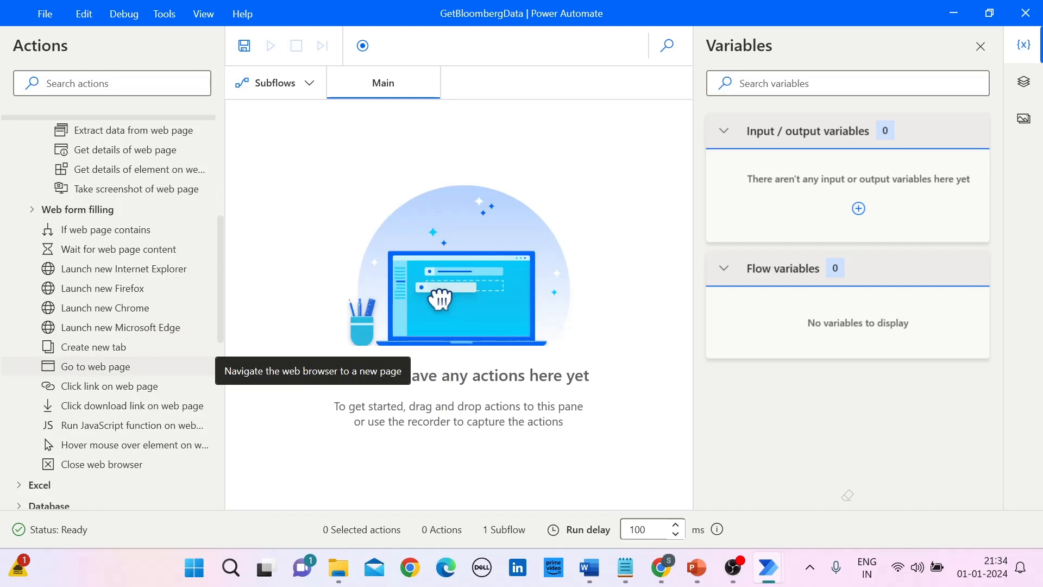
pyautogui.scroll(1, 108, 367)
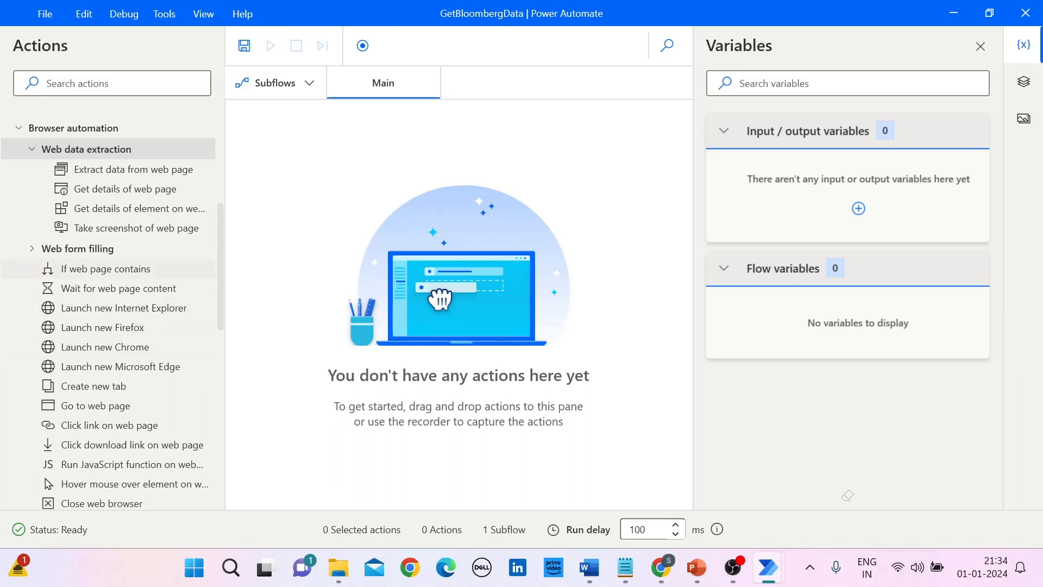
pyautogui.click(105, 347)
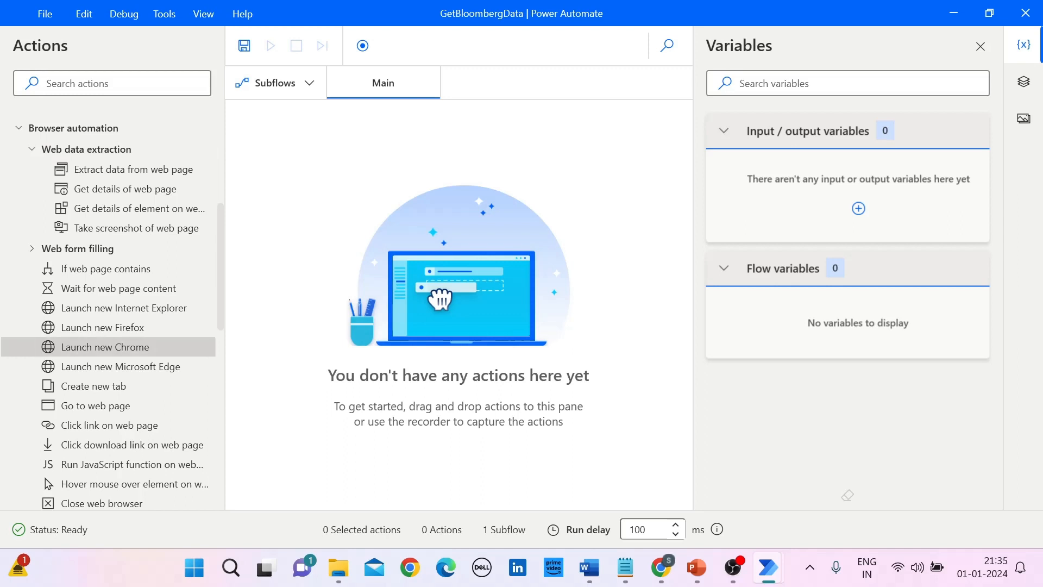
pyautogui.moveTo(105, 348); pyautogui.dragTo(338, 199)
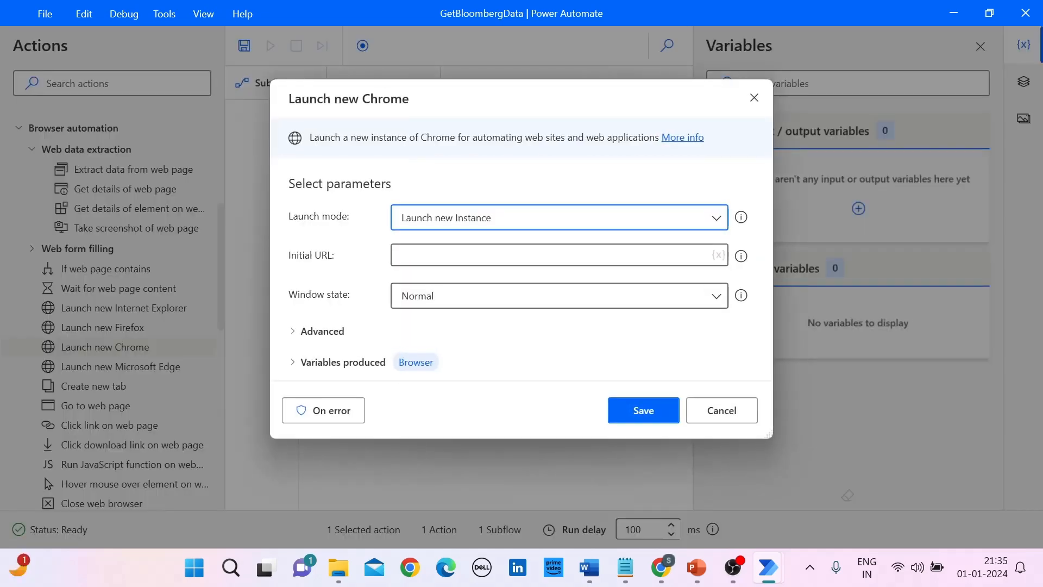
pyautogui.click(722, 410)
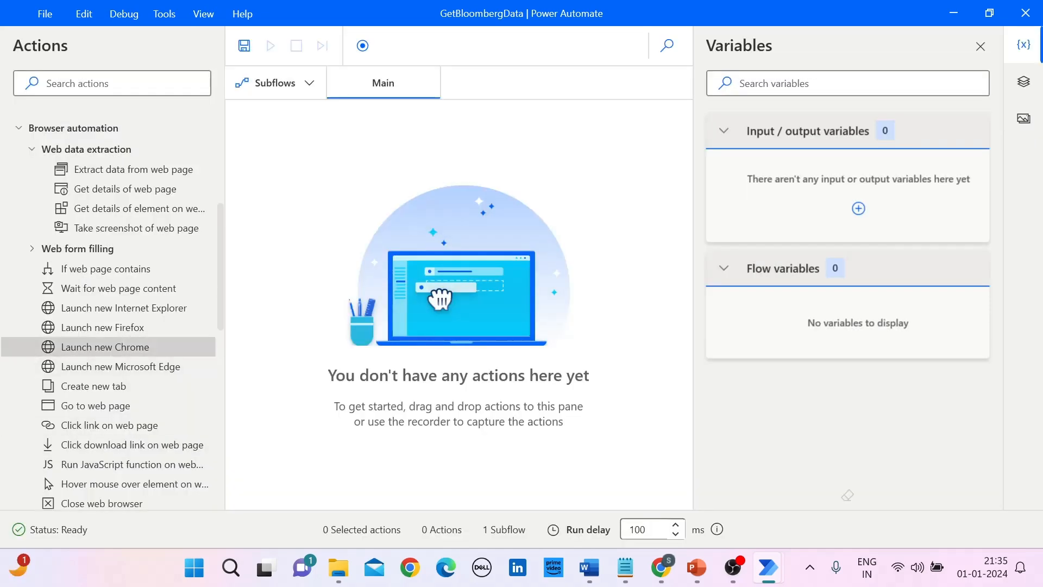
# Step: Add a Launch new Chrome action to the Main subflow with the launch mode Launch new Instance
pyautogui.moveTo(105, 347); pyautogui.dragTo(326, 125)
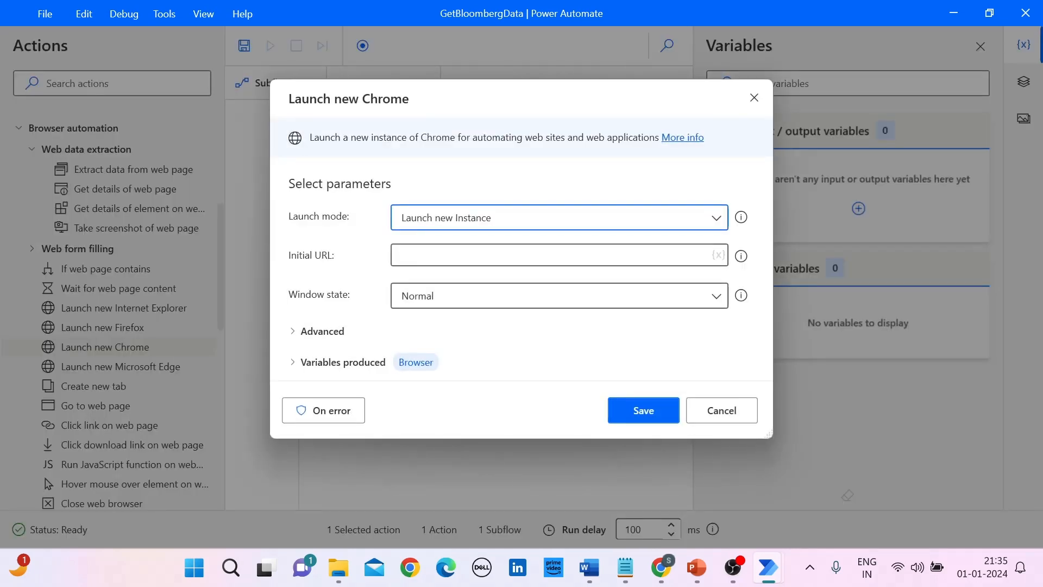
pyautogui.moveTo(741, 217)
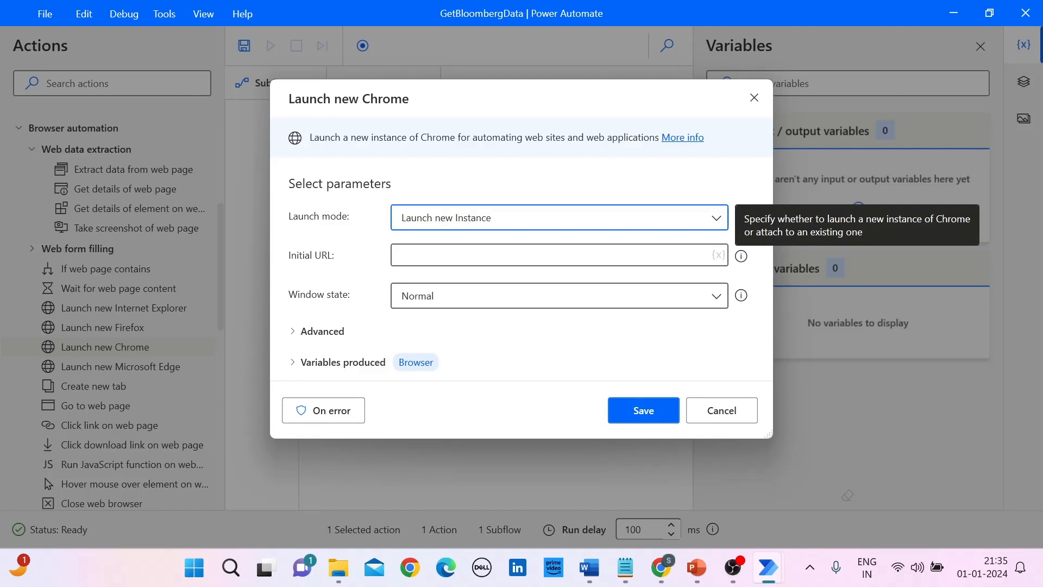
pyautogui.click(716, 217)
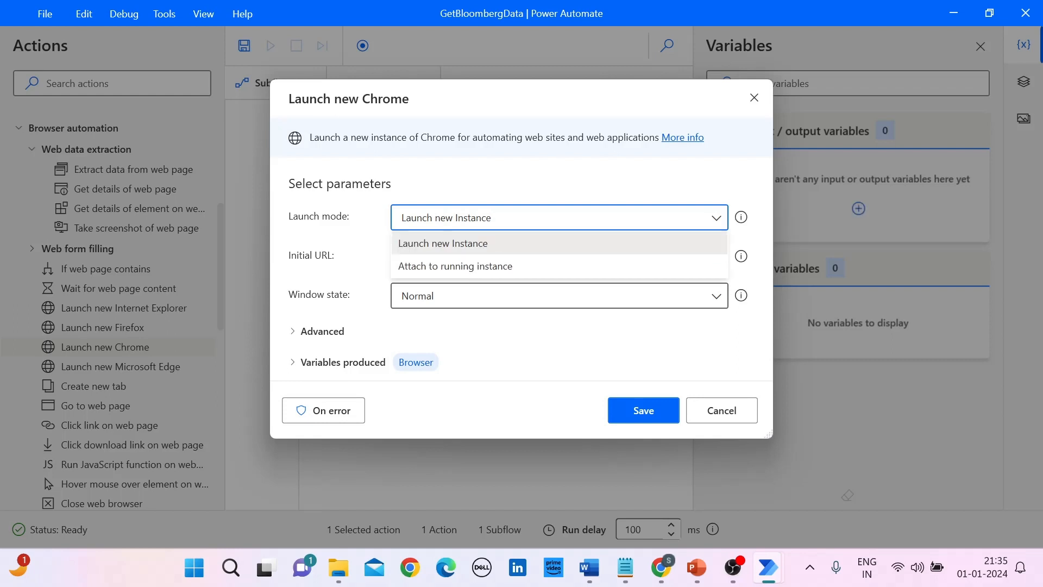
pyautogui.click(717, 218)
pyautogui.click(717, 218)
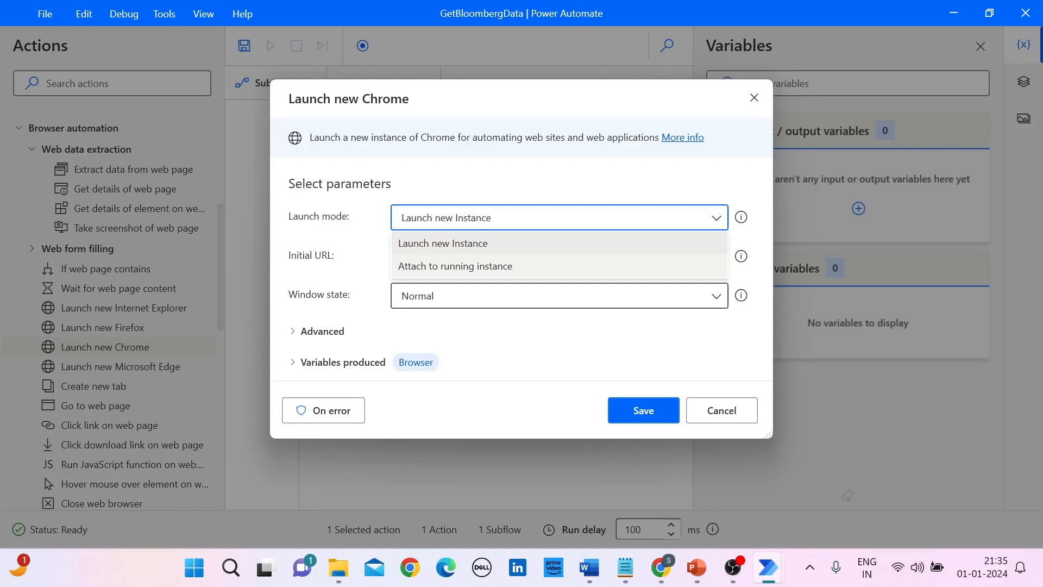
pyautogui.click(559, 244)
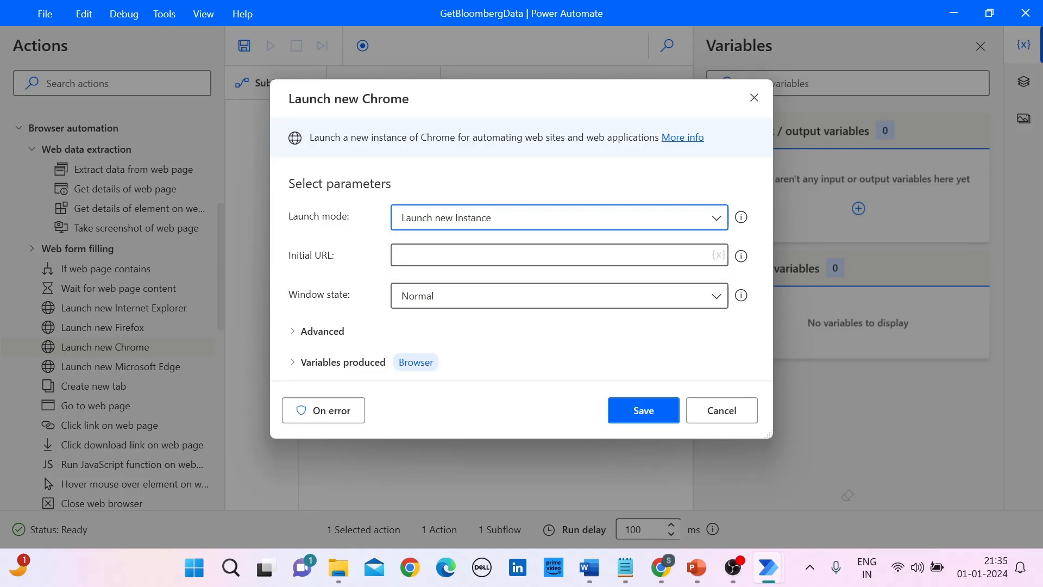
# Step: Switch to Chrome, load bloomberg.com in a new tab and select the page's full address
pyautogui.press('Tab')
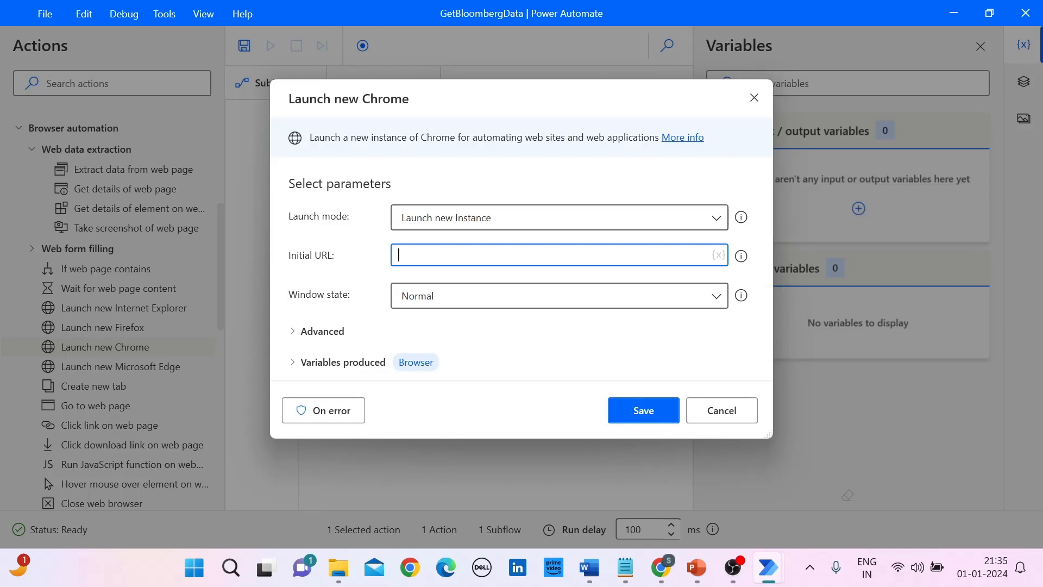
pyautogui.click(661, 567)
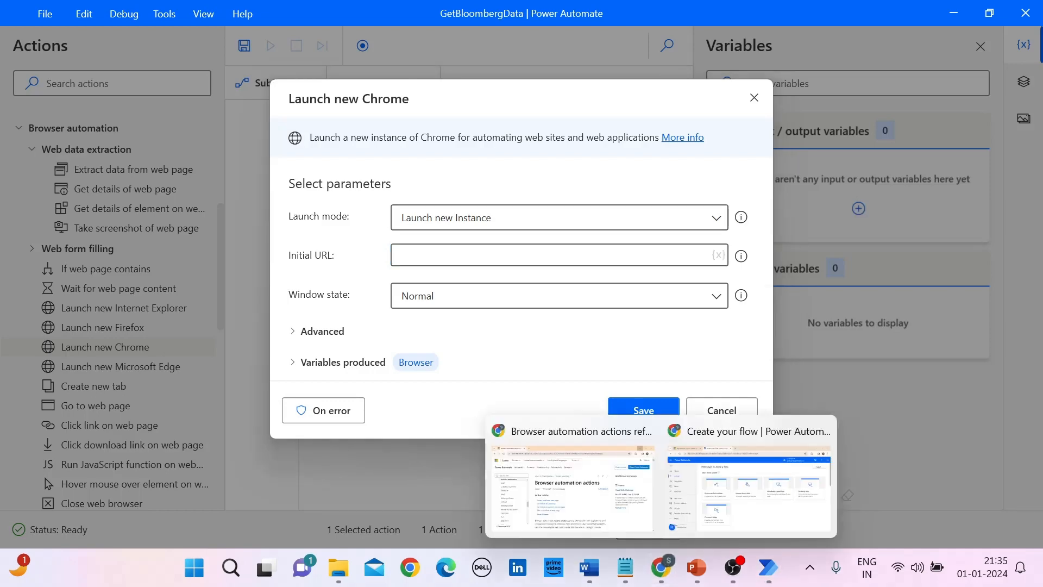
pyautogui.click(574, 486)
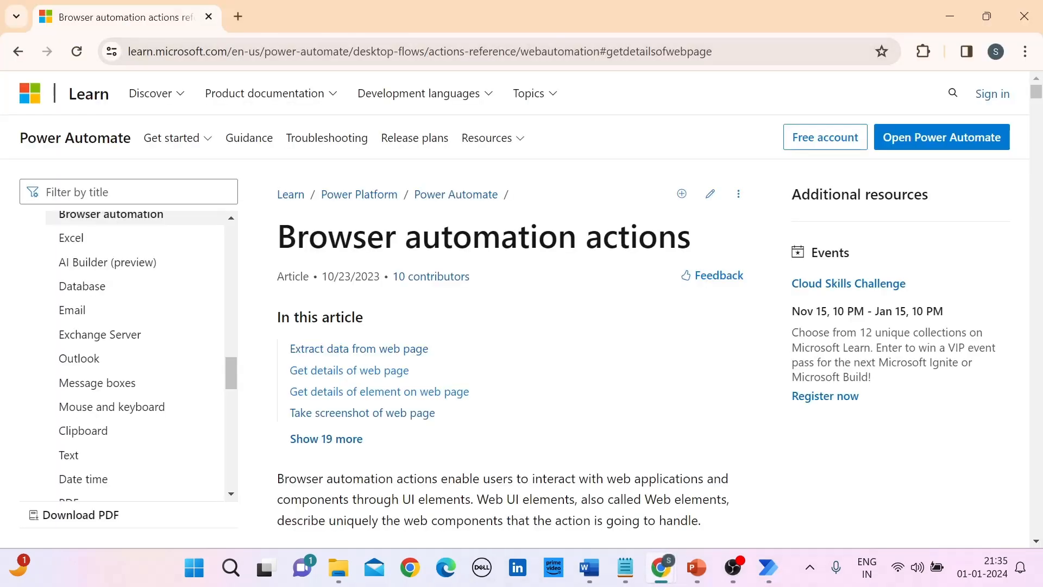
pyautogui.click(238, 17)
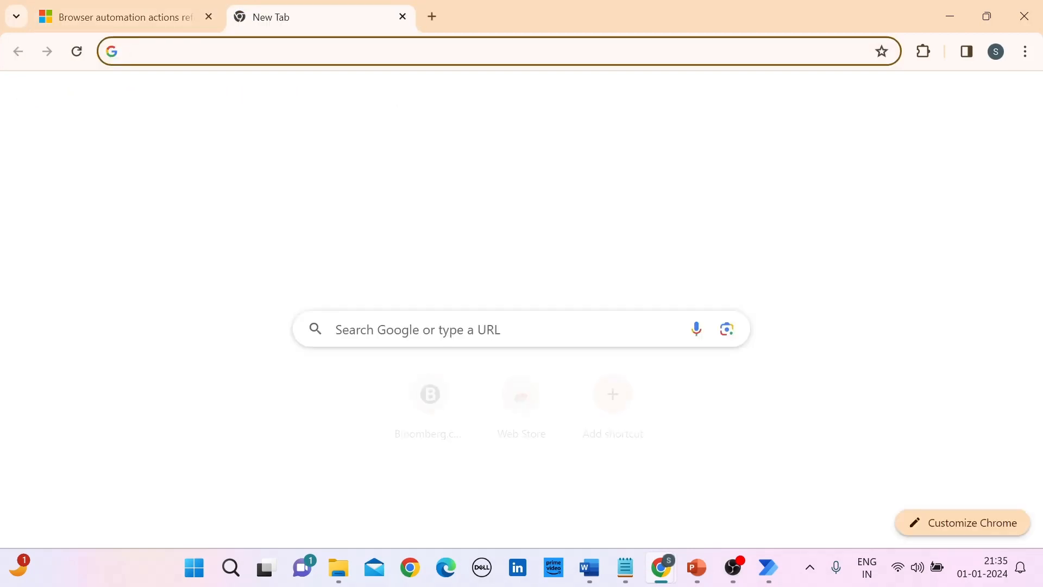
pyautogui.write('b')
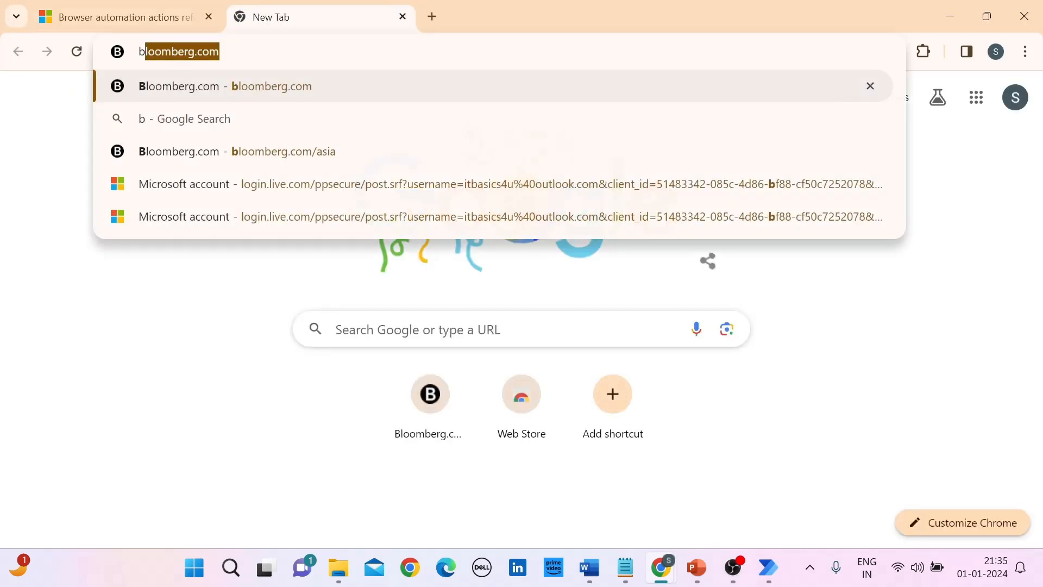
pyautogui.write('loomberg.co')
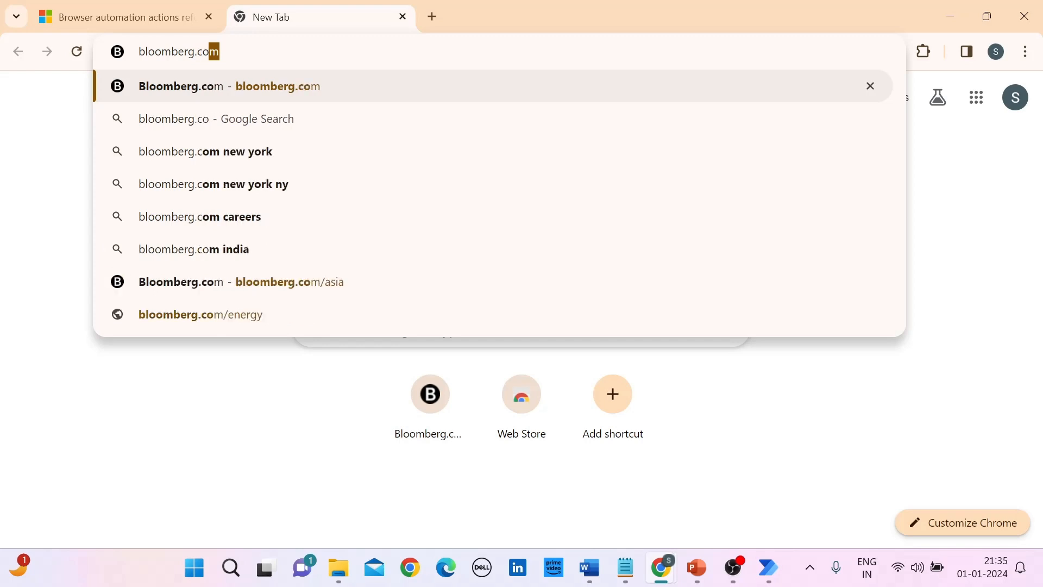
pyautogui.press('Return')
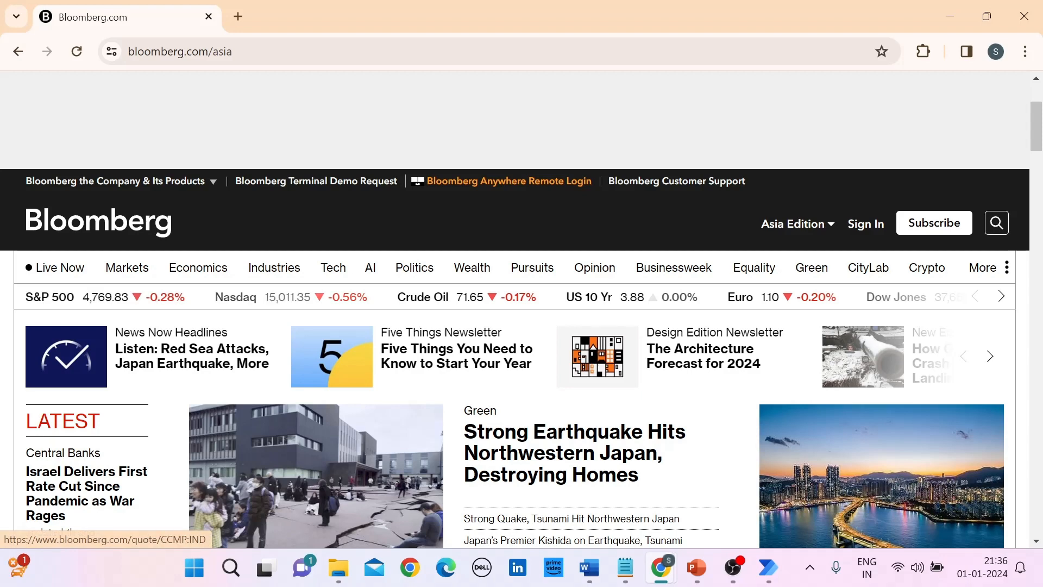
pyautogui.moveTo(236, 51); pyautogui.dragTo(128, 51)
pyautogui.hotkey('ctrl', 'c')
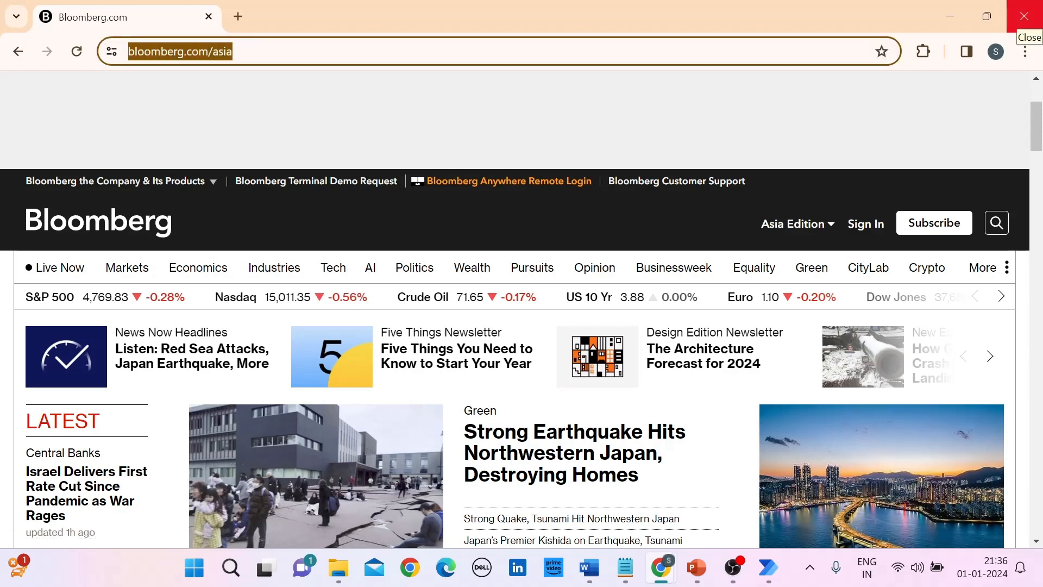
pyautogui.click(1024, 16)
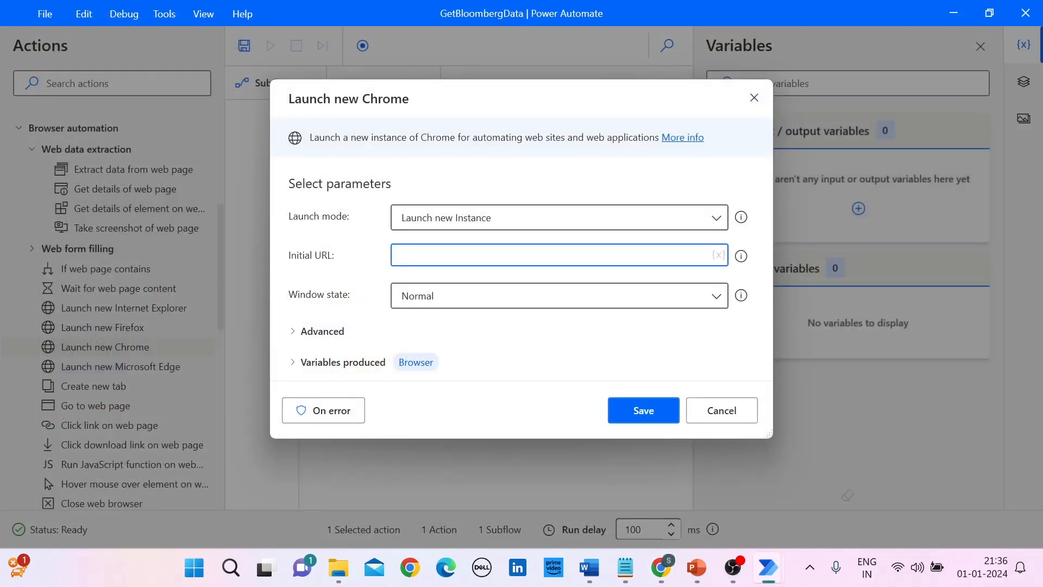
pyautogui.hotkey('ctrl', 'v')
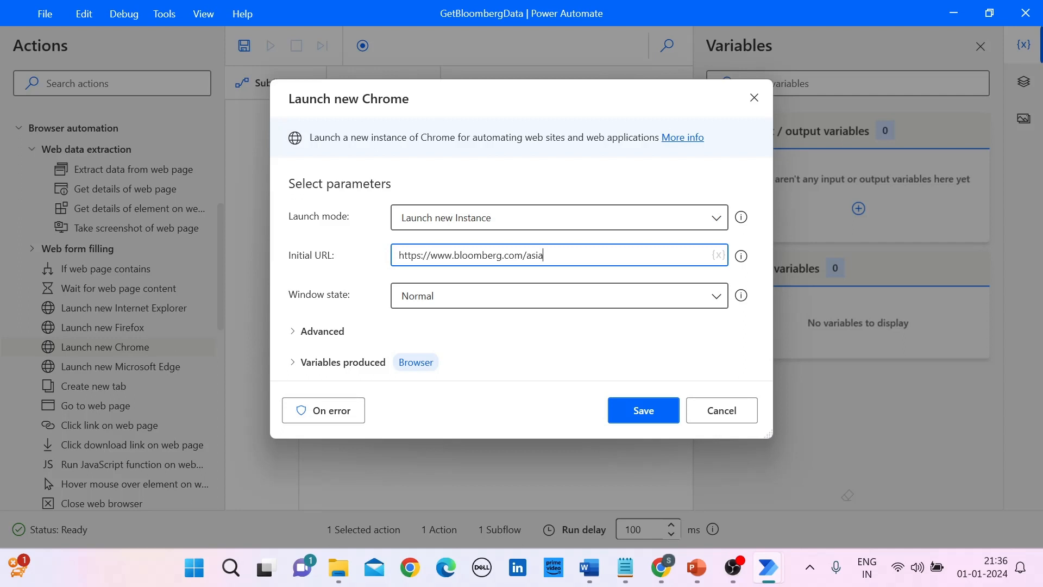
pyautogui.click(559, 296)
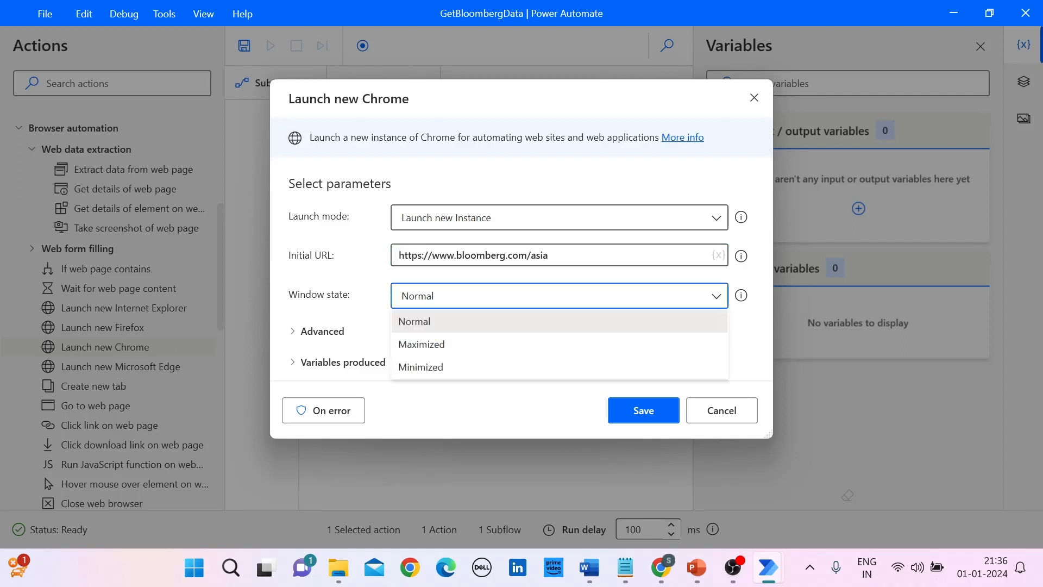
pyautogui.press('Down')
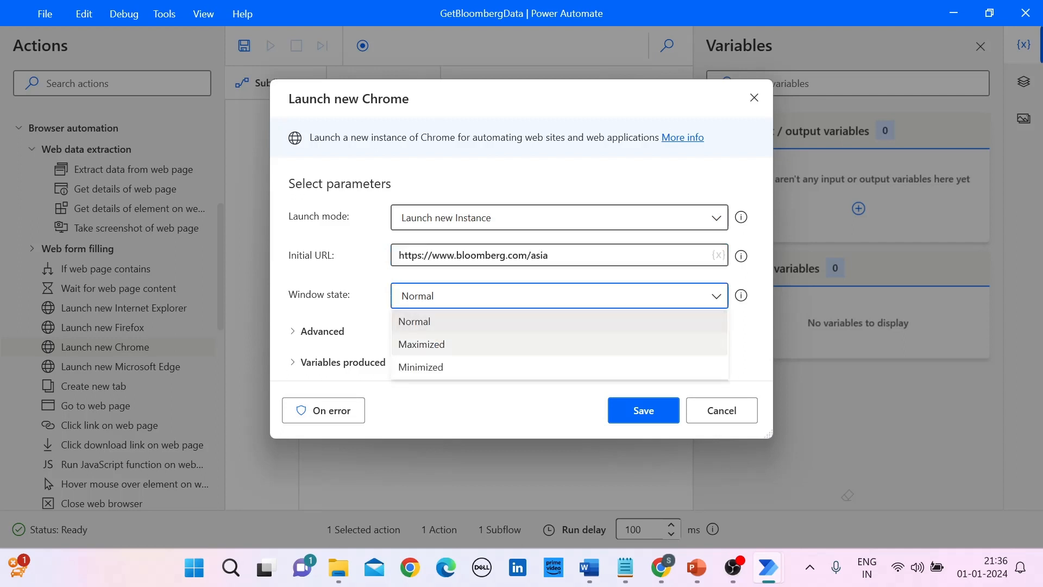
pyautogui.press('Return')
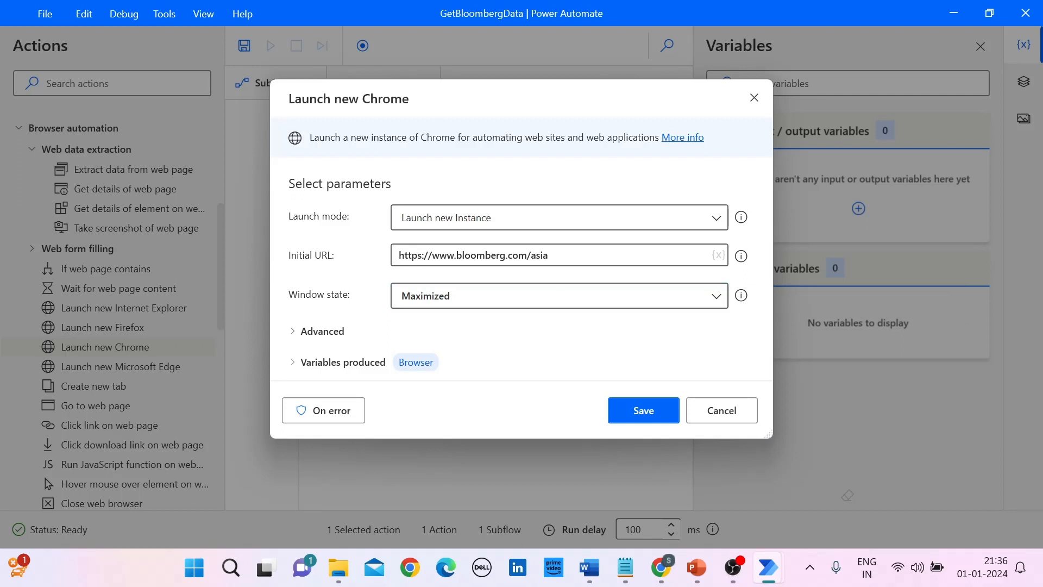
pyautogui.click(343, 362)
pyautogui.click(418, 340)
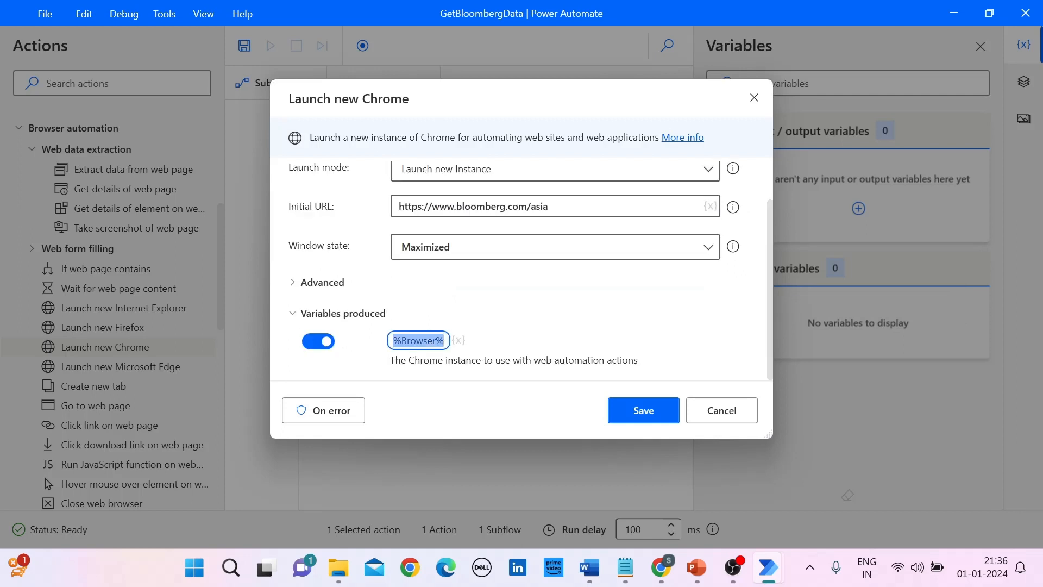
pyautogui.click(343, 313)
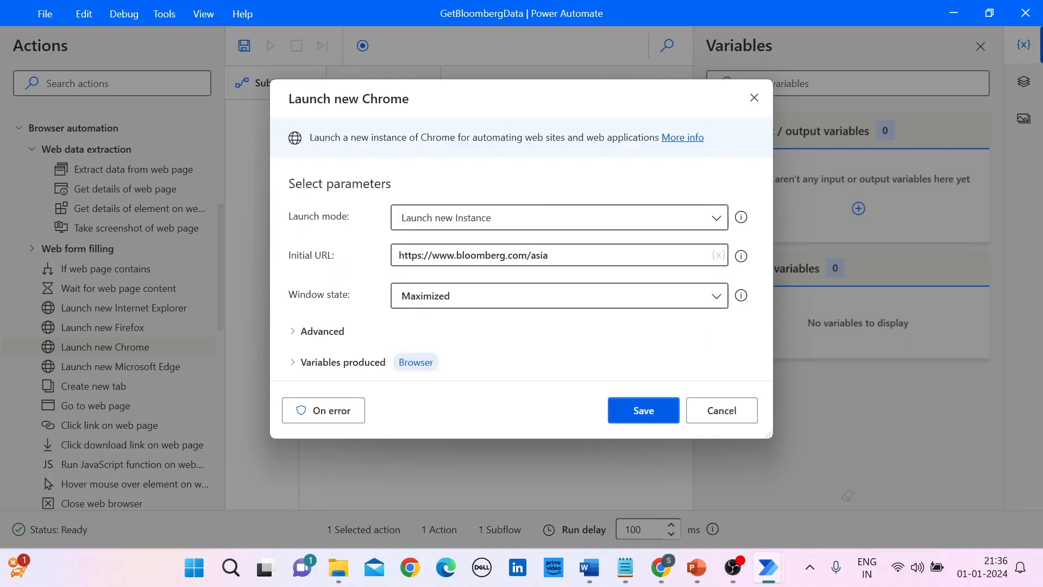
pyautogui.click(644, 411)
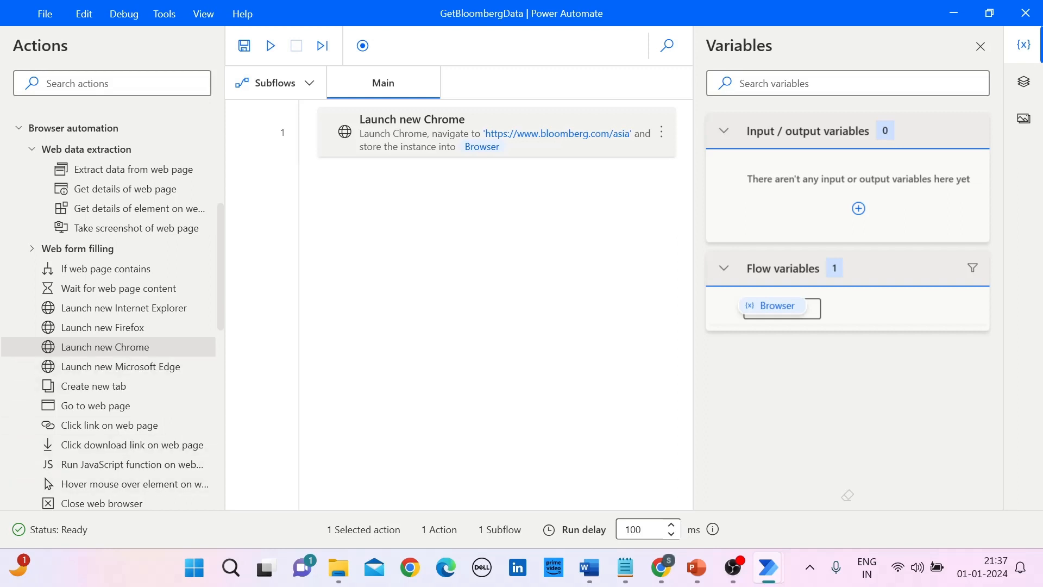
# Step: Widen the Actions pane to fit the full action names and select the Wait for web page content action
pyautogui.moveTo(225, 304); pyautogui.dragTo(261, 304)
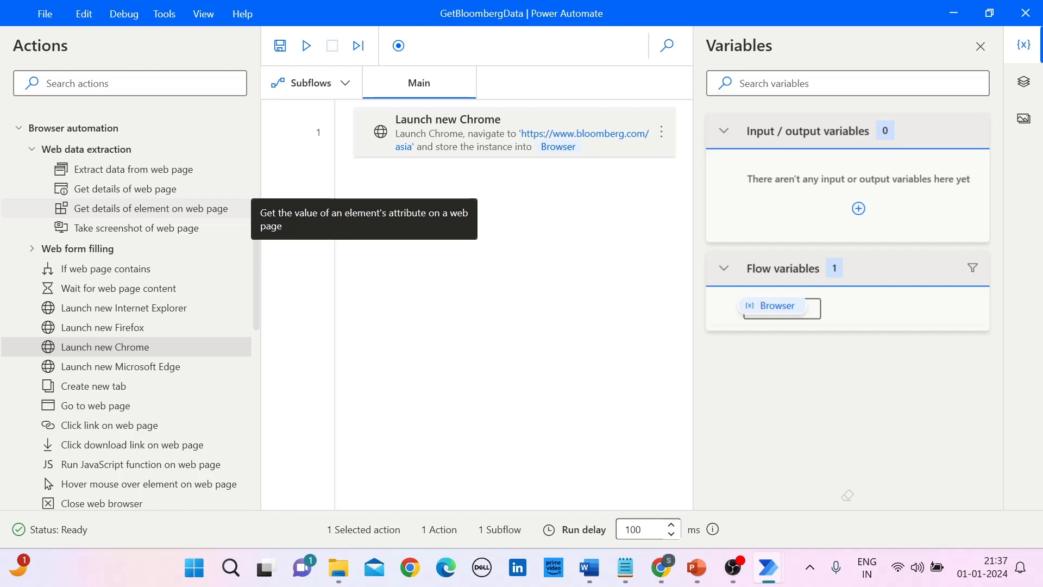
pyautogui.click(150, 209)
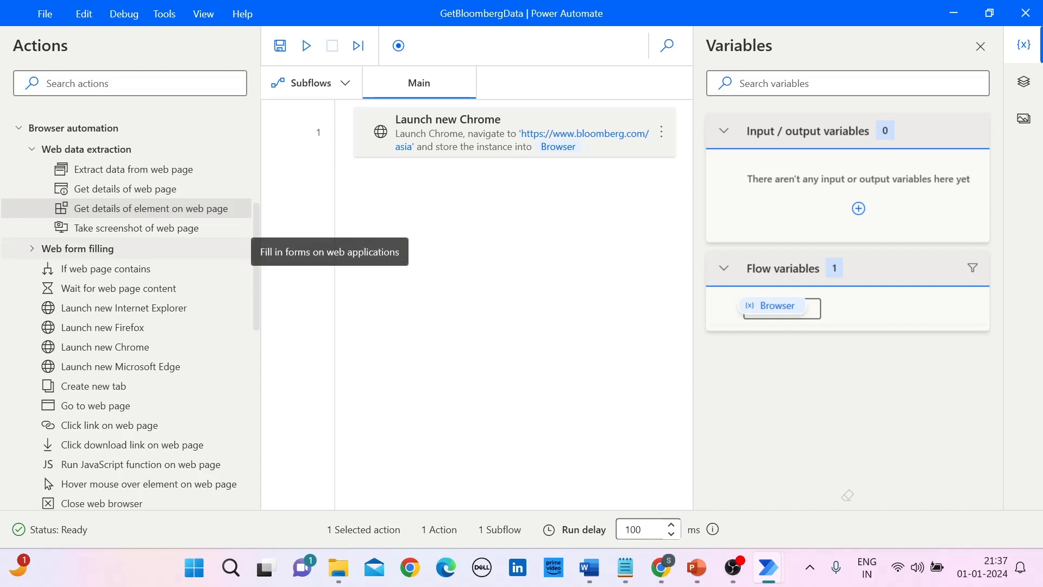
pyautogui.click(118, 289)
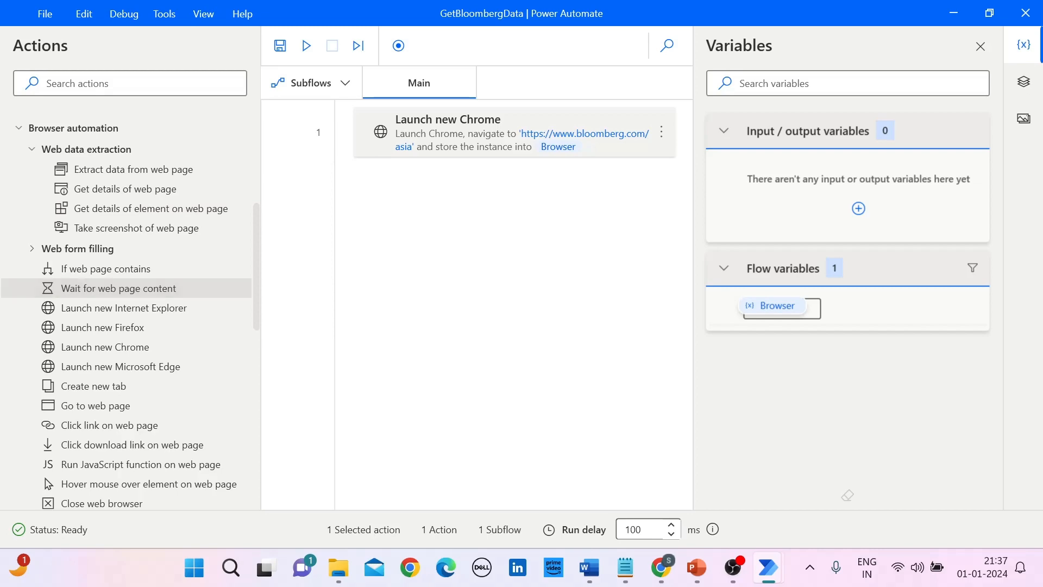
pyautogui.moveTo(119, 288); pyautogui.dragTo(403, 185)
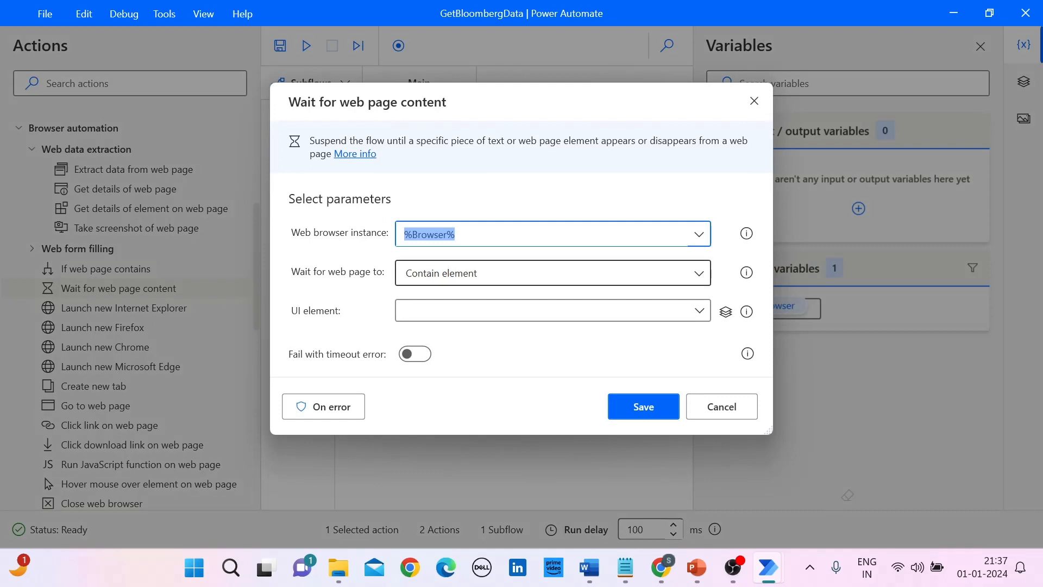
pyautogui.moveTo(746, 273)
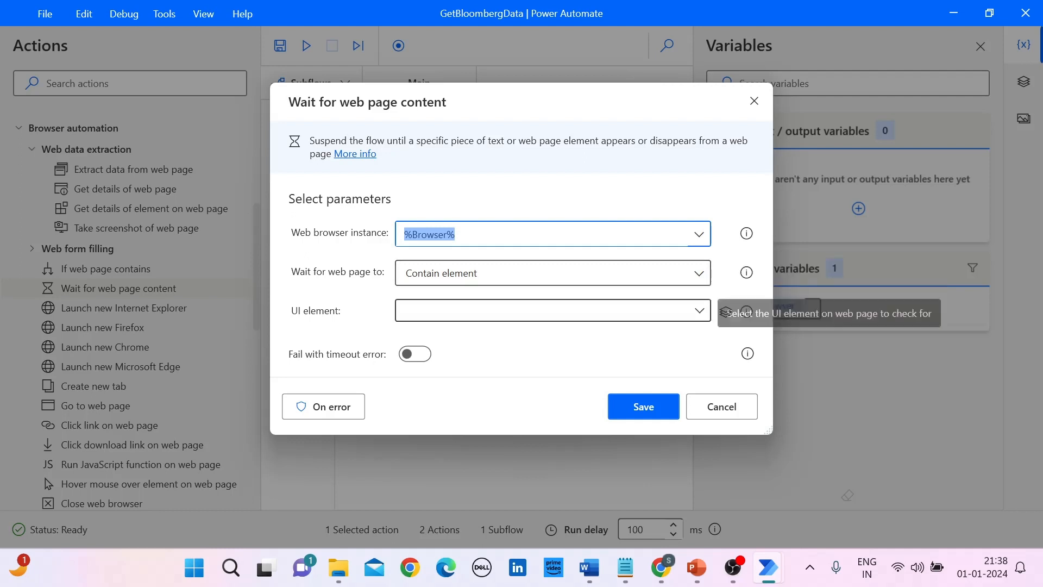
pyautogui.moveTo(661, 568)
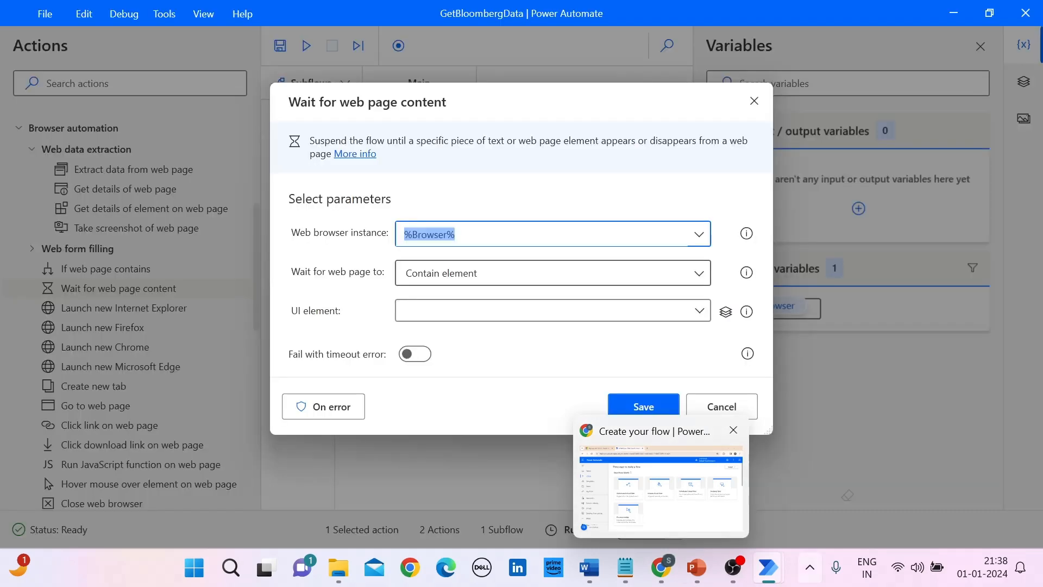
pyautogui.click(721, 407)
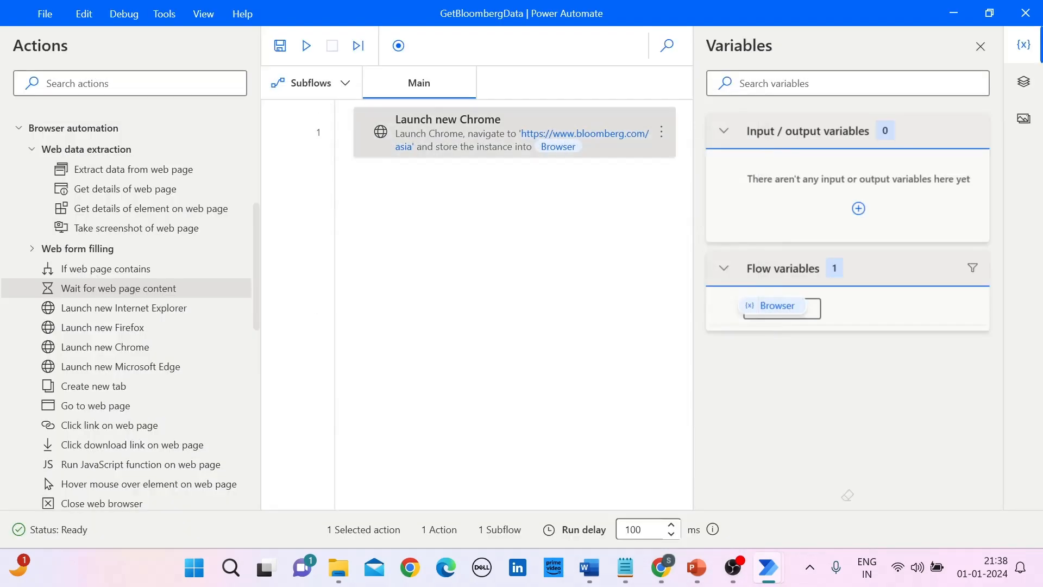
# Step: Run the flow to open the Bloomberg page in Chrome, and return to the GetBloombergData flow designer
pyautogui.click(306, 46)
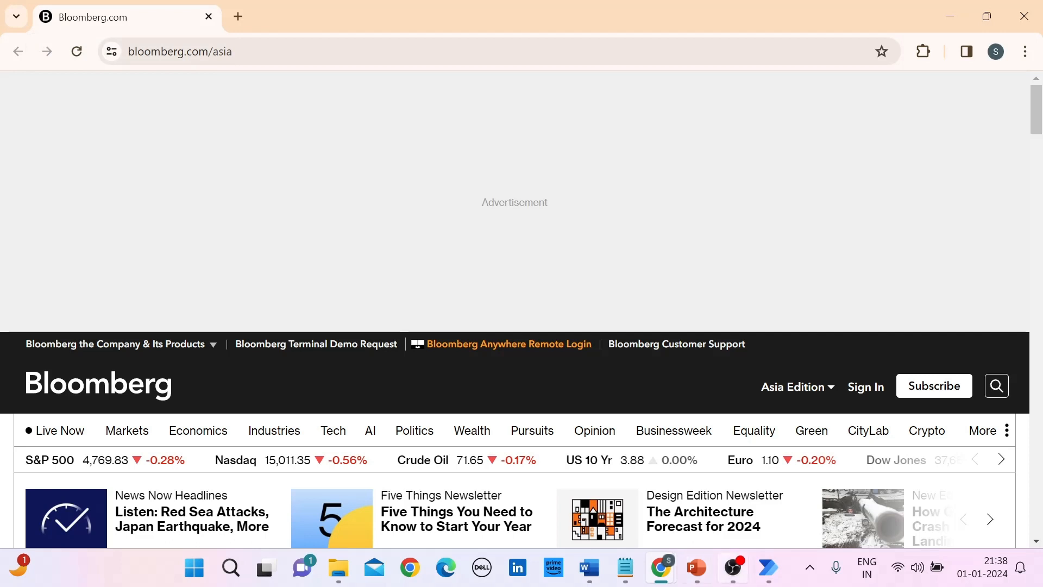
pyautogui.moveTo(768, 567)
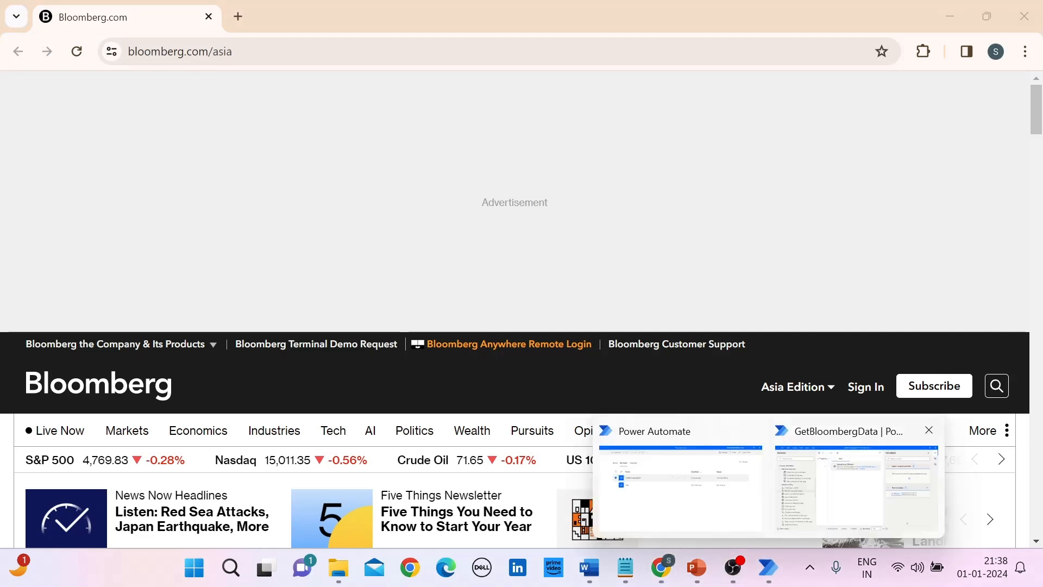
pyautogui.click(856, 486)
# Step: Add a Wait for web page content action after Launch new Chrome that waits for the captured Crude Oil price element
pyautogui.moveTo(119, 289); pyautogui.dragTo(380, 194)
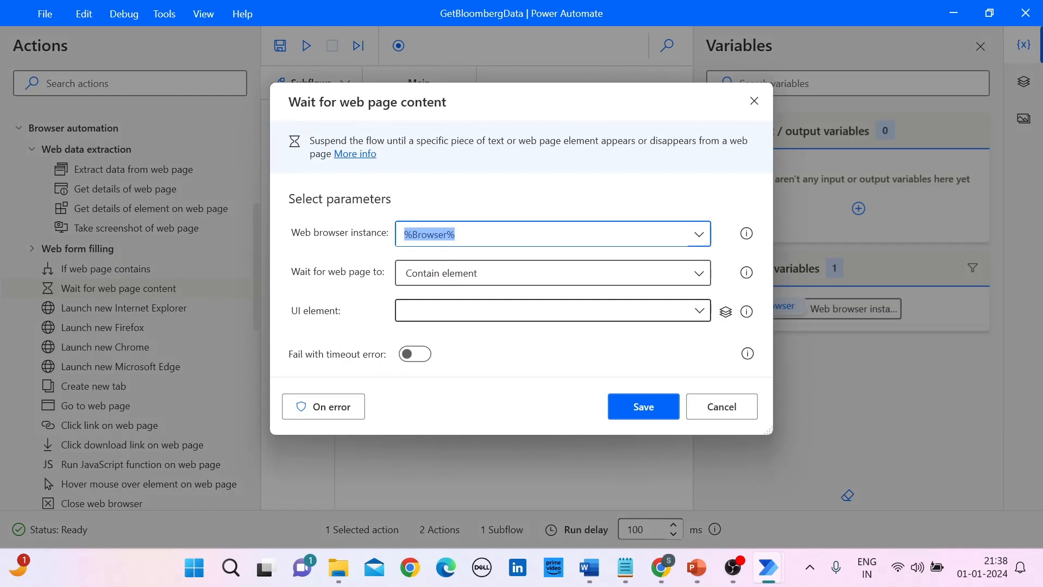
pyautogui.click(725, 311)
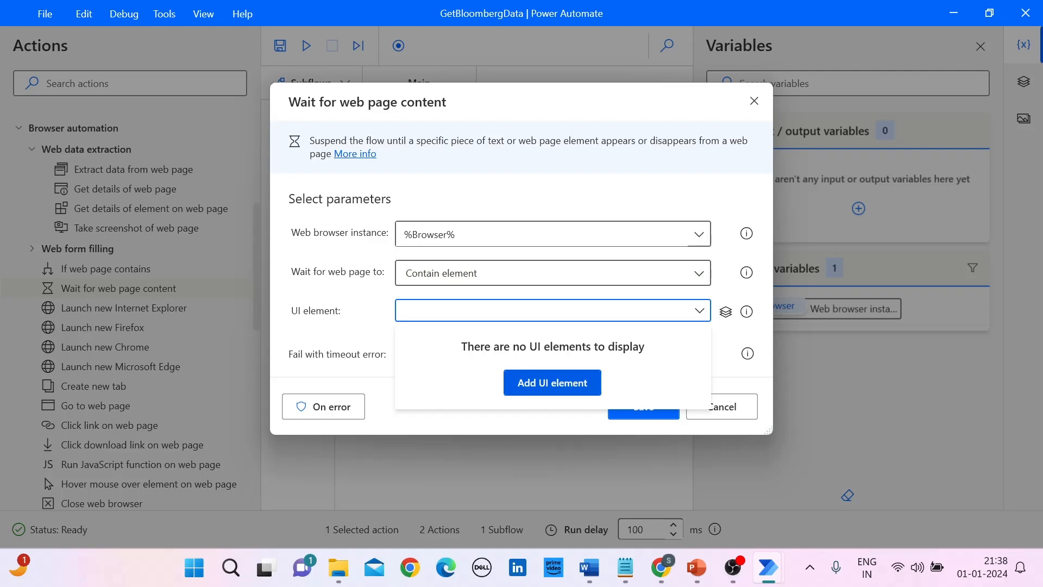
pyautogui.click(552, 382)
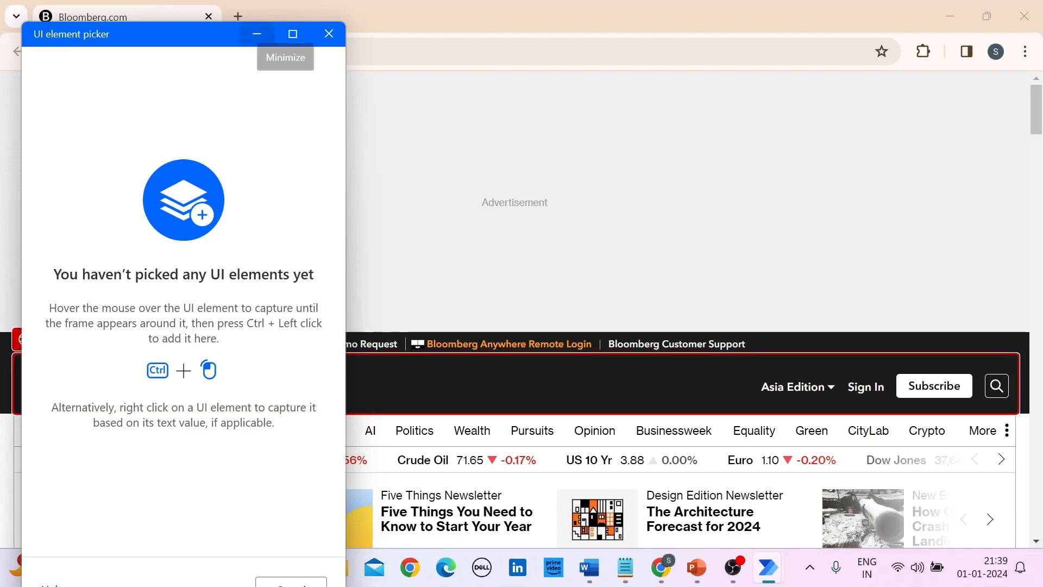
pyautogui.click(257, 33)
pyautogui.moveTo(128, 430)
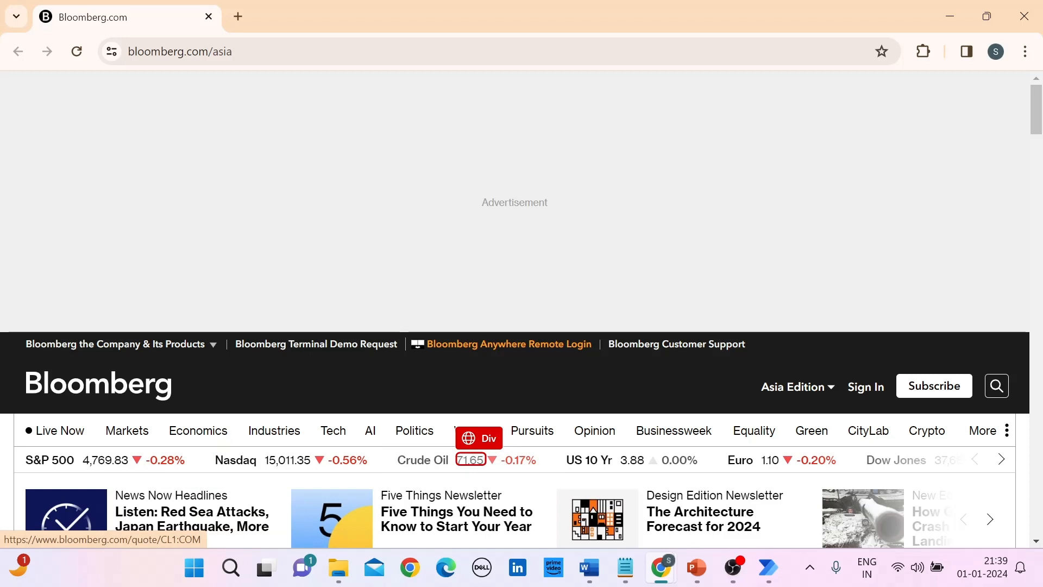
pyautogui.keyDown('ctrl'); pyautogui.click(471, 460); pyautogui.keyUp('ctrl')
pyautogui.keyDown('ctrl'); pyautogui.click(471, 460); pyautogui.keyUp('ctrl')
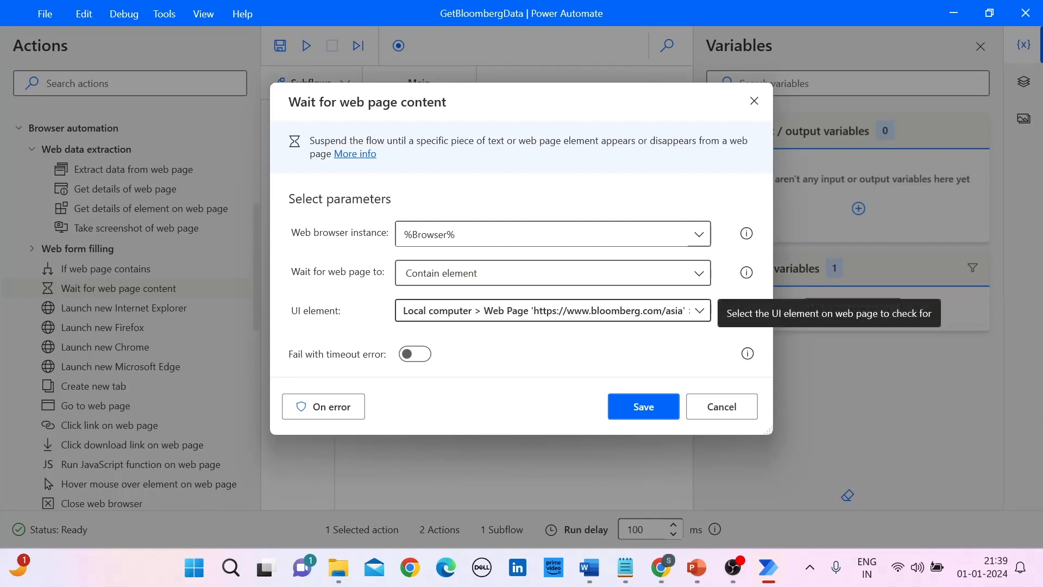
pyautogui.click(644, 406)
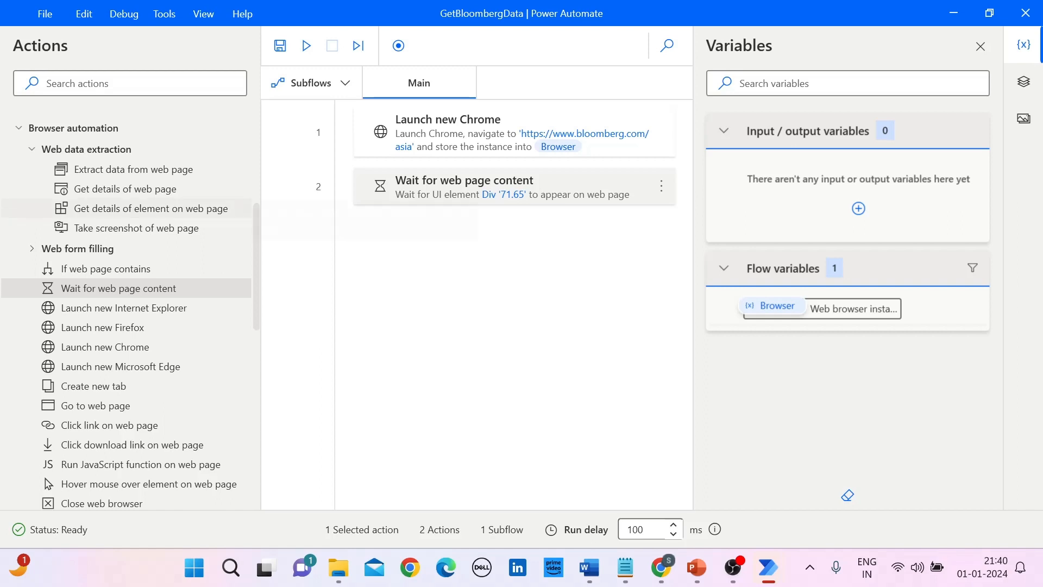
# Step: Add a Get details of element on web page action and capture the S&P 500 value on the Bloomberg page as its UI element
pyautogui.doubleClick(151, 208)
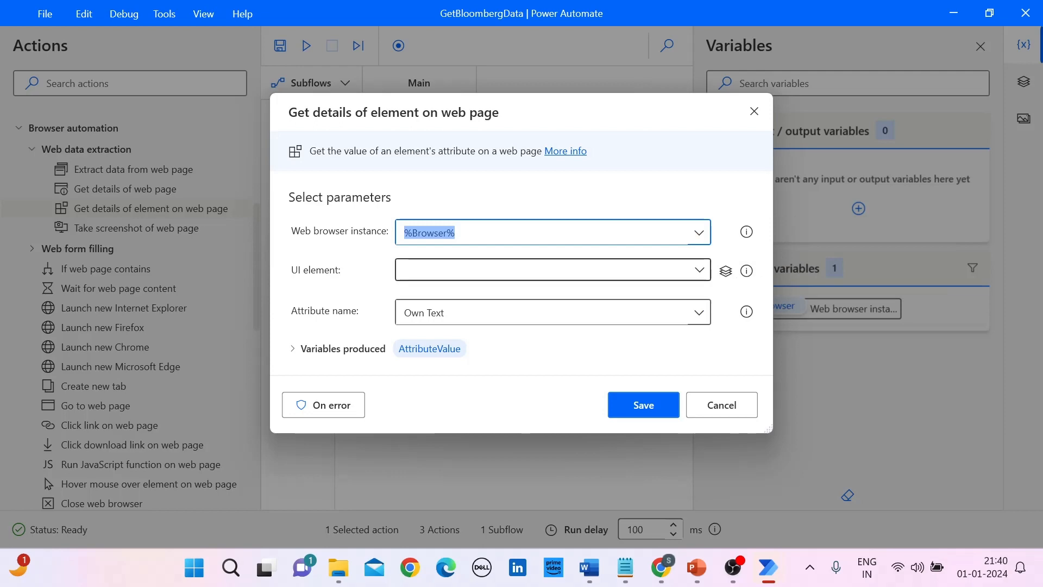
pyautogui.click(700, 270)
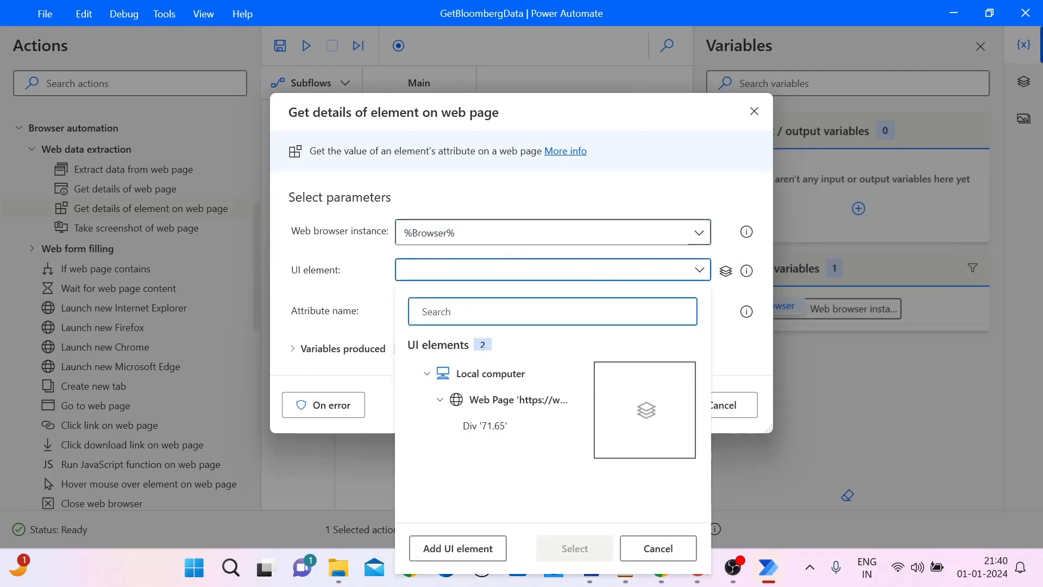
pyautogui.click(457, 548)
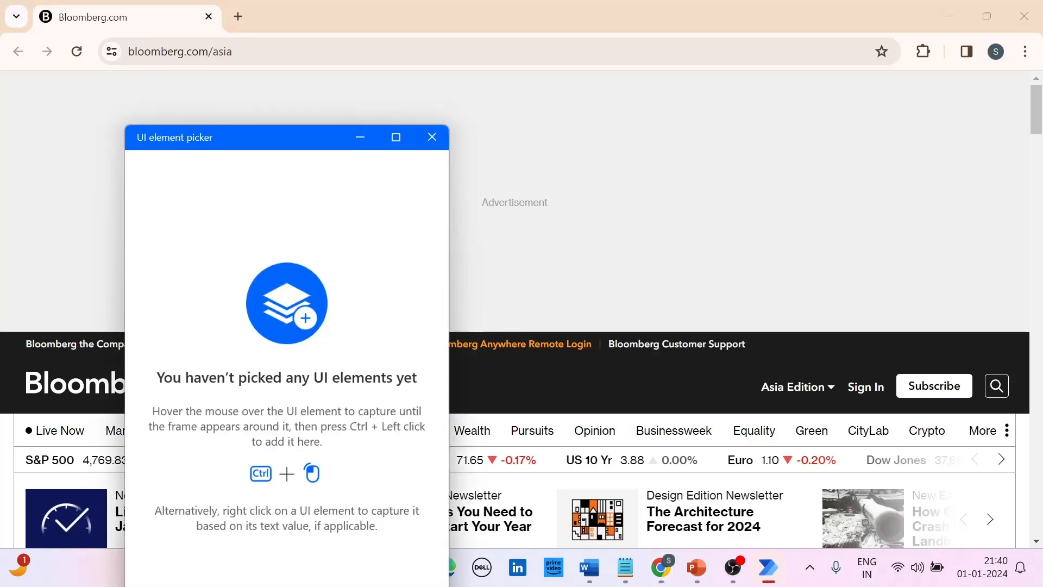
pyautogui.click(360, 137)
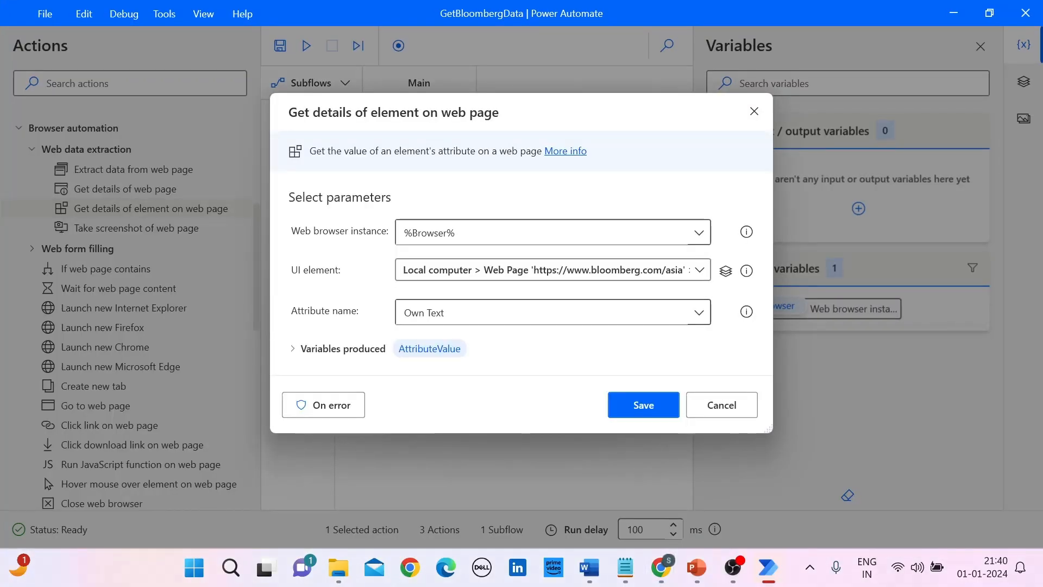
# Step: Rename the action's produced variable to AttributeSP and save the Get details of element on web page action
pyautogui.moveTo(747, 311)
pyautogui.click(293, 349)
pyautogui.click(432, 334)
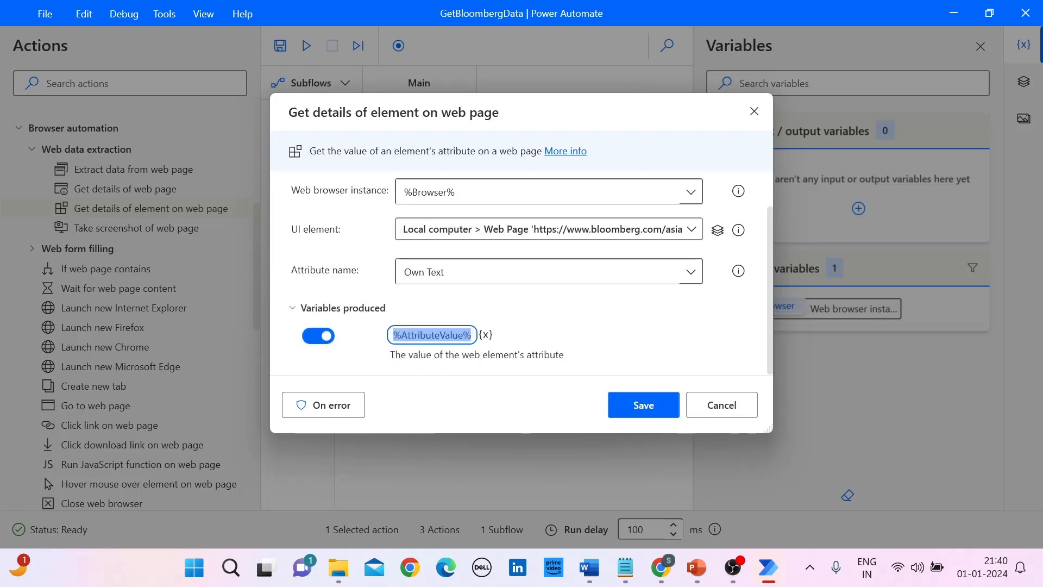
pyautogui.click(393, 335)
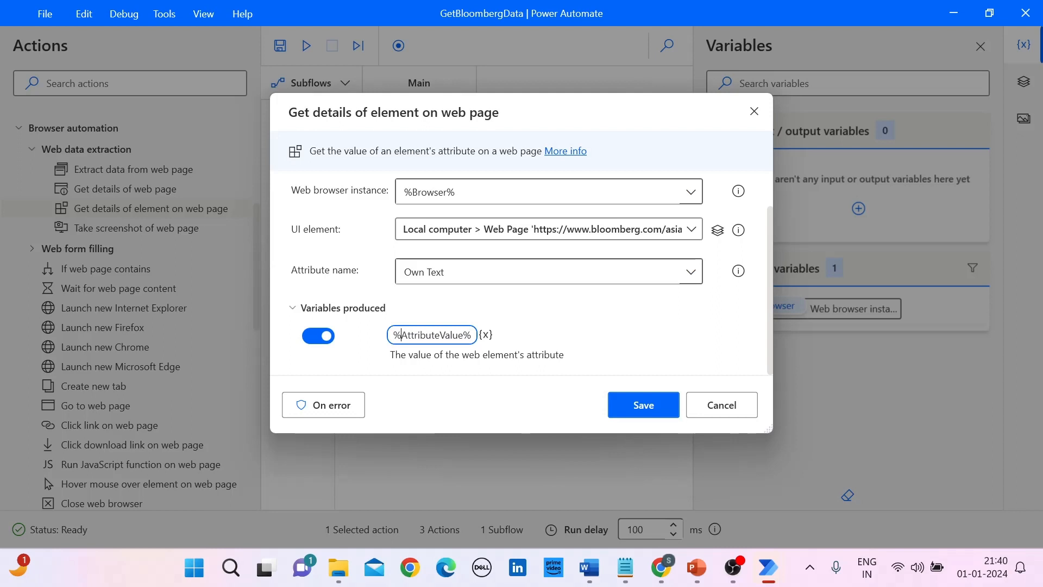
pyautogui.press('Right')
pyautogui.press('Right')
pyautogui.press('Right')
pyautogui.press('Right')
pyautogui.press('Right')
pyautogui.press('Right')
pyautogui.press('Right')
pyautogui.hotkey('shift', 'Right')
pyautogui.hotkey('shift', 'Right')
pyautogui.hotkey('shift', 'Right')
pyautogui.hotkey('shift', 'Right')
pyautogui.hotkey('shift', 'Right')
pyautogui.write('SP')
pyautogui.press('Return')
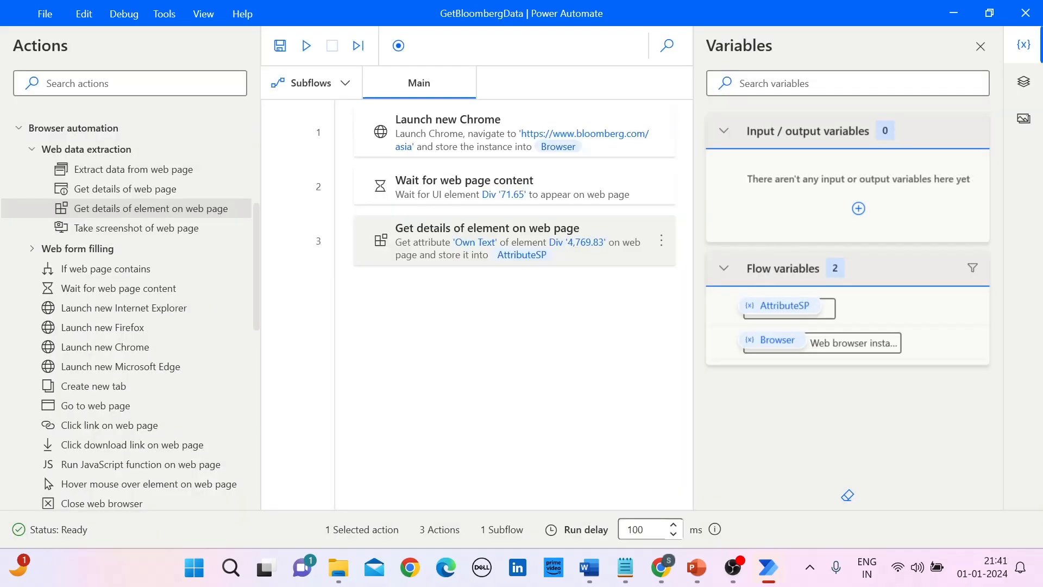
# Step: Add another Get details of element on web page action after the S&P one and capture the Nasdaq value on the Bloomberg page as its UI element
pyautogui.moveTo(131, 208); pyautogui.dragTo(403, 296)
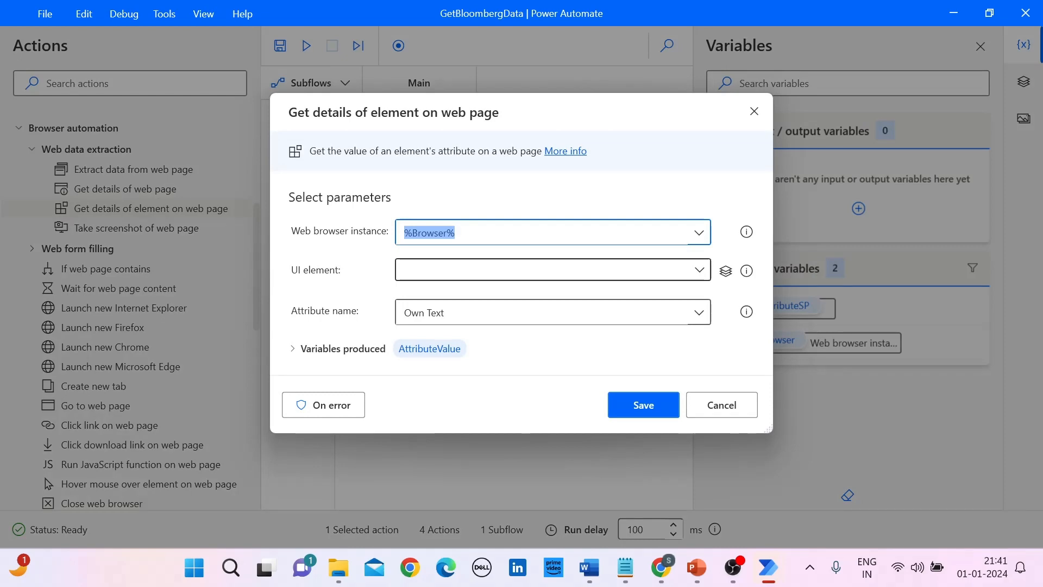
pyautogui.moveTo(746, 270)
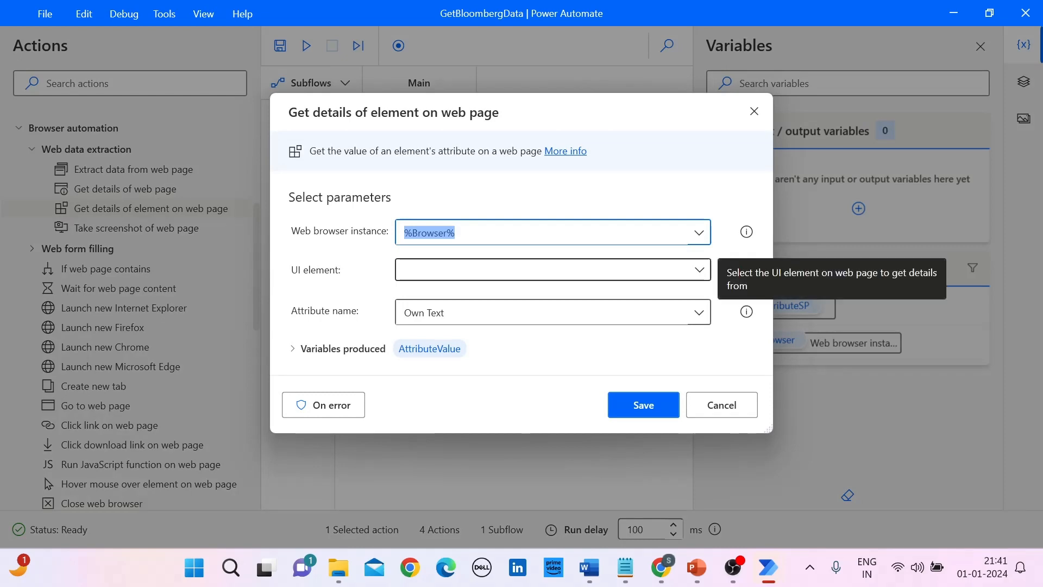
pyautogui.click(700, 270)
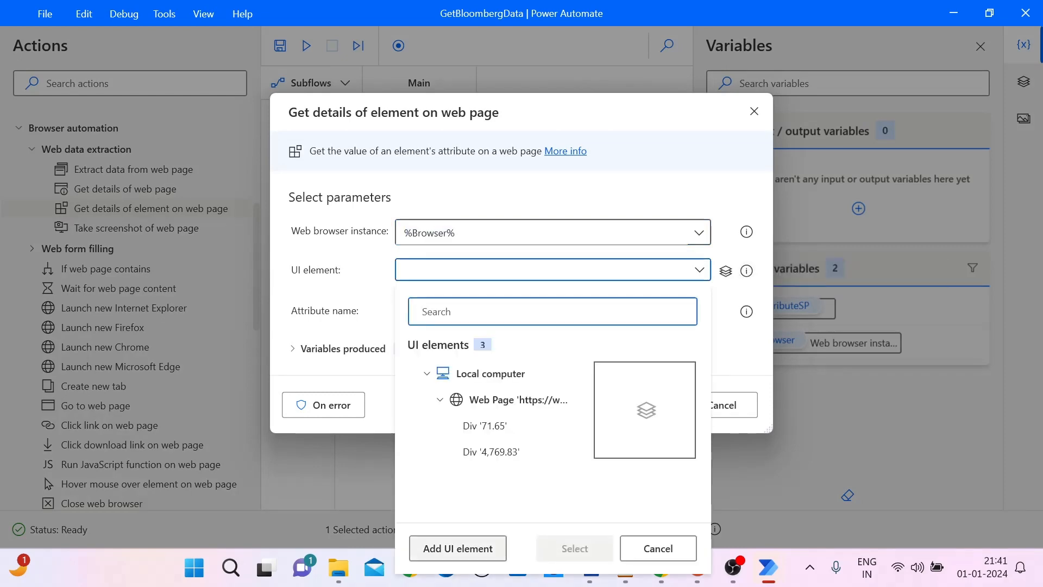
pyautogui.click(458, 548)
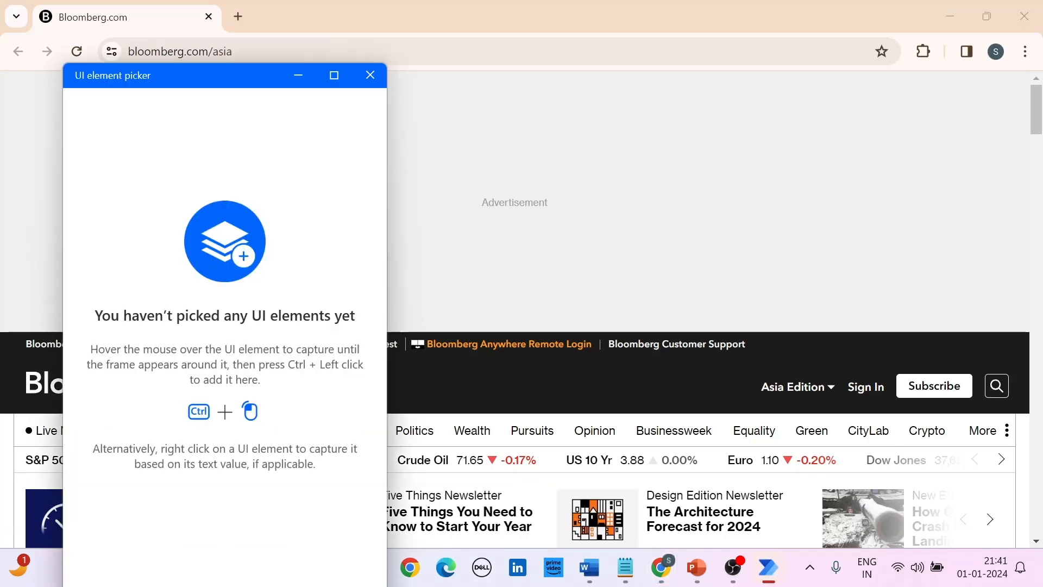
pyautogui.click(298, 75)
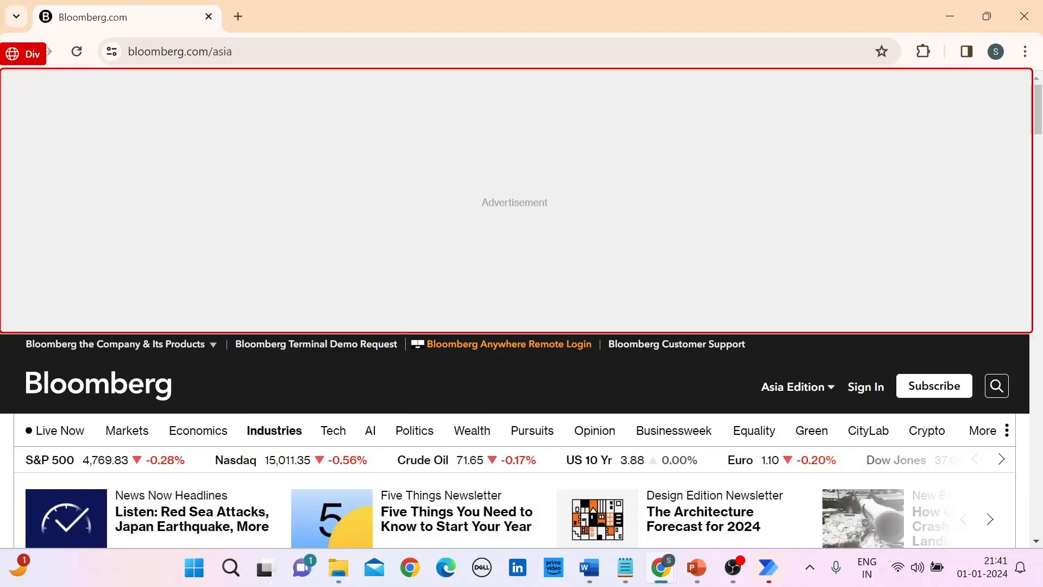
pyautogui.moveTo(274, 431)
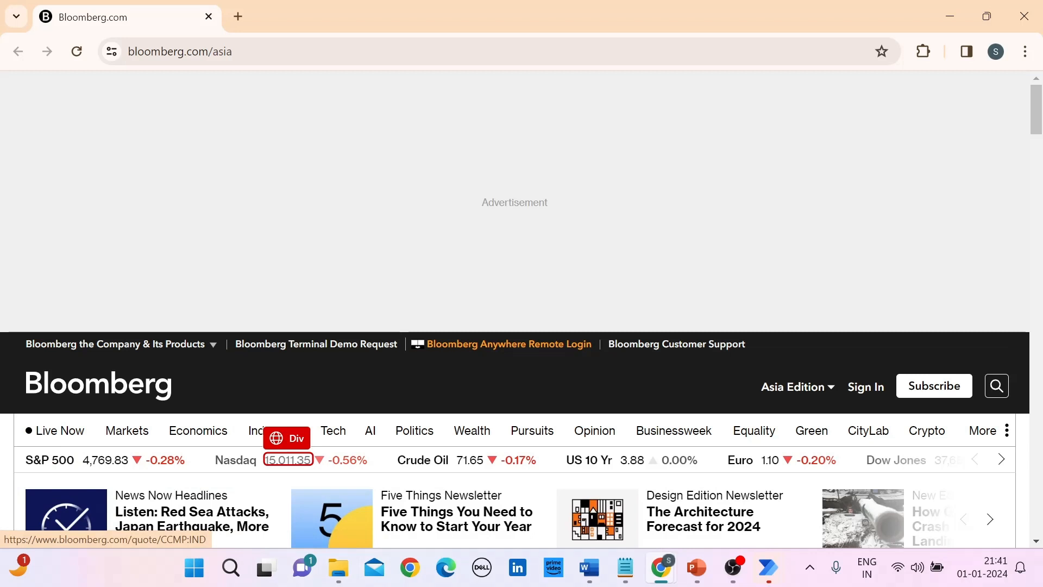
pyautogui.rightClick(289, 459)
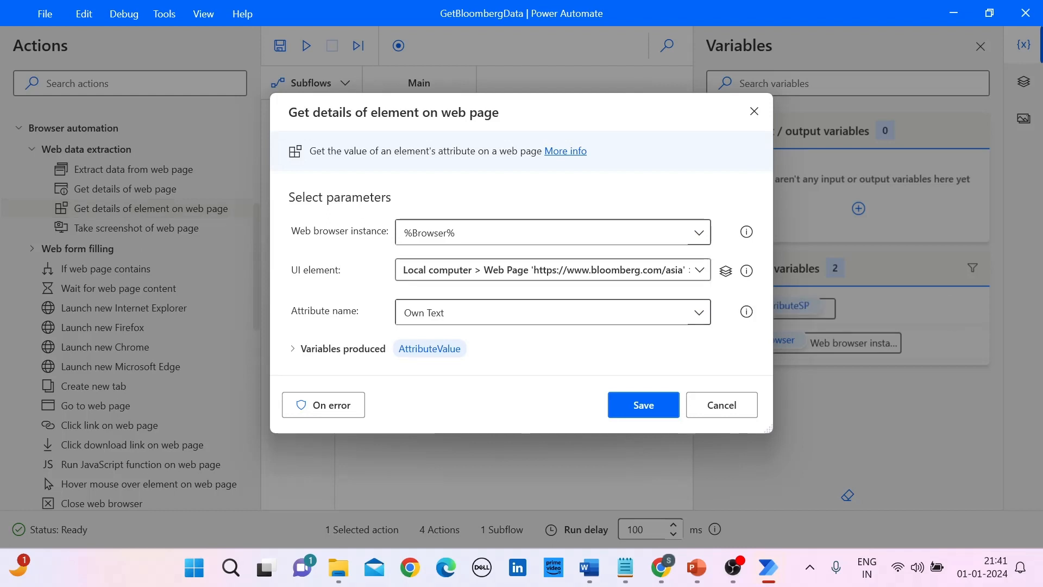
# Step: Rename the action's produced variable to AttributeNasdaq, then save the action and the flow
pyautogui.click(430, 348)
pyautogui.doubleClick(431, 336)
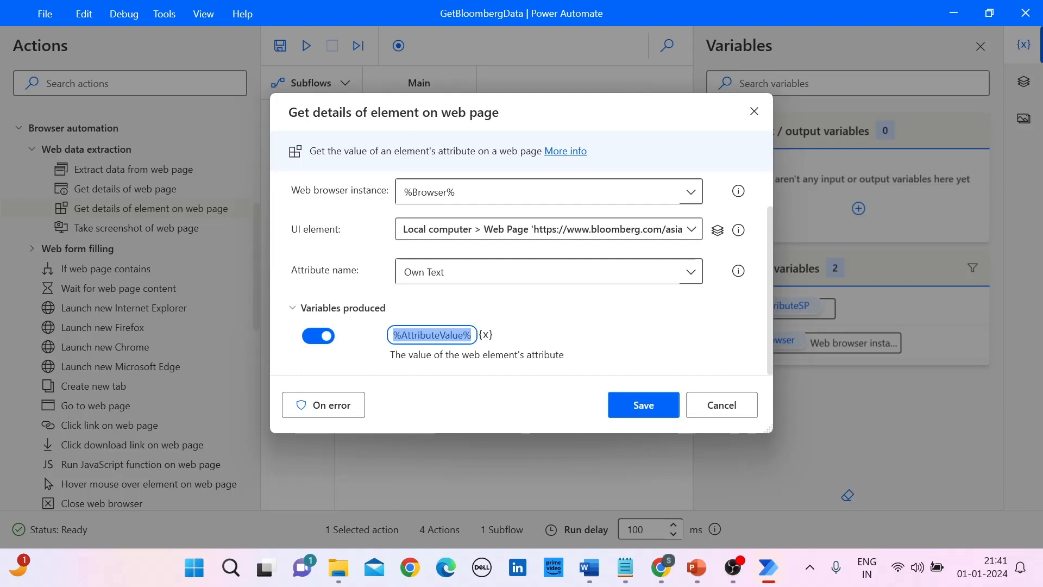
pyautogui.click(444, 335)
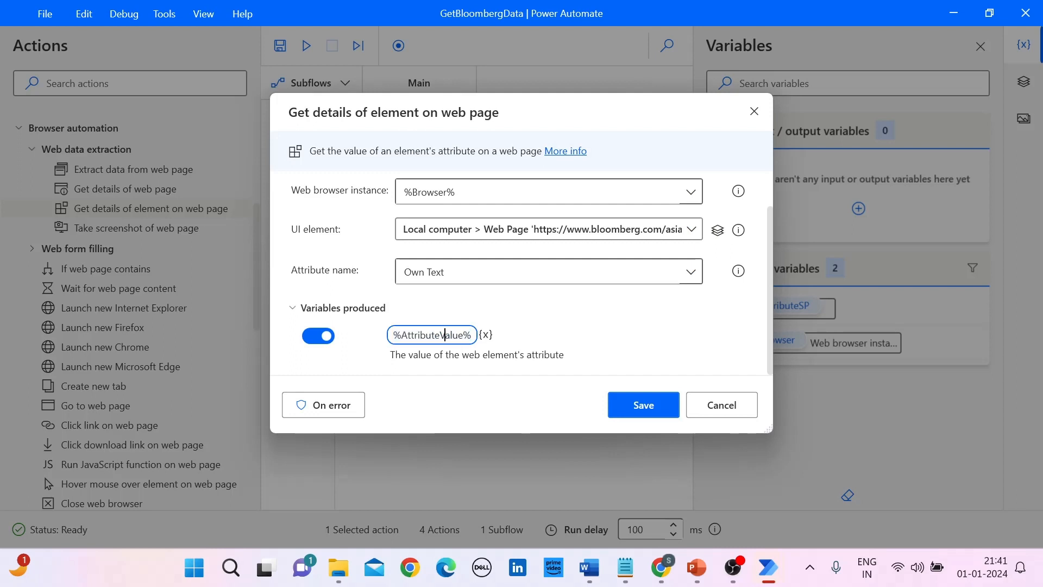
pyautogui.press('Left')
pyautogui.press('Delete')
pyautogui.press('Delete')
pyautogui.press('Delete')
pyautogui.press('Delete')
pyautogui.press('Delete')
pyautogui.write('Nasdaq')
pyautogui.press('Return')
pyautogui.press('Return')
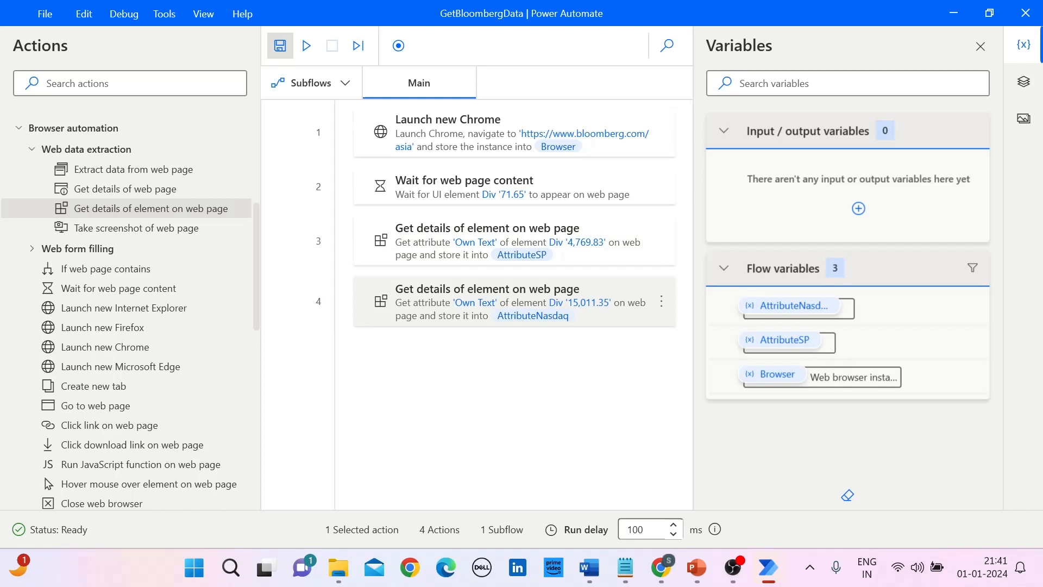
pyautogui.click(279, 46)
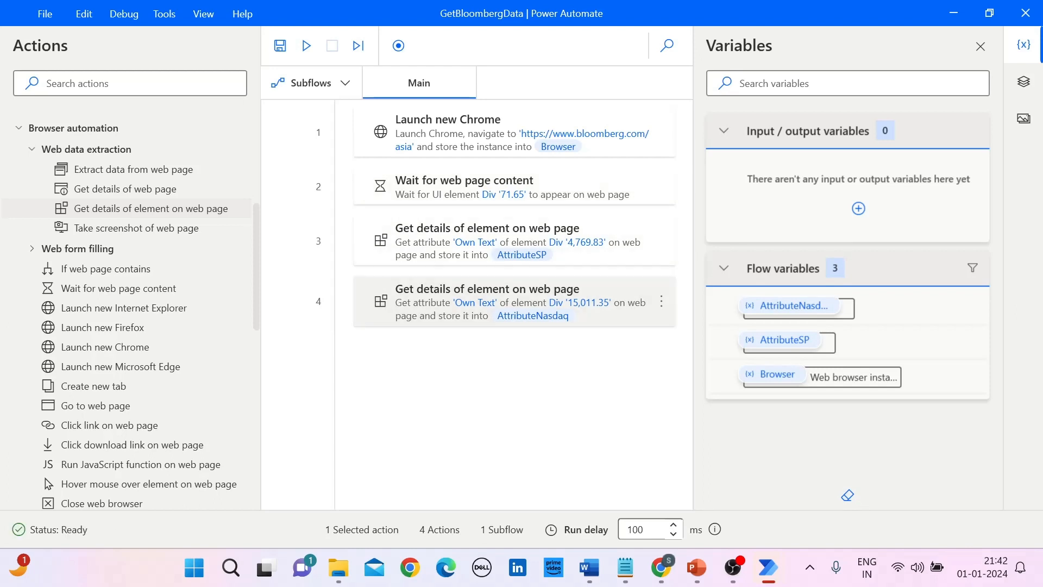
# Step: Add a Display message action from the Message boxes group at the end of the flow
pyautogui.click(514, 387)
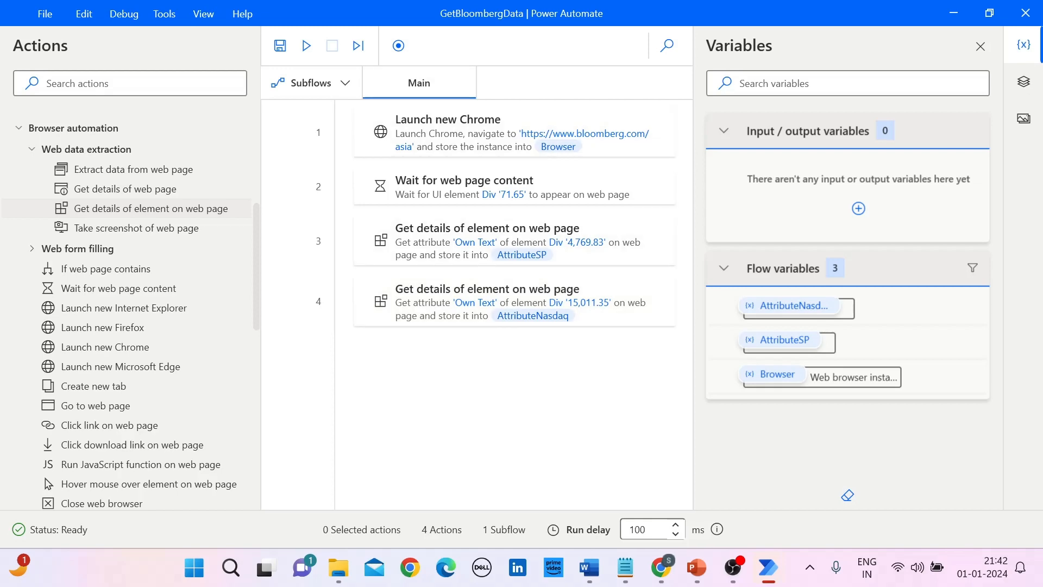
pyautogui.scroll(-5, 130, 320)
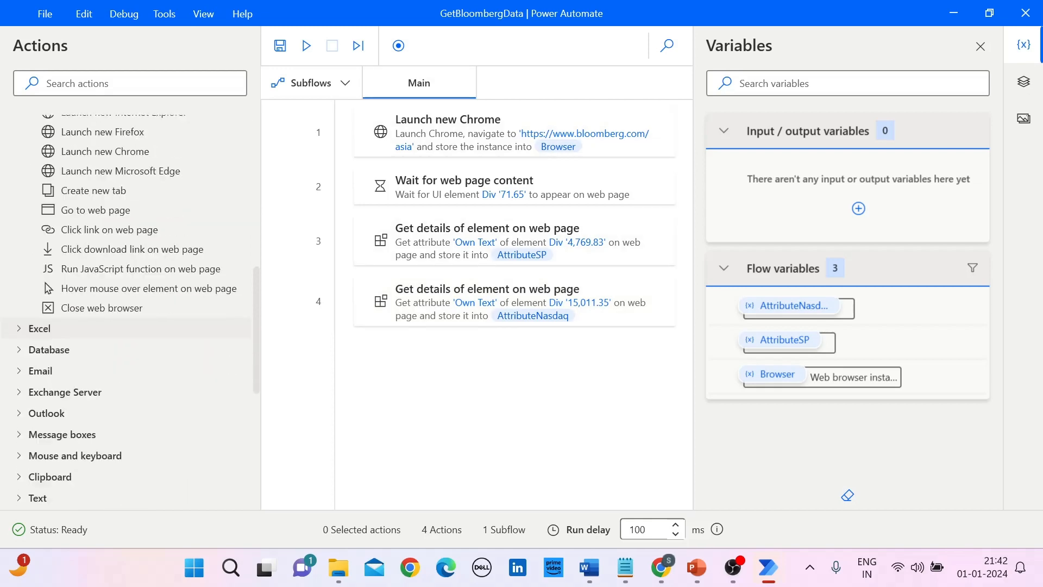
pyautogui.scroll(-9, 131, 329)
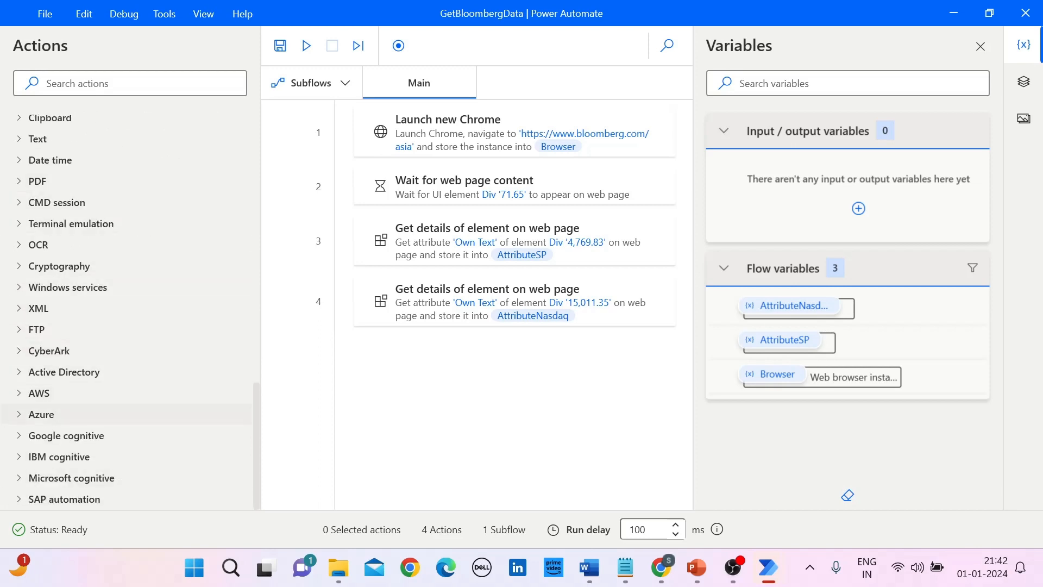
pyautogui.scroll(2, 131, 411)
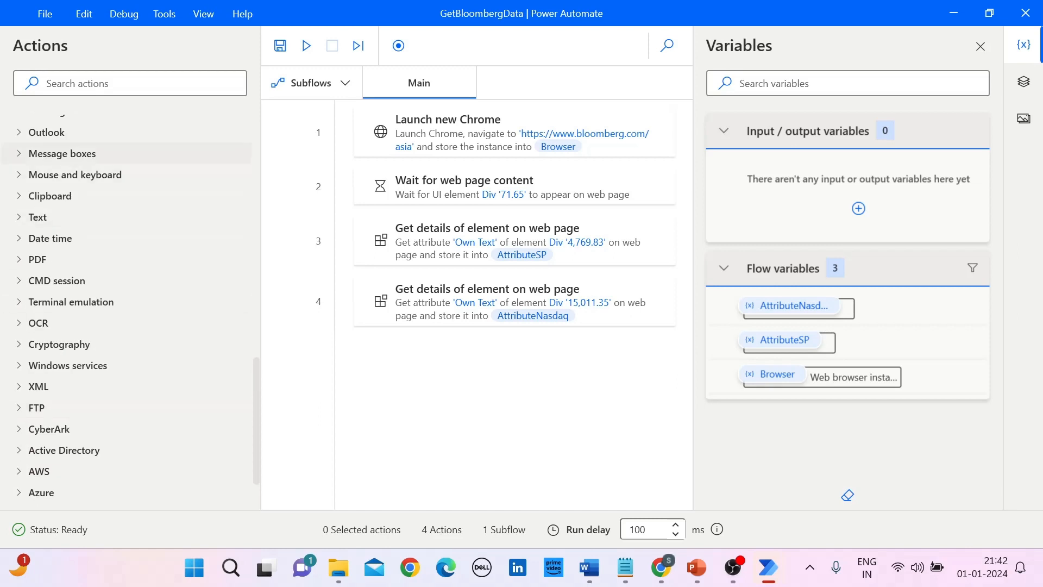
pyautogui.click(62, 153)
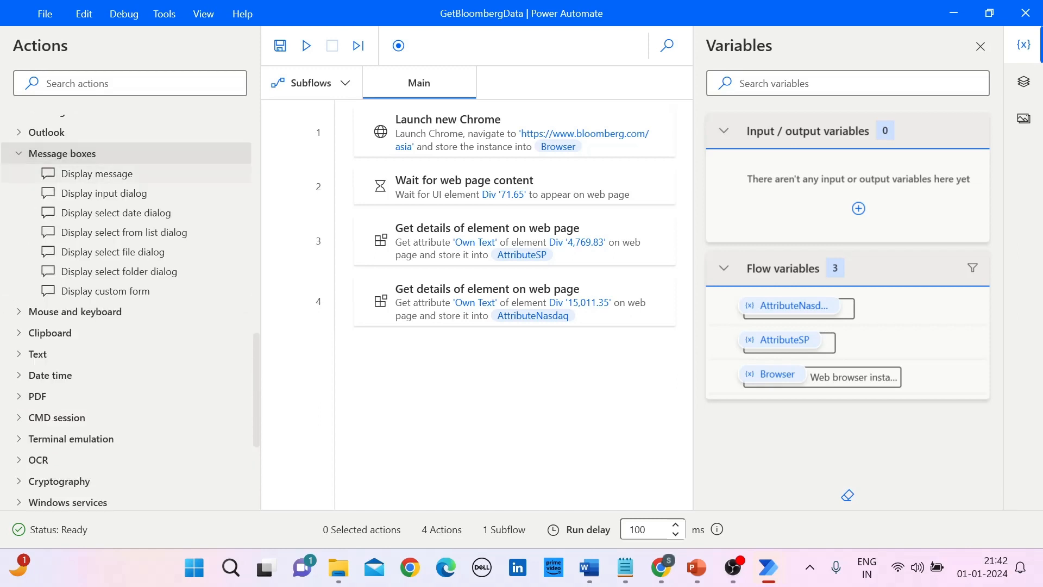
pyautogui.moveTo(96, 173); pyautogui.dragTo(465, 375)
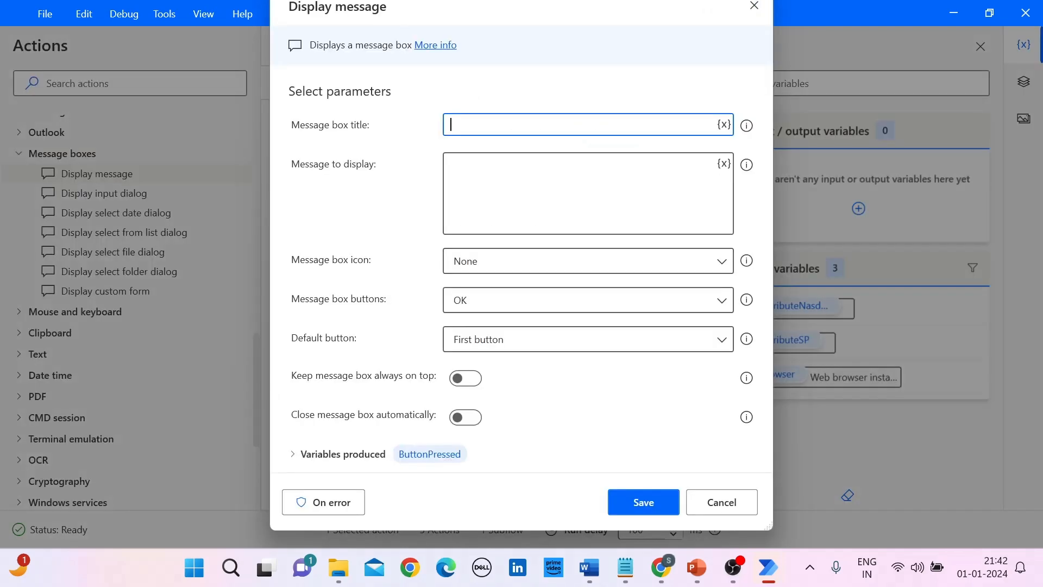
# Step: Title the message box Nasdaq, make it display the AttributeNasdaq variable, and save the action and the flow
pyautogui.moveTo(18, 567)
pyautogui.write('Nasdaq')
pyautogui.click(724, 164)
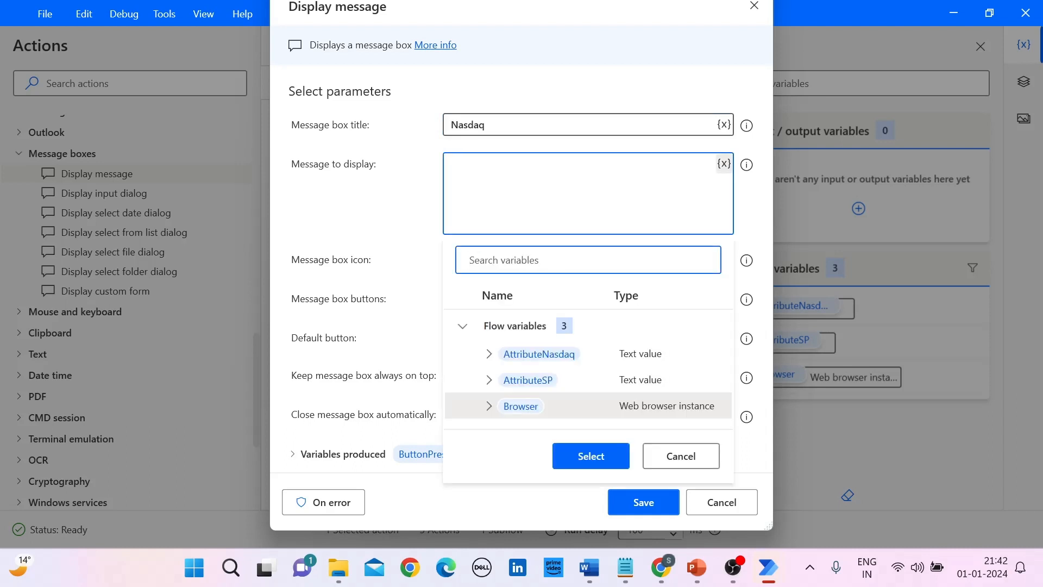
pyautogui.click(539, 354)
pyautogui.click(591, 456)
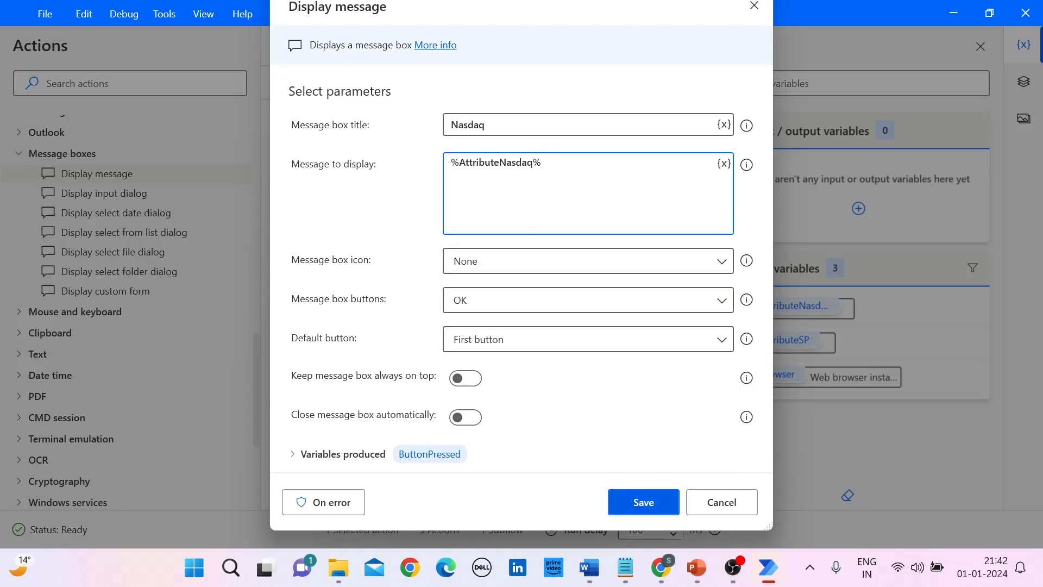
pyautogui.click(644, 502)
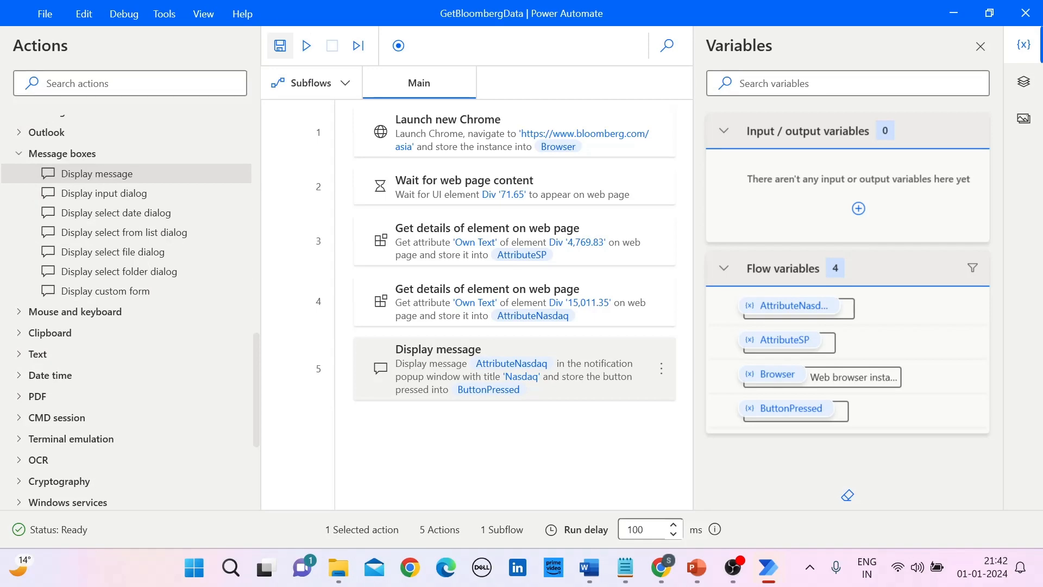
pyautogui.click(280, 45)
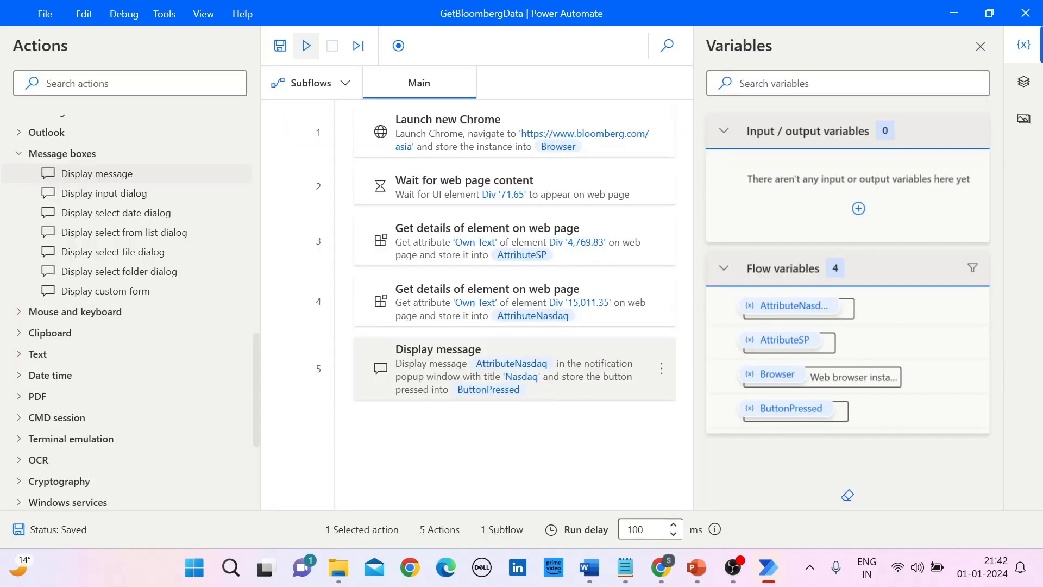
# Step: Close the open Bloomberg window, run the flow, dismiss the Nasdaq message box and close the launched Chrome window
pyautogui.moveTo(660, 567)
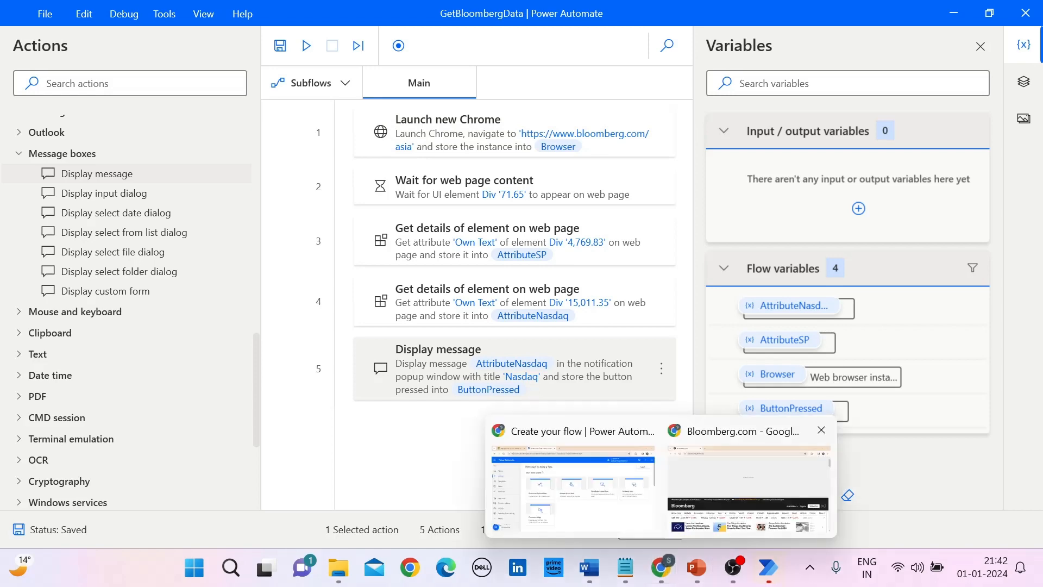
pyautogui.click(749, 484)
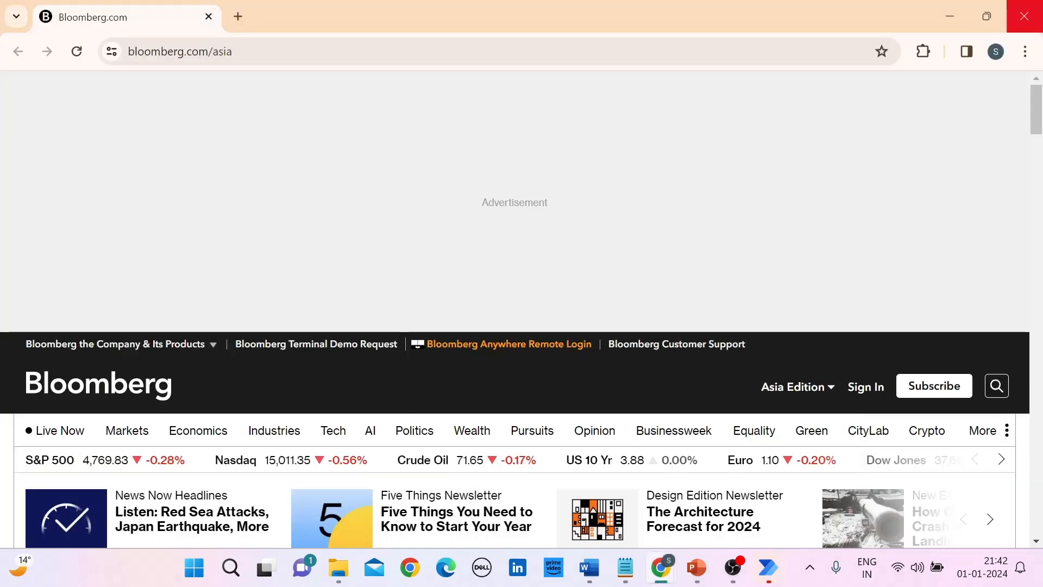
pyautogui.click(1025, 16)
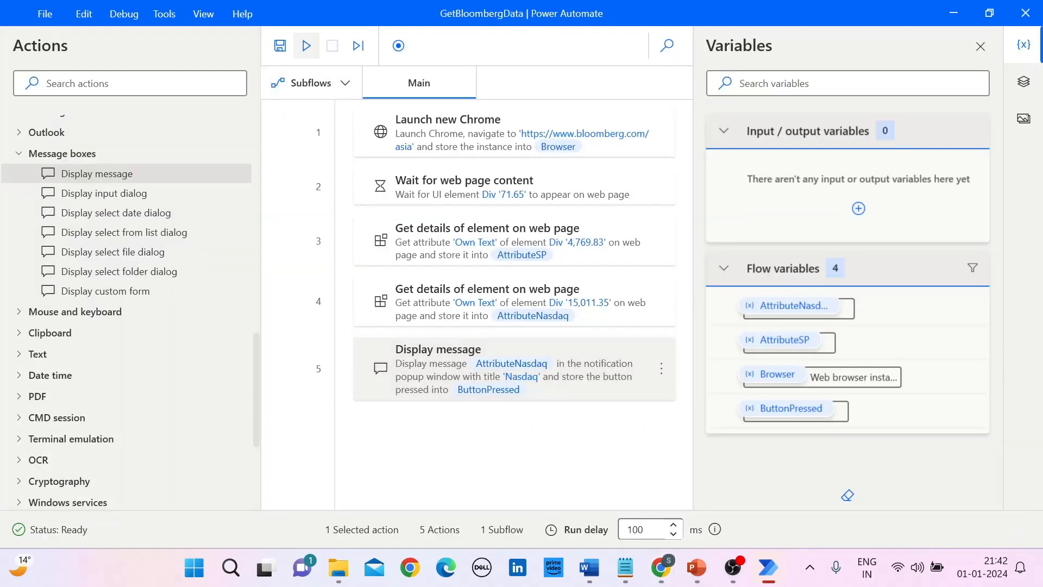
pyautogui.click(306, 45)
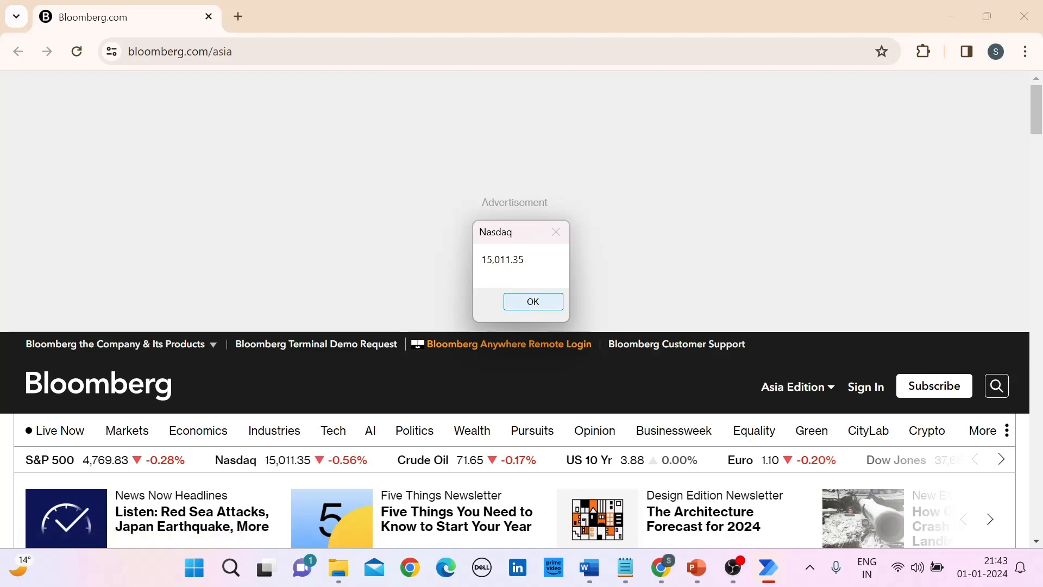
pyautogui.click(533, 301)
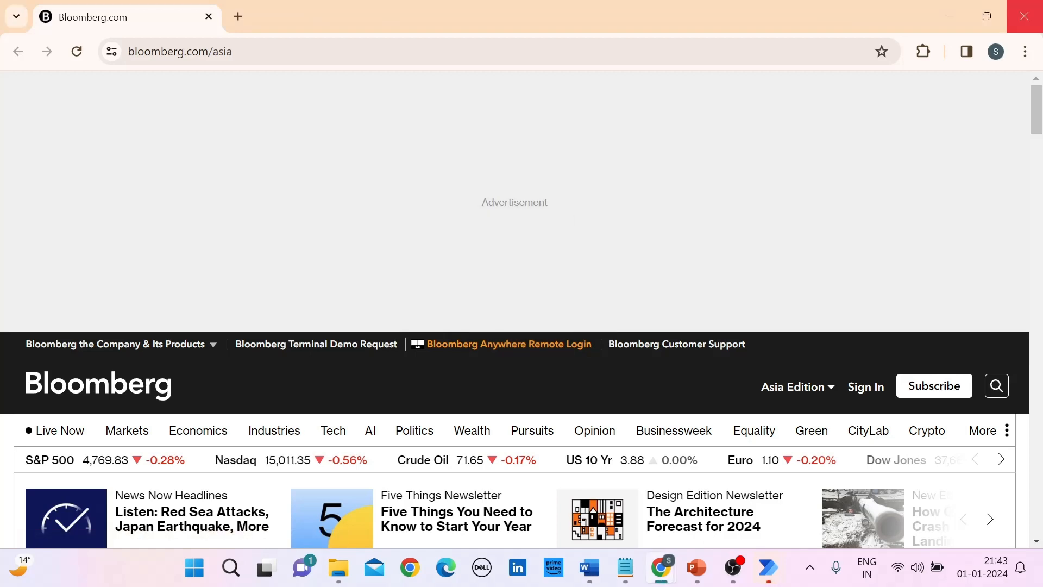
pyautogui.click(1024, 17)
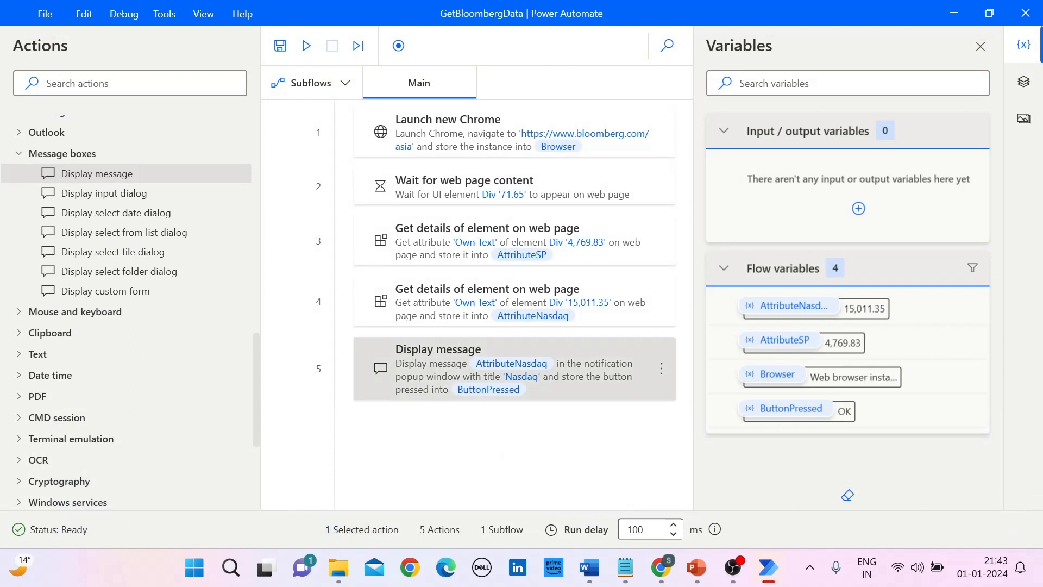
# Step: Delete the Display message action from the flow and save the flow
pyautogui.click(574, 370)
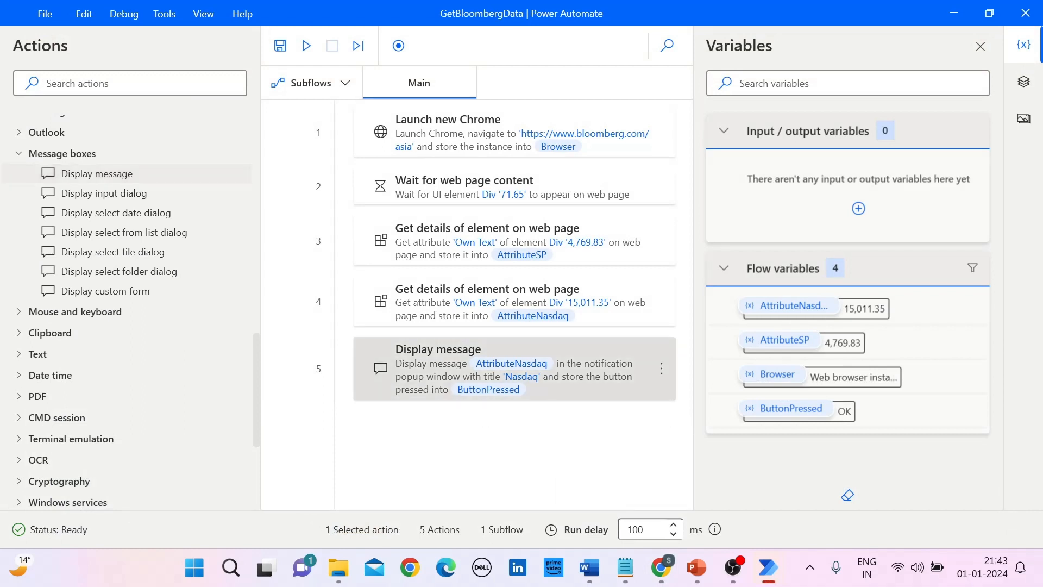
pyautogui.press('Delete')
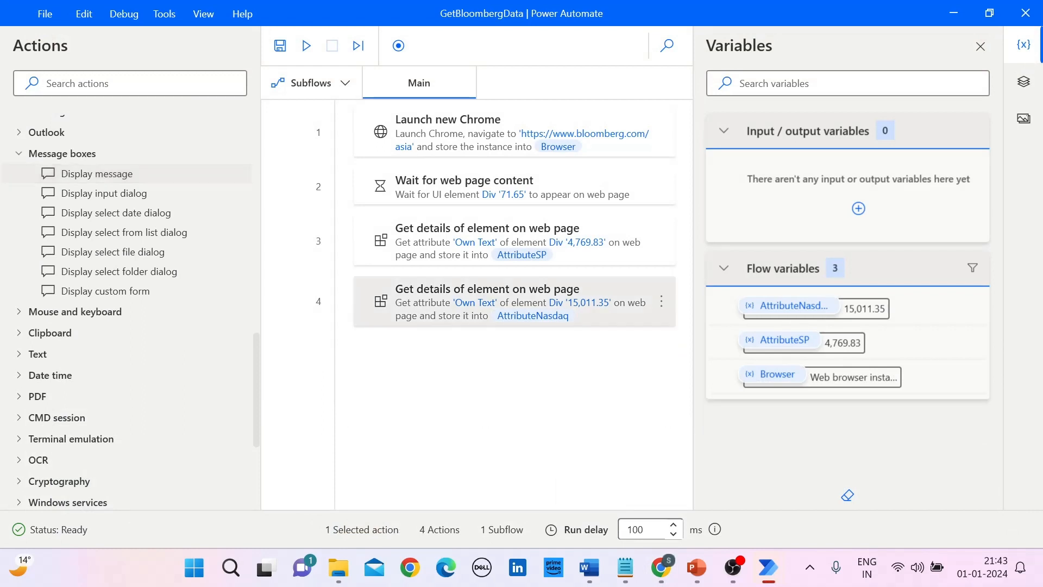
pyautogui.click(515, 402)
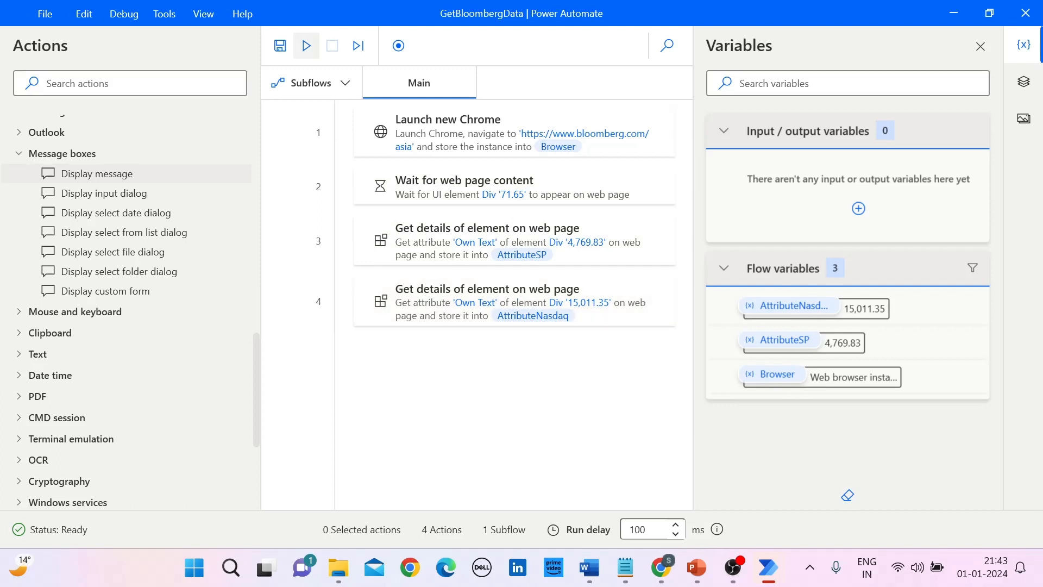
pyautogui.click(279, 45)
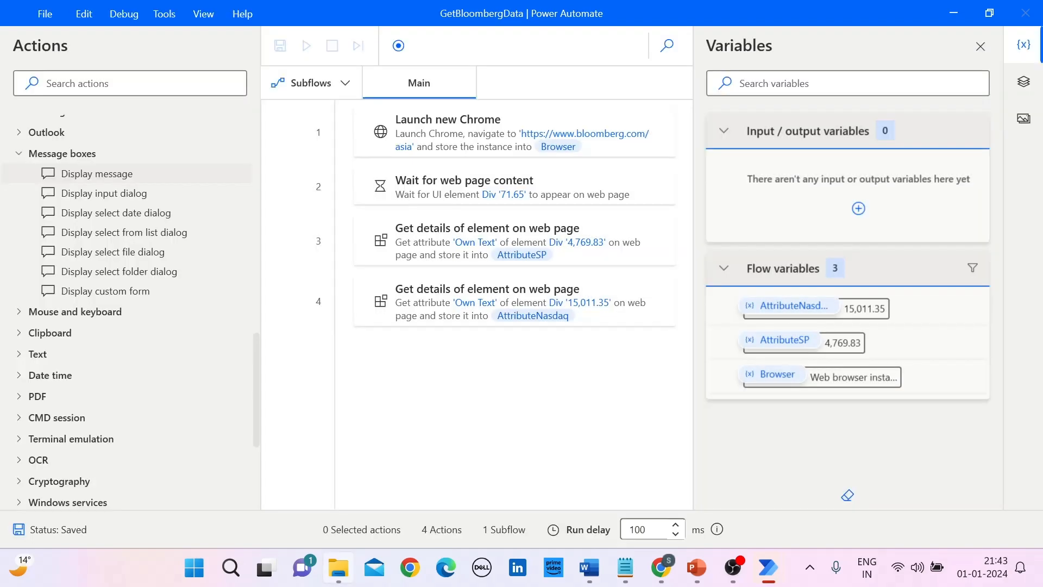
# Step: Create a new Microsoft Excel worksheet file named BloombergData in the ITBasics4U folder on drive D using File Explorer
pyautogui.click(326, 574)
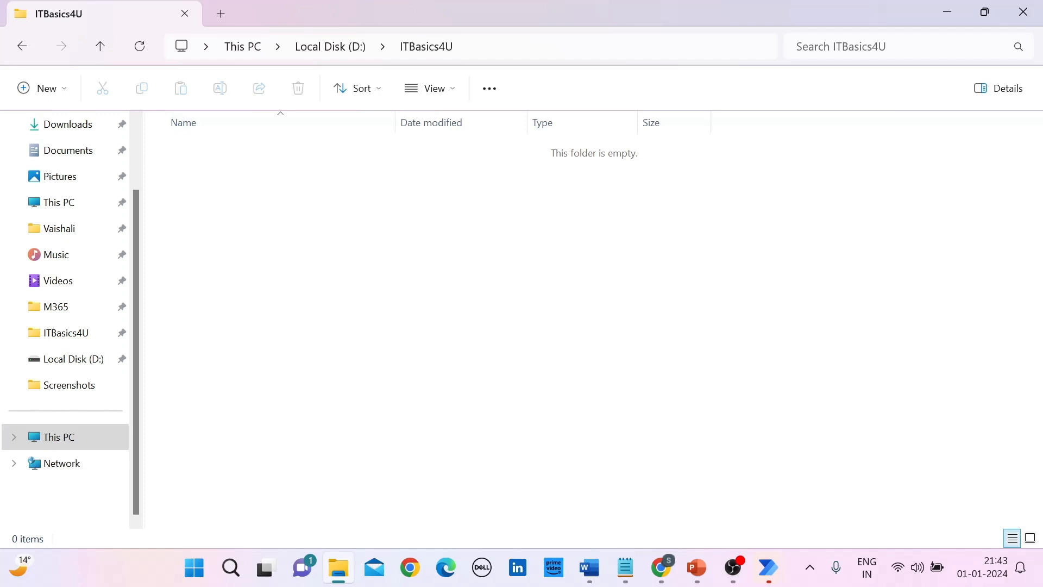
pyautogui.rightClick(362, 213)
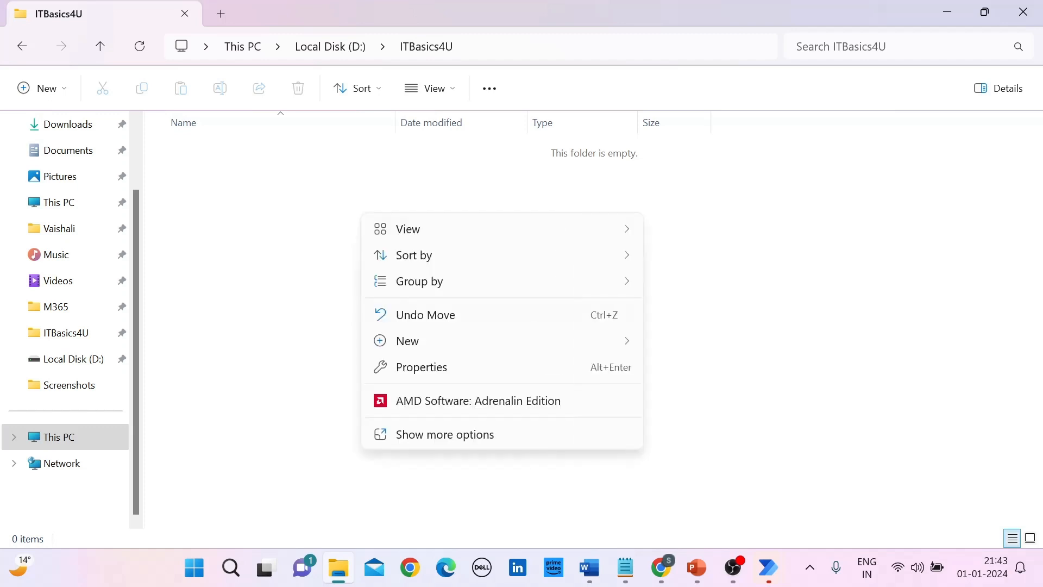
pyautogui.moveTo(502, 341)
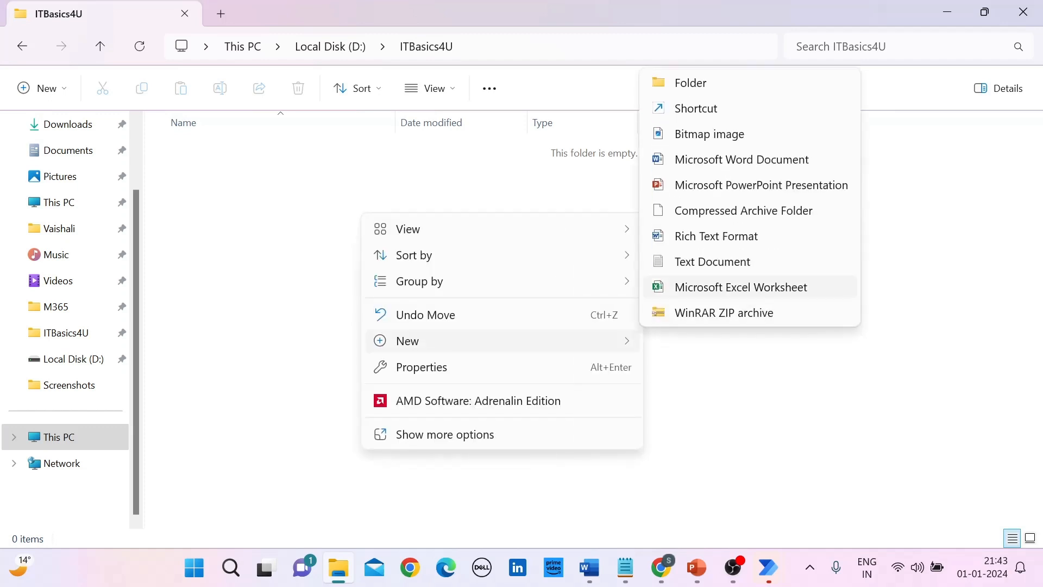
pyautogui.click(741, 287)
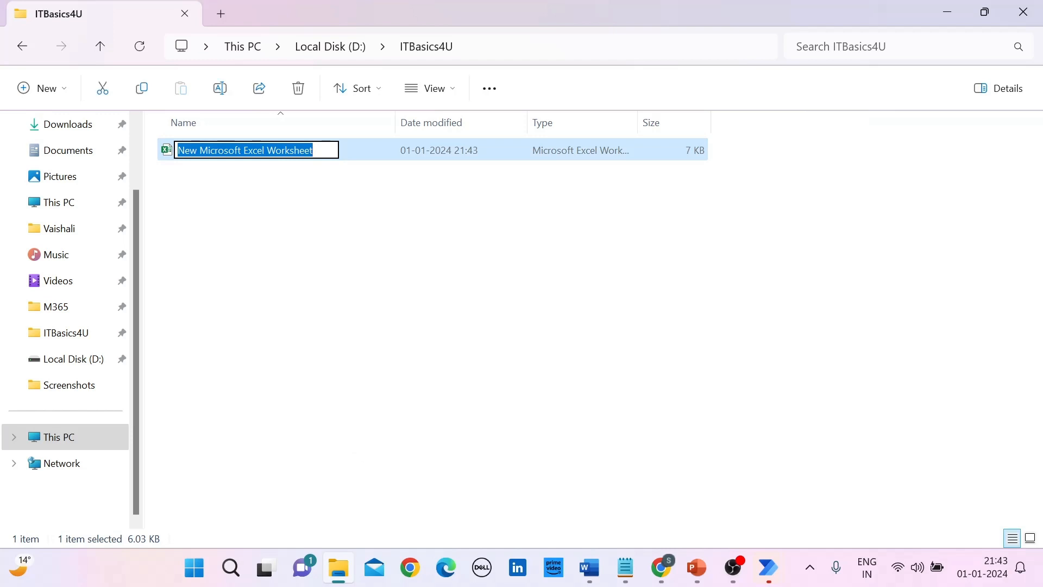
pyautogui.write('BloombergD')
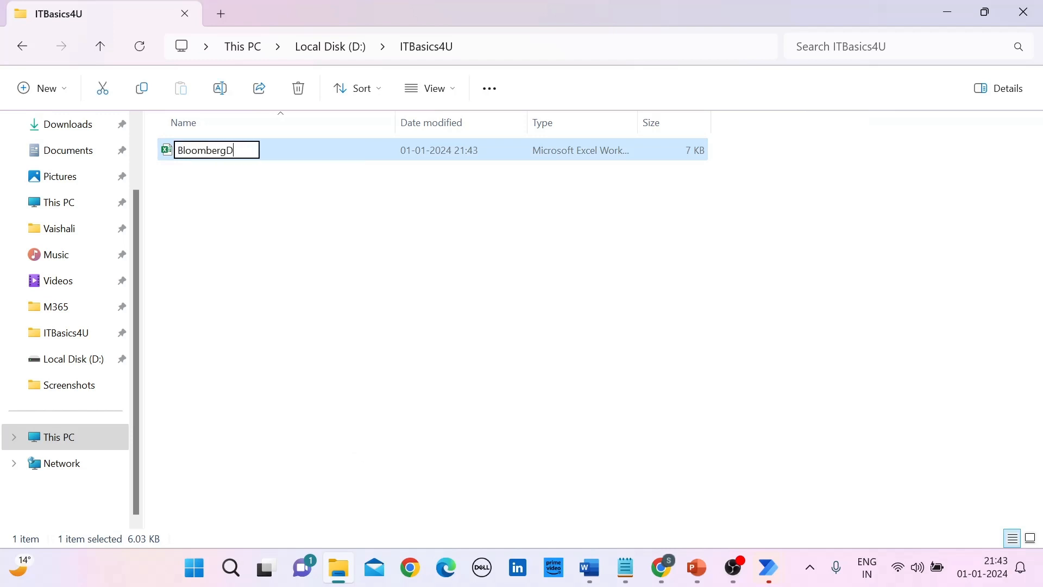
pyautogui.write('ata')
pyautogui.press('Return')
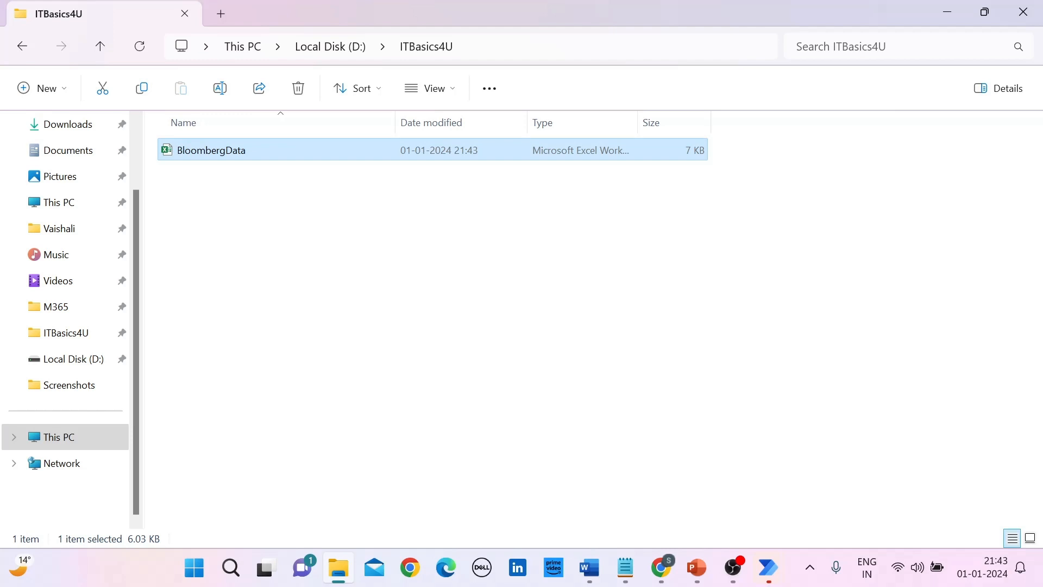
# Step: Open the BloombergData workbook in Excel and enter the header S&P in cell A1
pyautogui.press('Return')
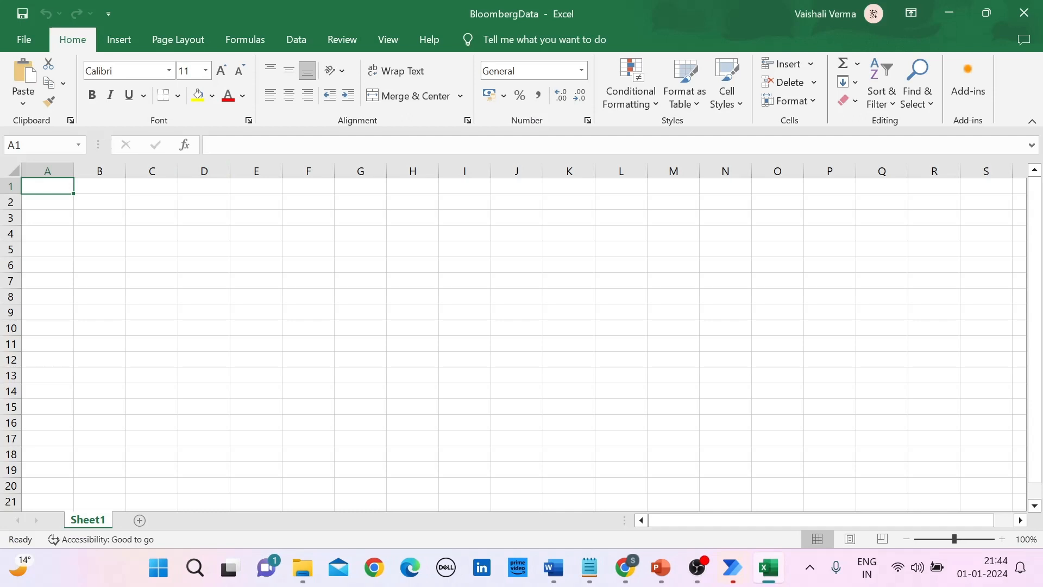
pyautogui.write('Nasd')
pyautogui.press('BackSpace')
pyautogui.press('BackSpace')
pyautogui.press('BackSpace')
pyautogui.press('BackSpace')
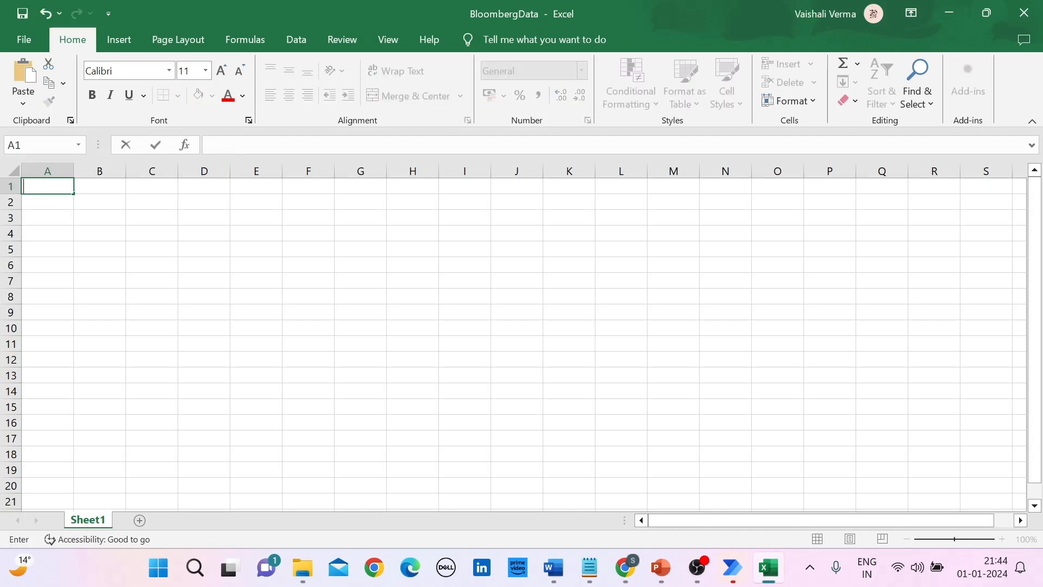
pyautogui.write('S&P')
pyautogui.press('Return')
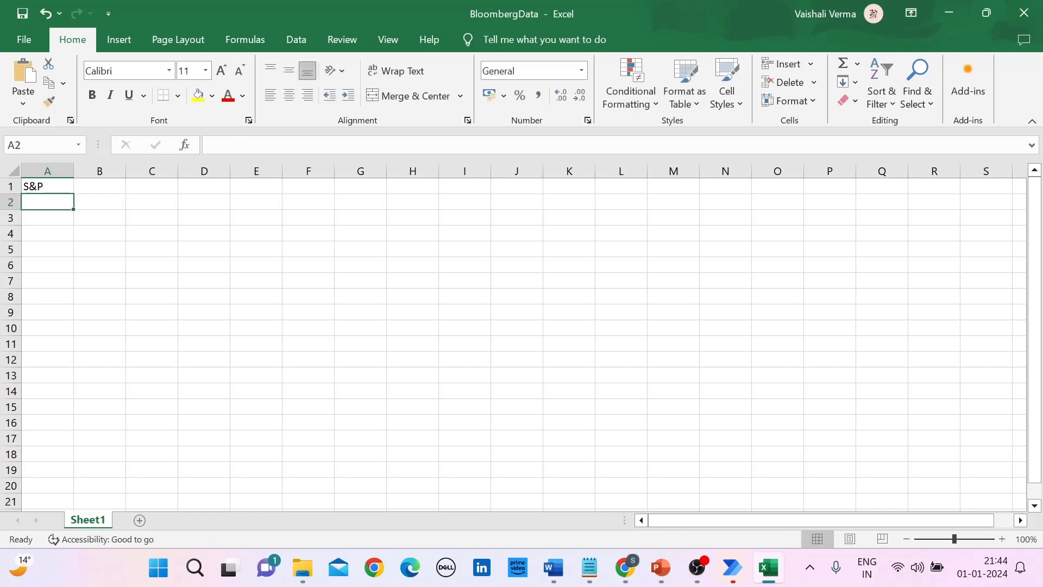
# Step: Enter the header Nasdaq in cell B1
pyautogui.press('Up')
pyautogui.press('Right')
pyautogui.press('pagedown')
pyautogui.press('Up')
pyautogui.press('Up')
pyautogui.press('Up')
pyautogui.press('Up')
pyautogui.press('Up')
pyautogui.press('Up')
pyautogui.press('Up')
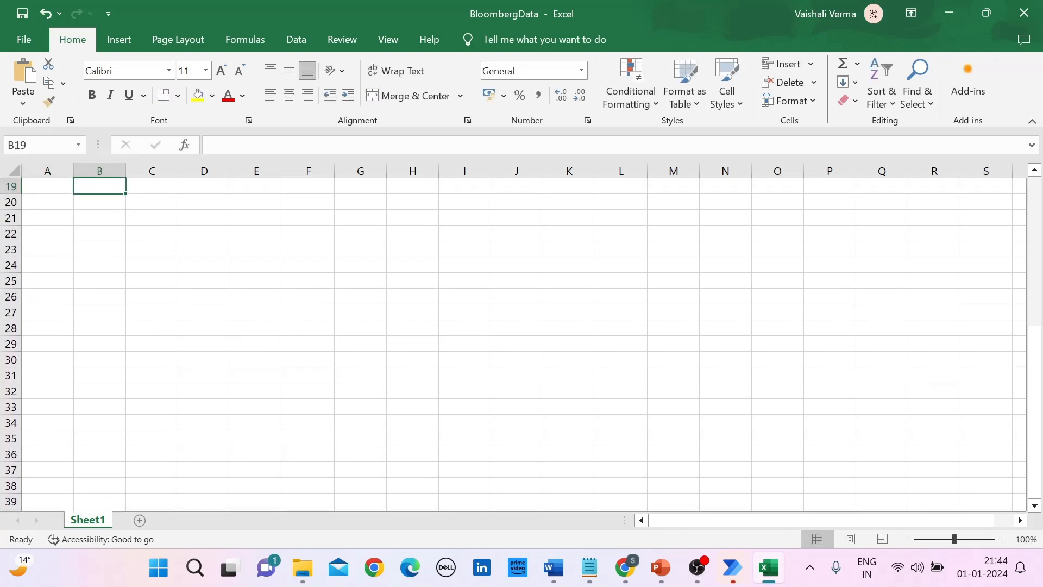
pyautogui.press('Up')
pyautogui.press('Up')
pyautogui.press('Up')
pyautogui.press('Up')
pyautogui.press('Up')
pyautogui.press('Up')
pyautogui.press('Up')
pyautogui.press('Up')
pyautogui.press('Up')
pyautogui.press('Up')
pyautogui.press('Up')
pyautogui.press('Up')
pyautogui.press('Up')
pyautogui.press('Up')
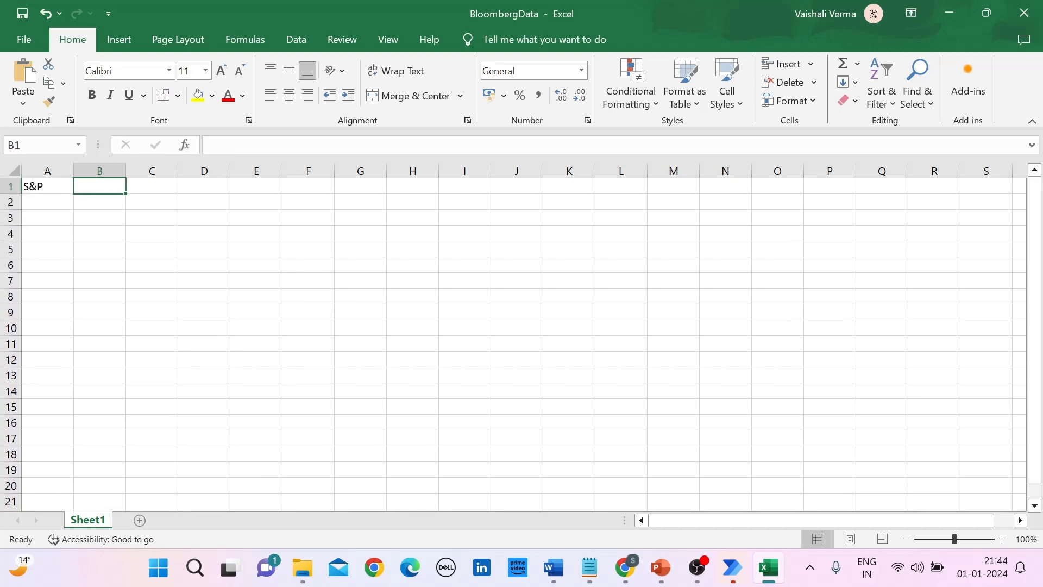
pyautogui.write('Nasdq')
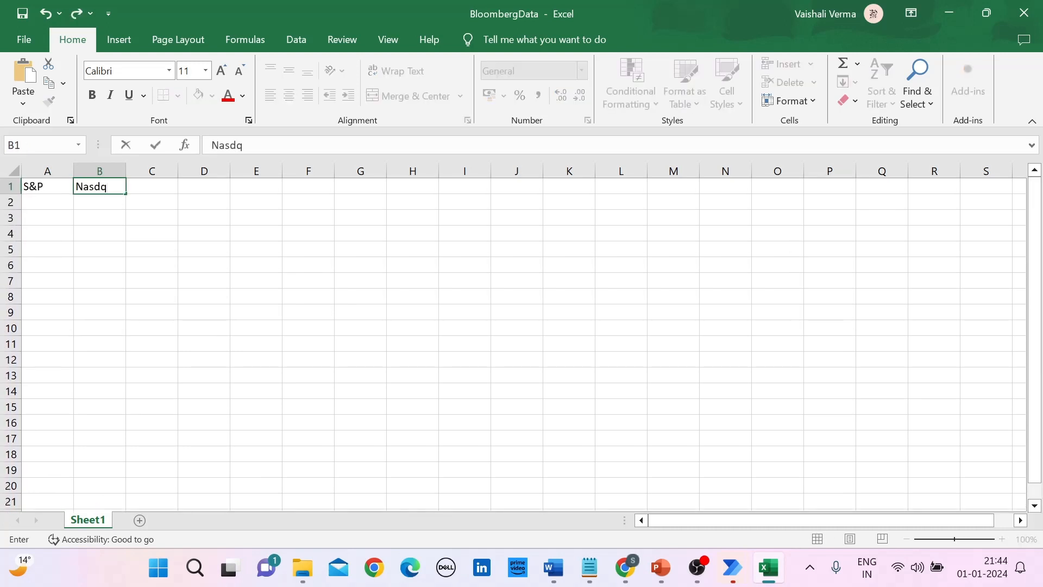
pyautogui.press('BackSpace')
pyautogui.write('aq')
pyautogui.press('Return')
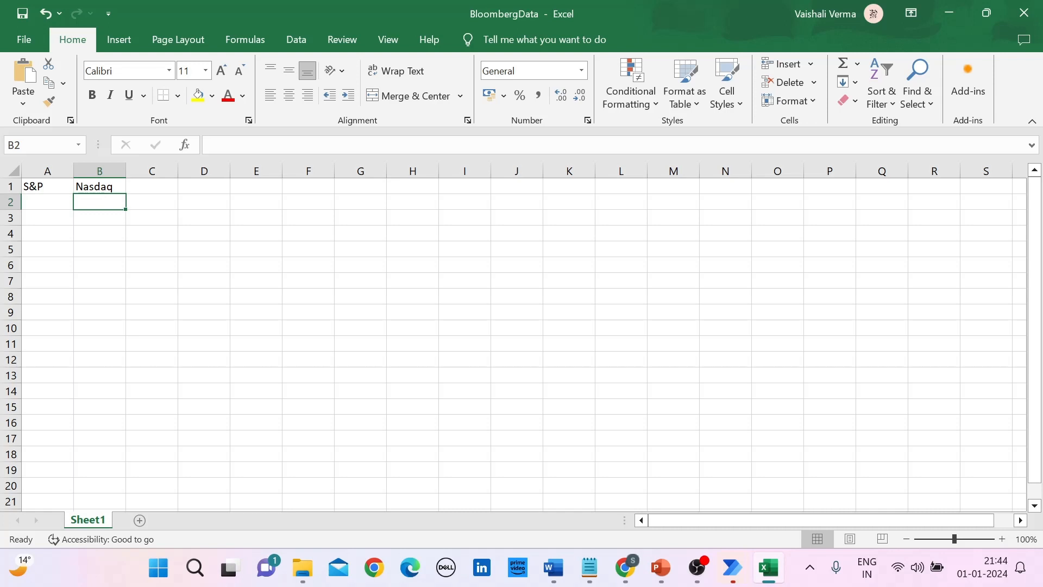
pyautogui.press('Left')
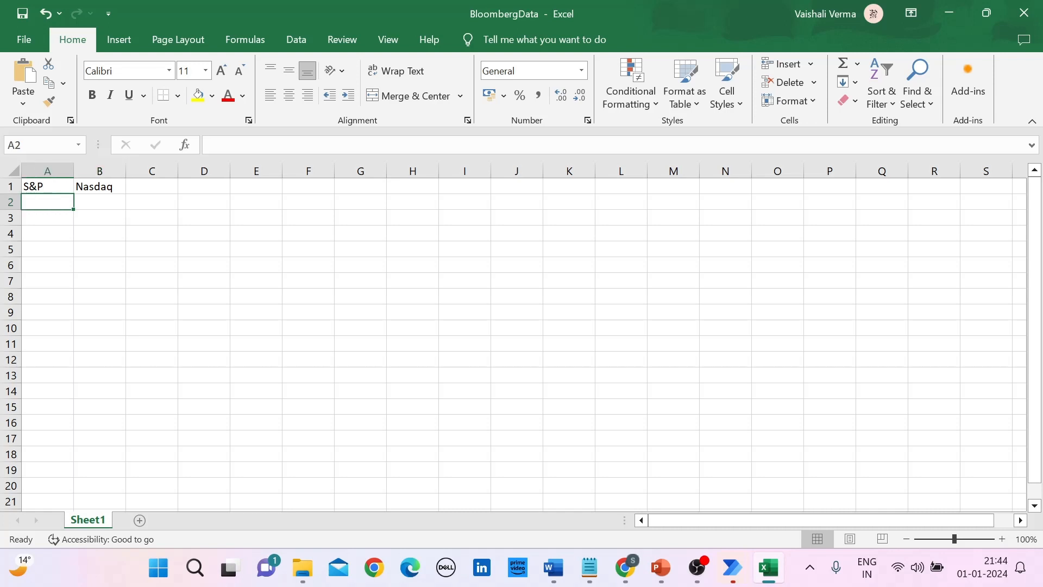
pyautogui.press('Right')
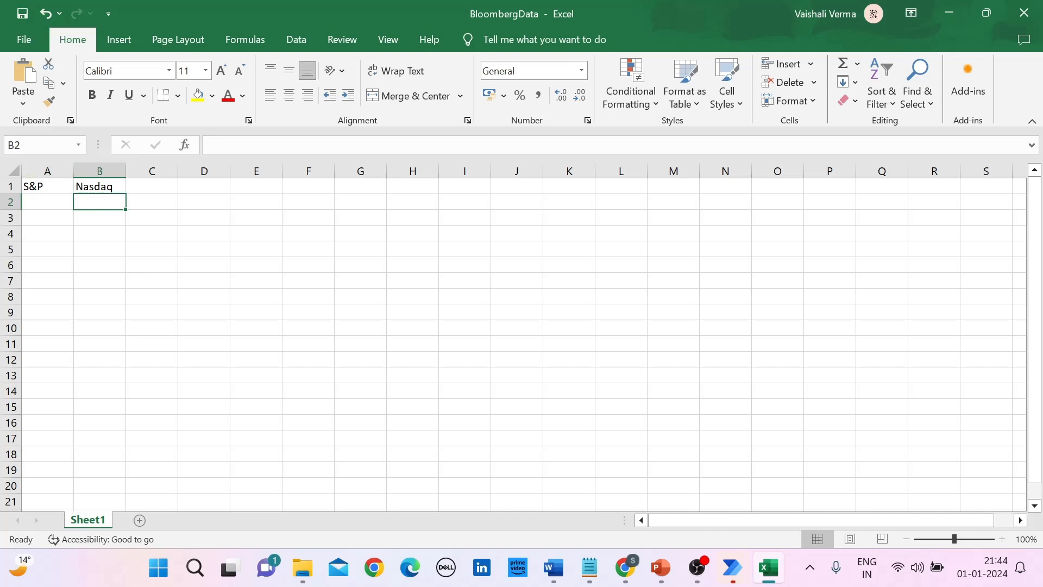
pyautogui.click(47, 171)
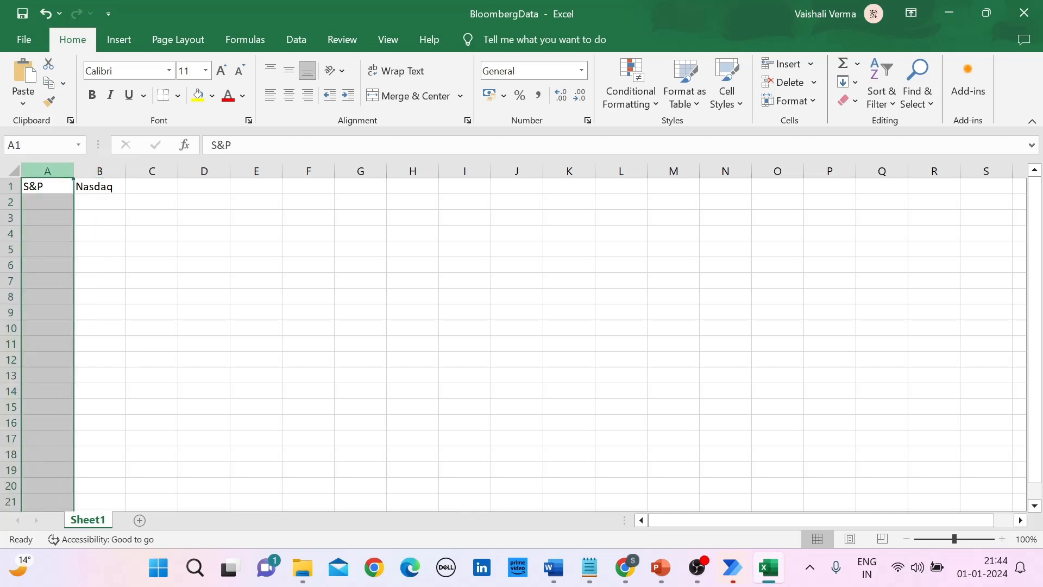
pyautogui.click(99, 171)
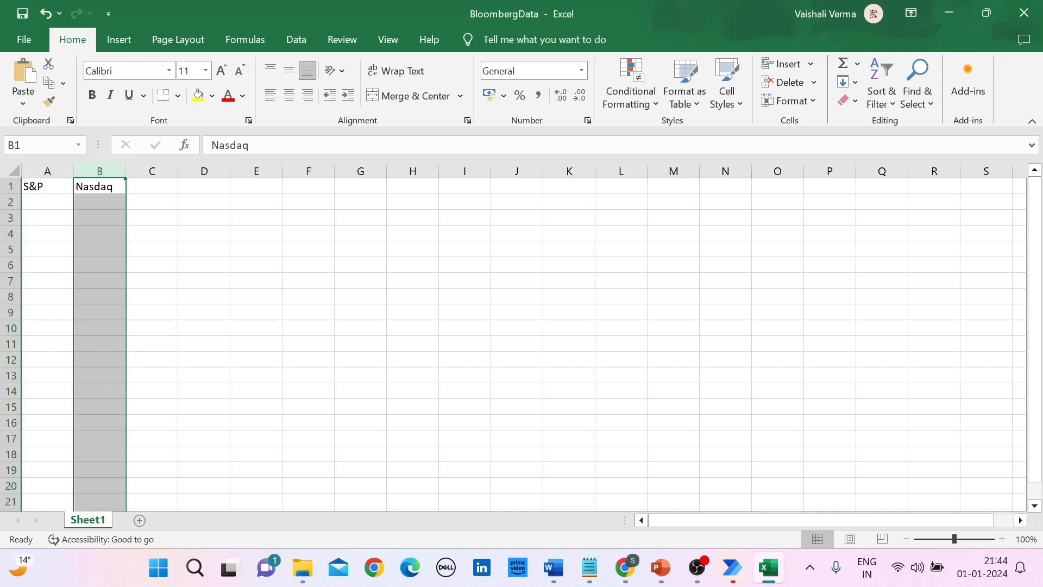
pyautogui.click(152, 218)
# Step: Save and close the BloombergData workbook, and switch back to the GetBloombergData flow in Power Automate
pyautogui.click(23, 14)
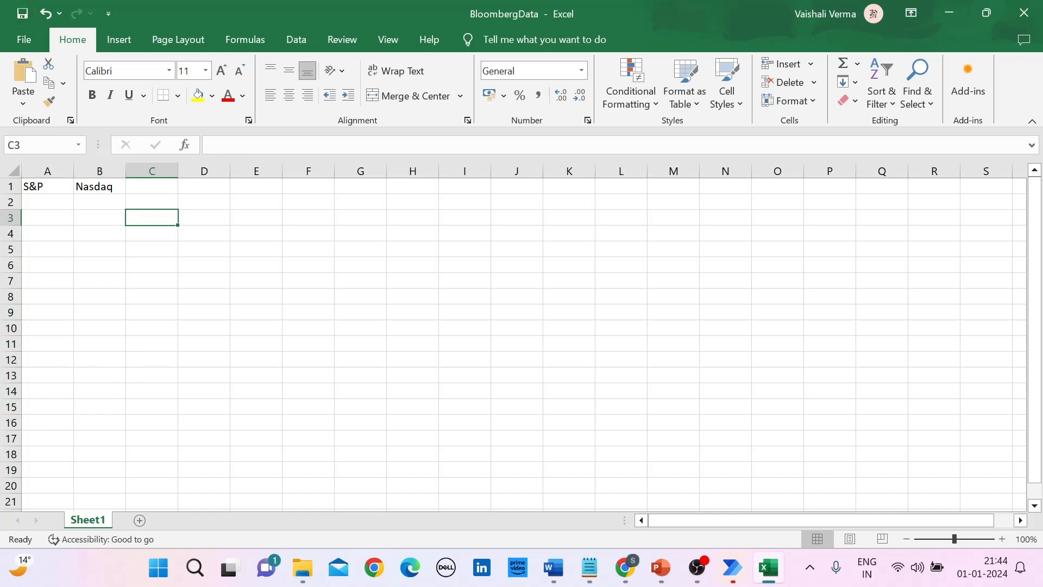
pyautogui.click(1024, 13)
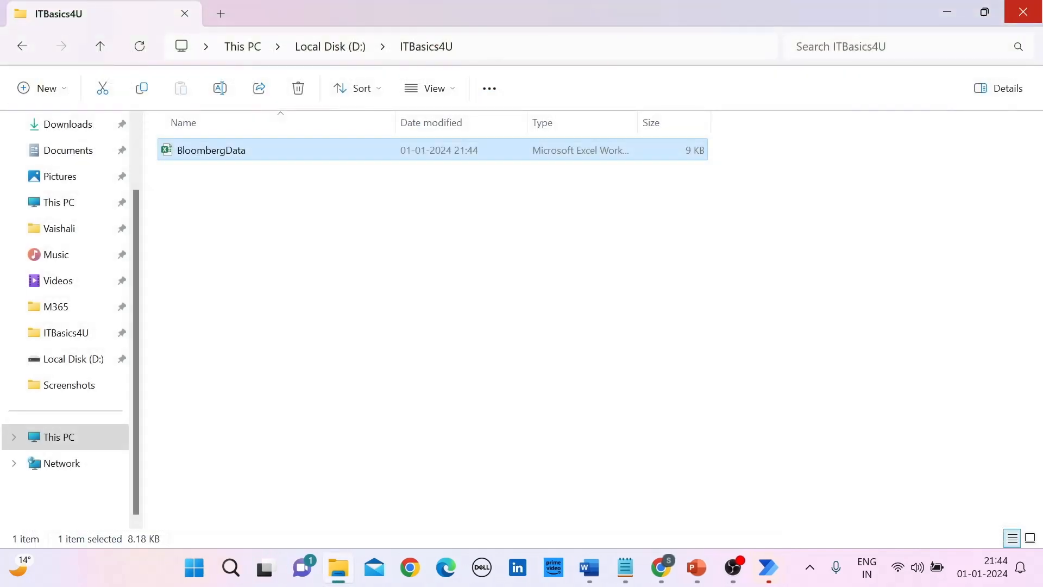
pyautogui.moveTo(767, 567)
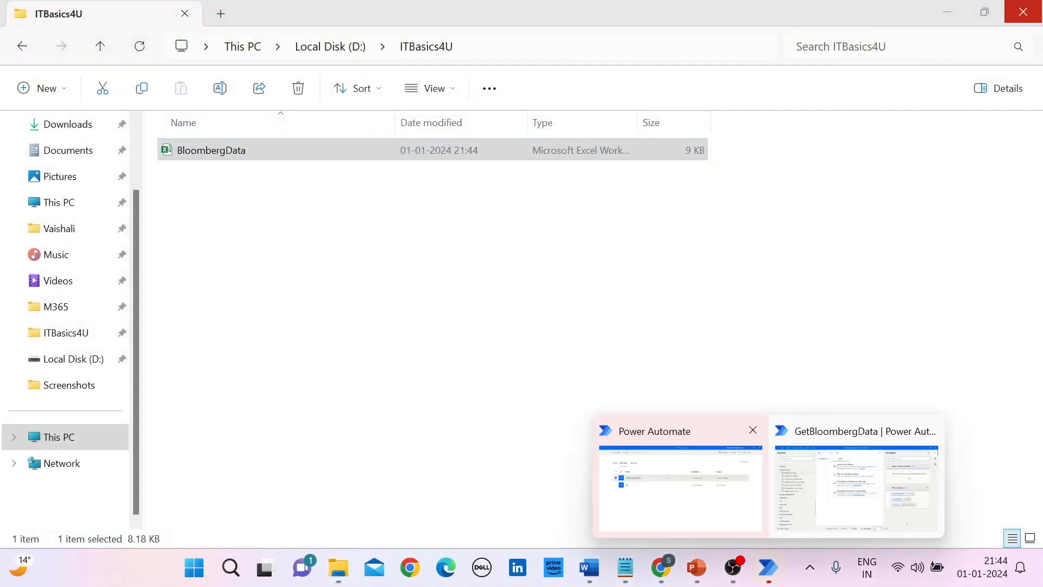
pyautogui.click(863, 484)
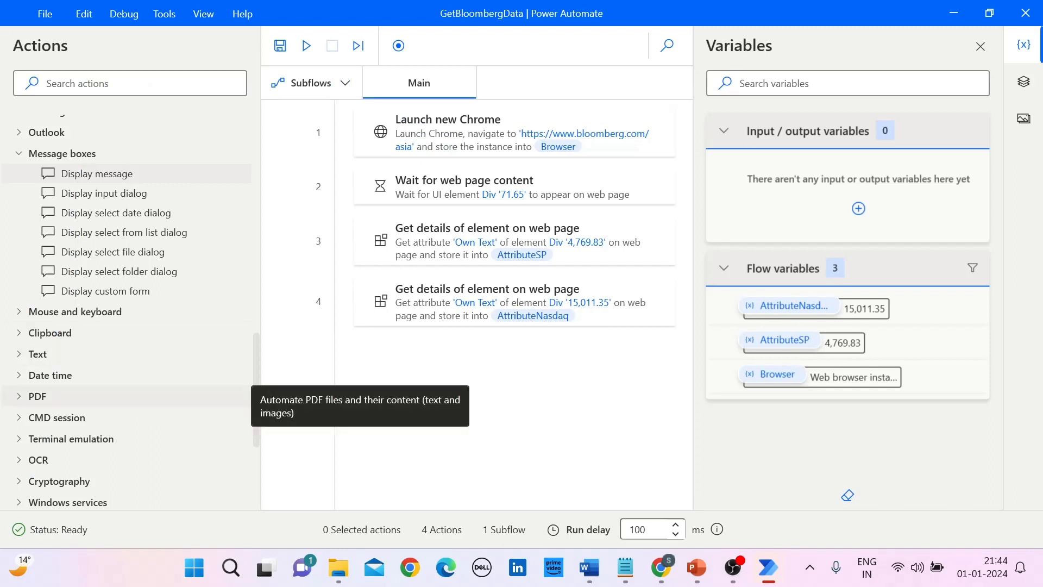
# Step: Add a Launch Excel action from the Excel group at the end of the flow and set it to open the following document
pyautogui.scroll(3, 130, 315)
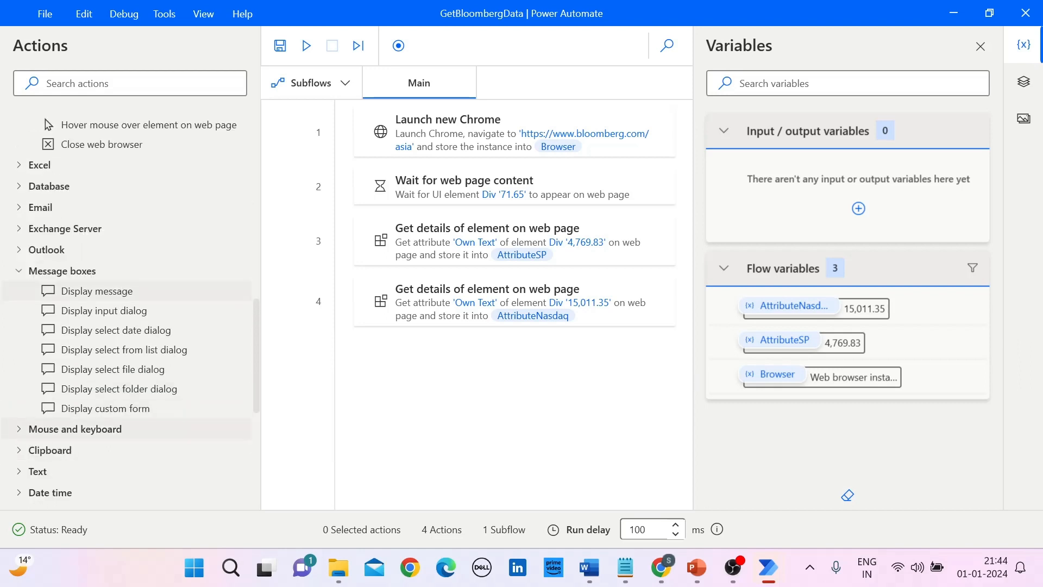
pyautogui.click(40, 165)
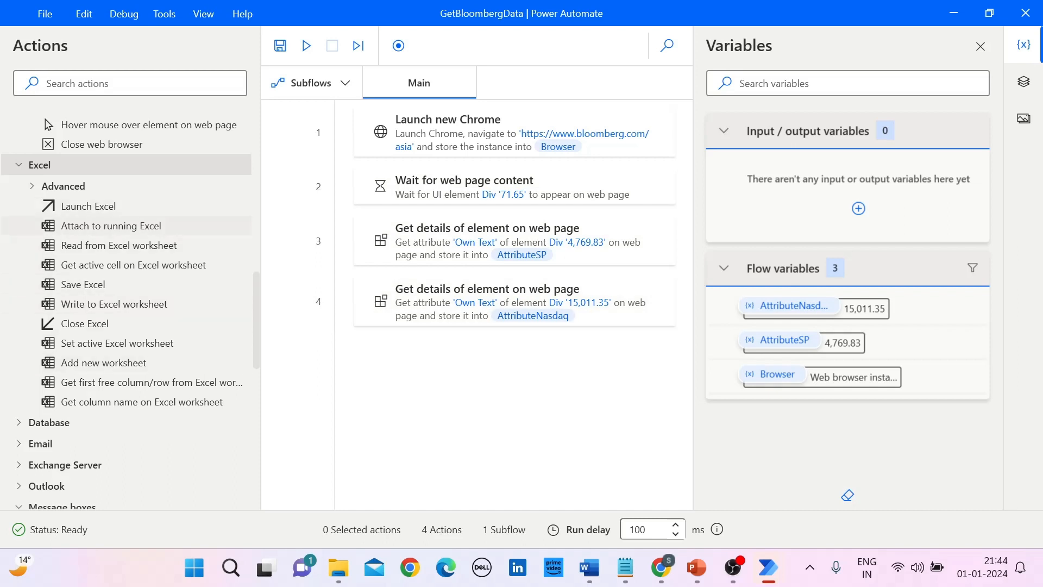
pyautogui.moveTo(89, 206); pyautogui.dragTo(400, 364)
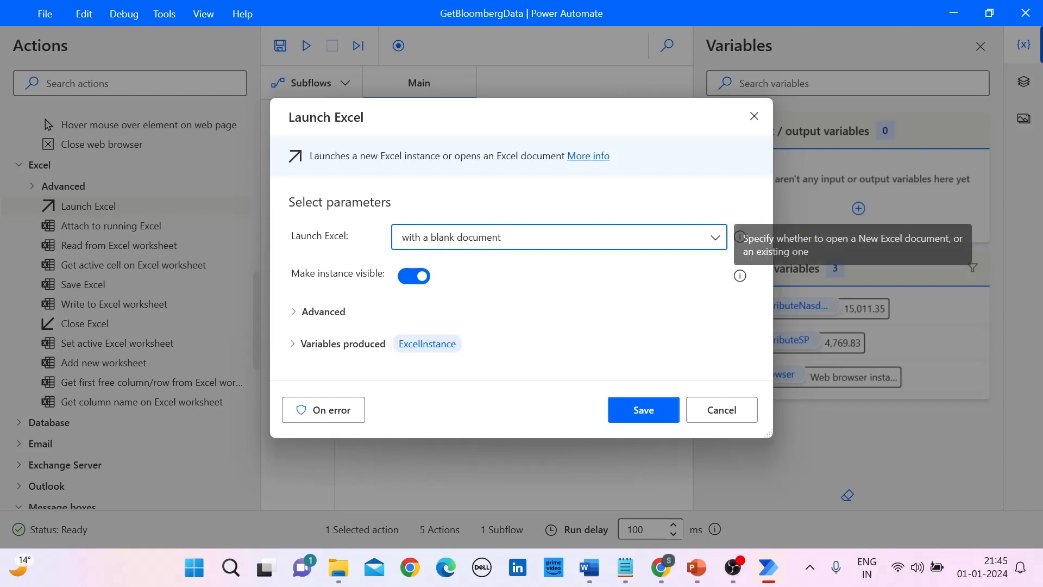
pyautogui.click(715, 238)
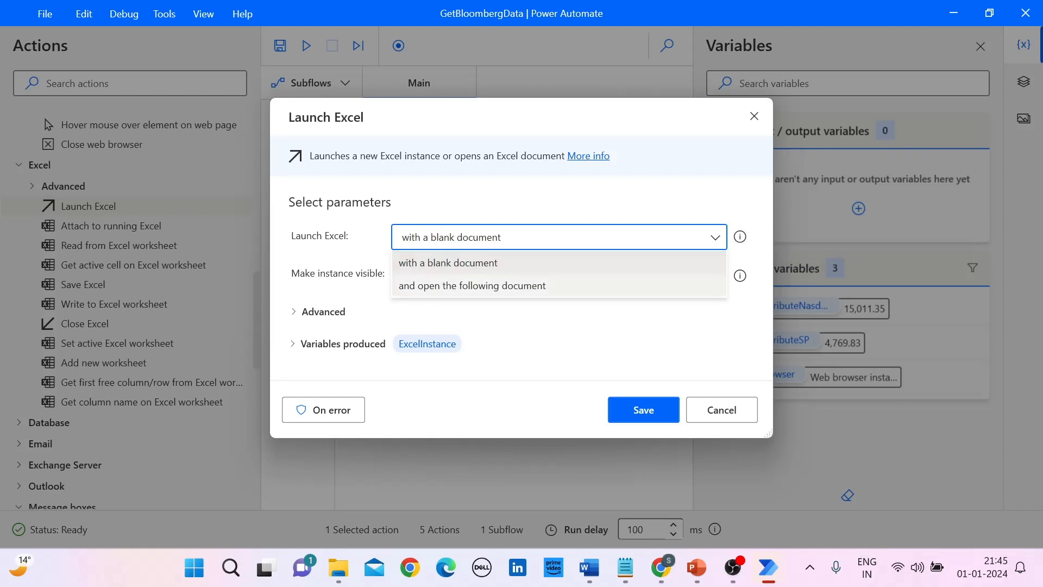
pyautogui.click(472, 286)
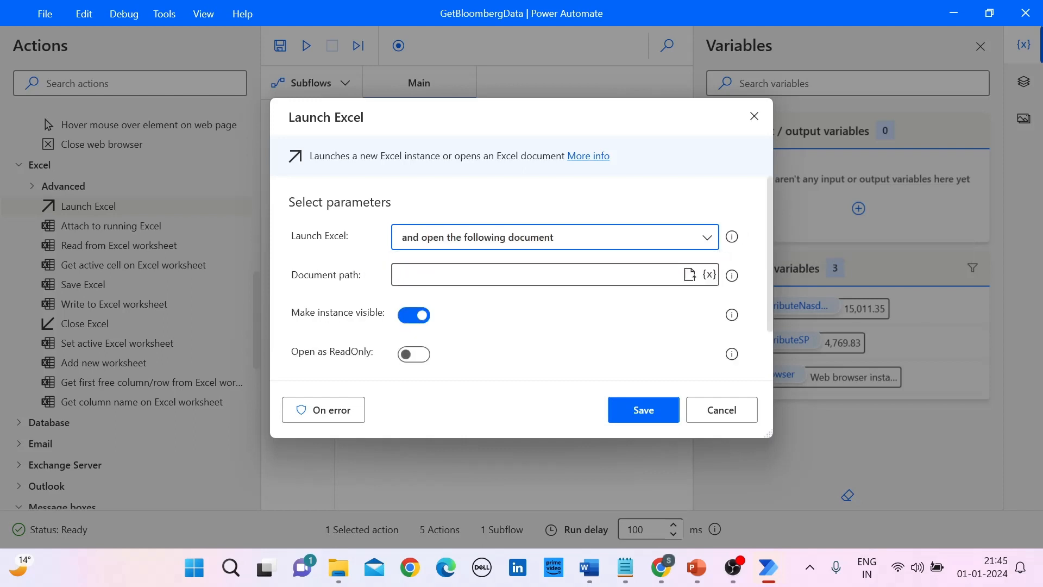
# Step: Choose D:\ITBasics4U\BloombergData.xlsx as the document path and save the Launch Excel action
pyautogui.click(689, 275)
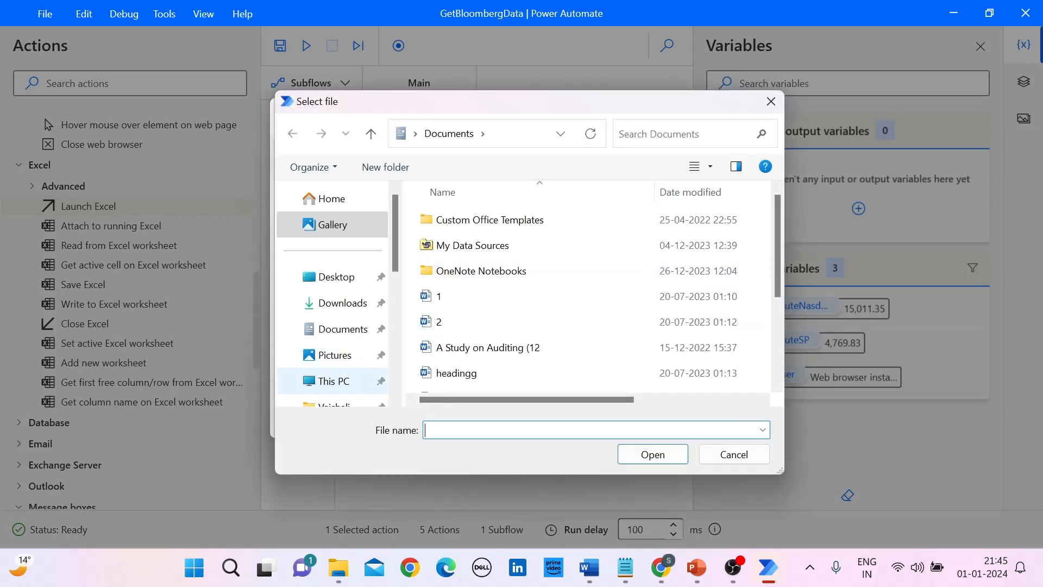
pyautogui.click(333, 381)
pyautogui.doubleClick(516, 275)
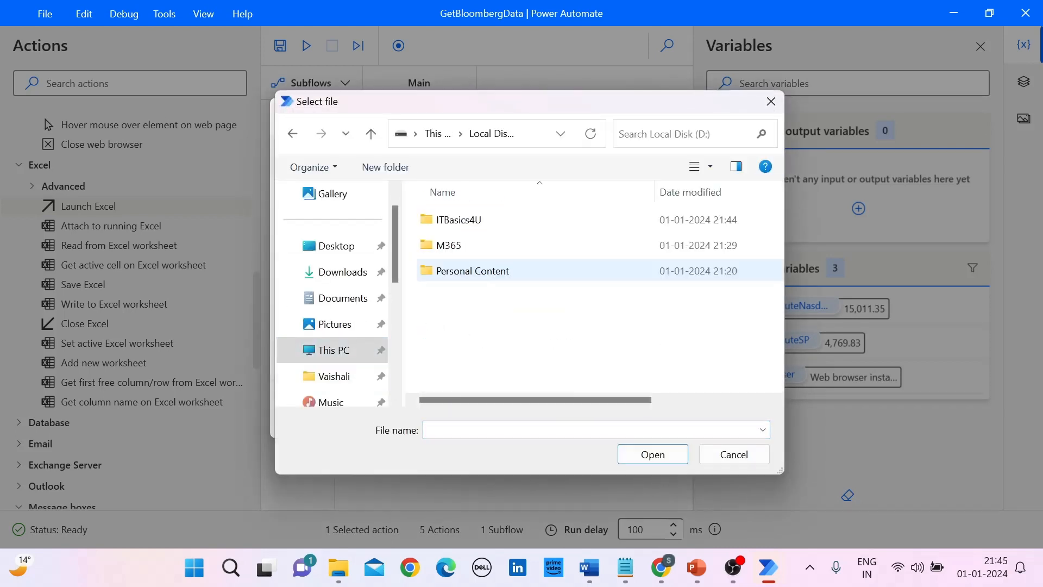
pyautogui.doubleClick(459, 219)
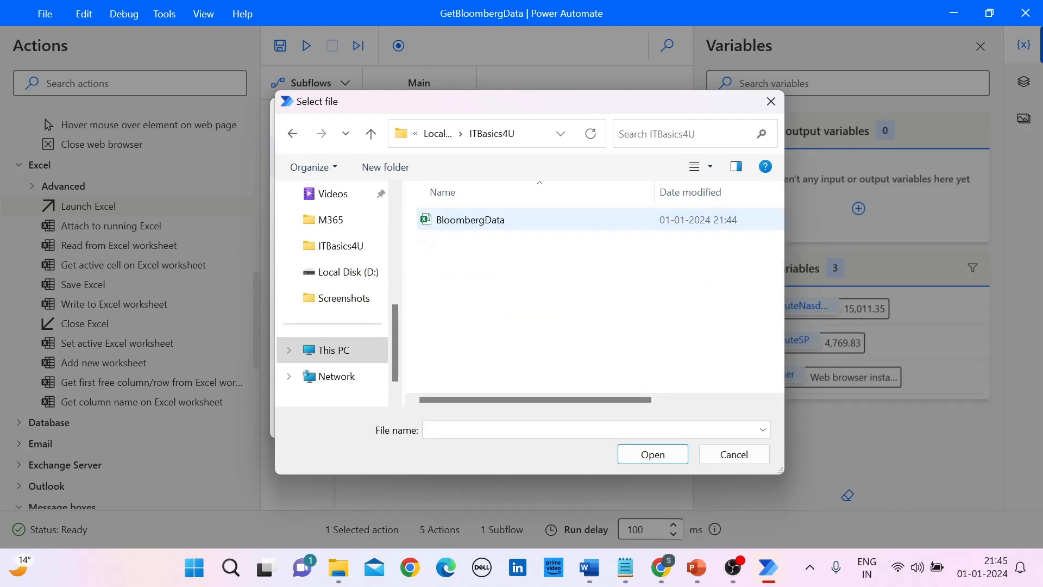
pyautogui.doubleClick(471, 219)
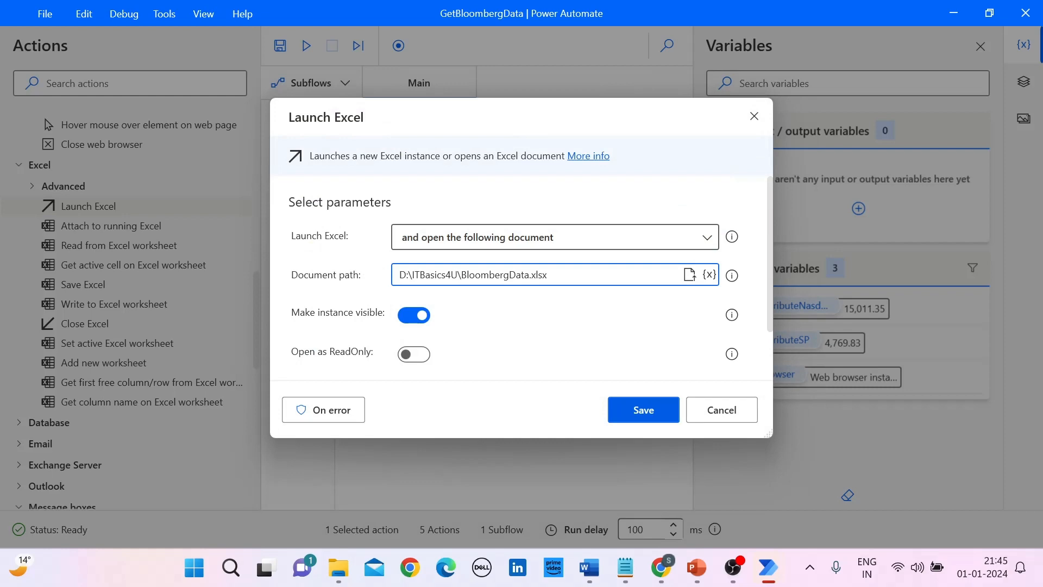
pyautogui.press('Return')
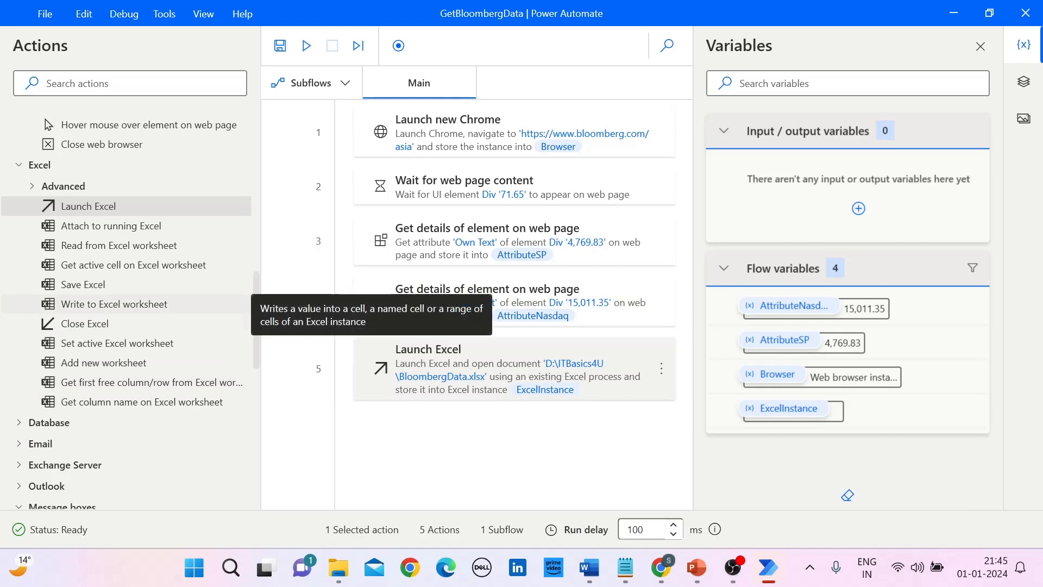
# Step: Add a Write to Excel worksheet action after Launch Excel and set its value to write to the AttributeSP variable
pyautogui.doubleClick(114, 305)
pyautogui.moveTo(114, 304); pyautogui.dragTo(484, 440)
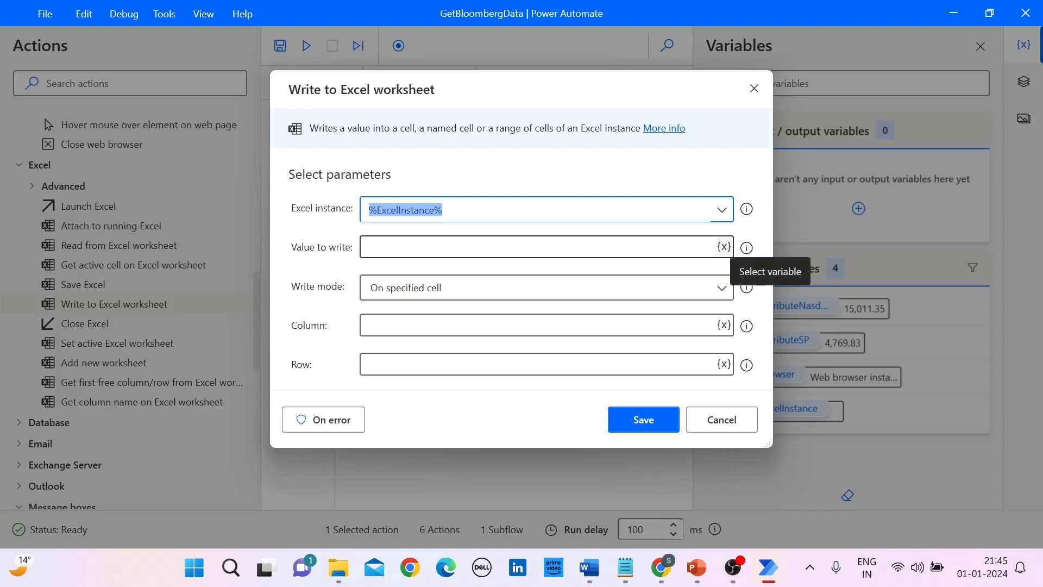
pyautogui.click(724, 247)
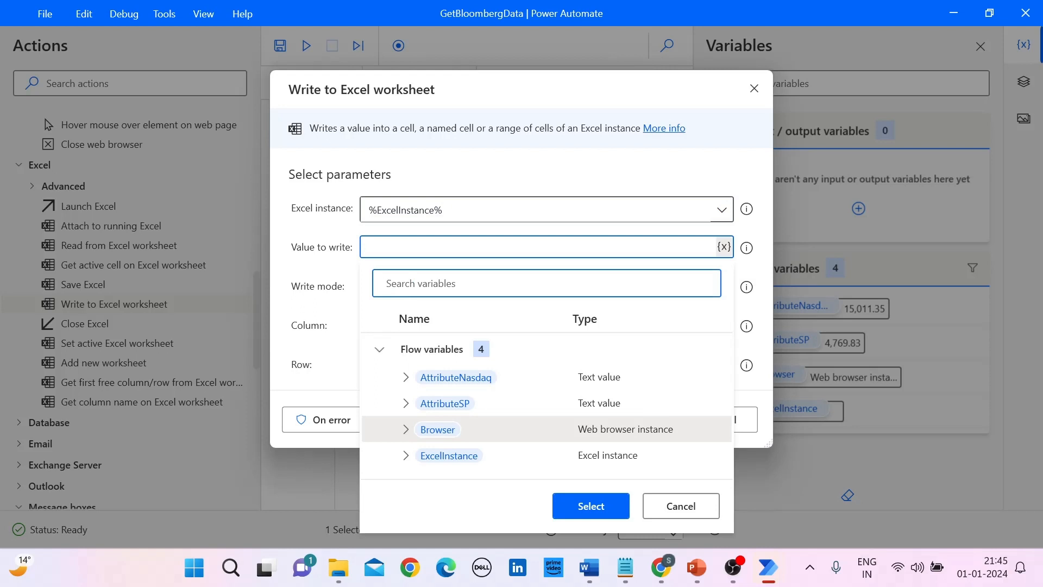
pyautogui.click(445, 404)
pyautogui.click(591, 505)
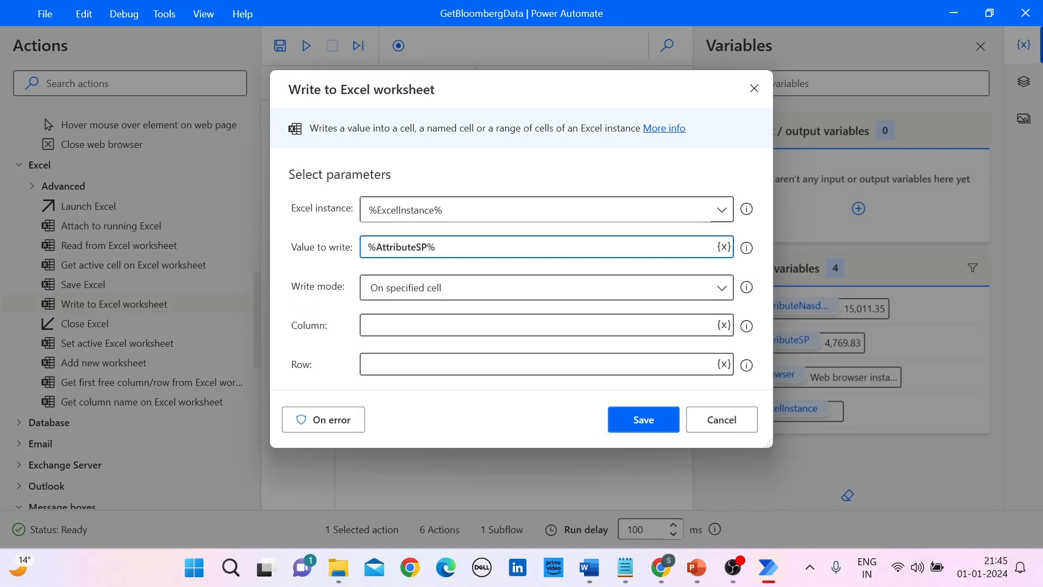
# Step: Set the write mode to On specified cell with column 1 and row 1, and save the action
pyautogui.click(722, 288)
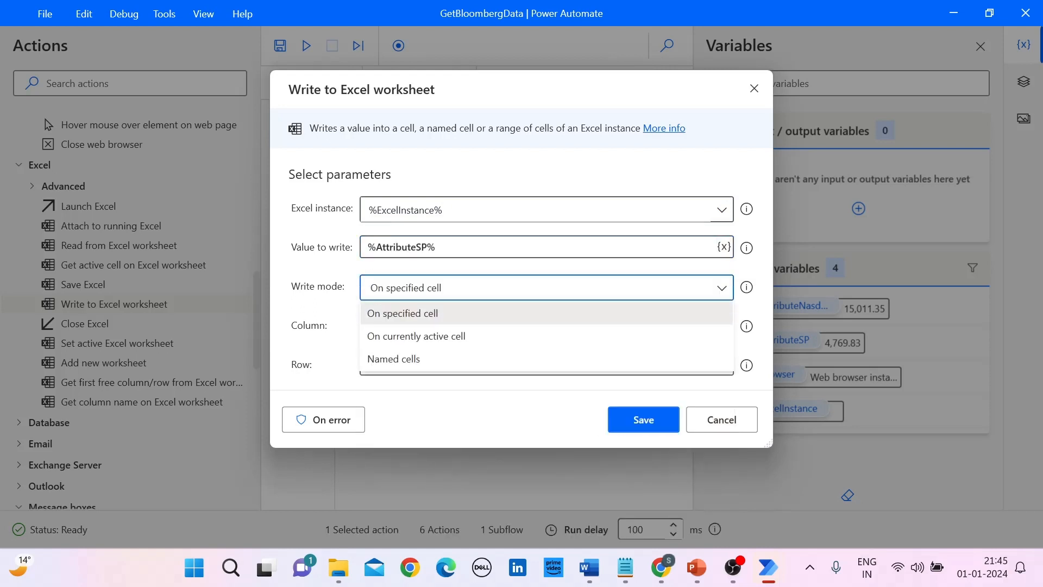
pyautogui.click(403, 313)
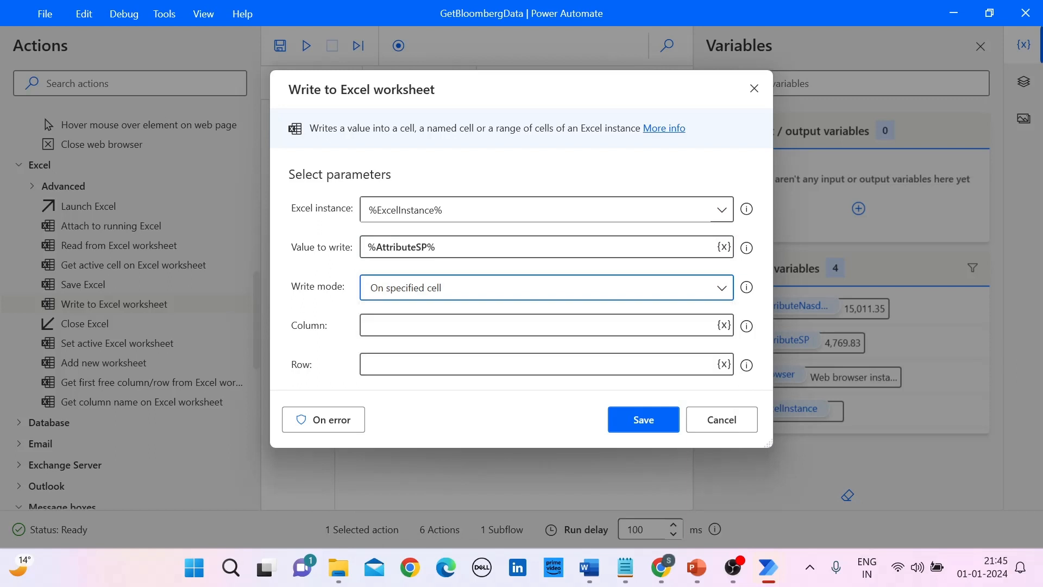
pyautogui.click(446, 325)
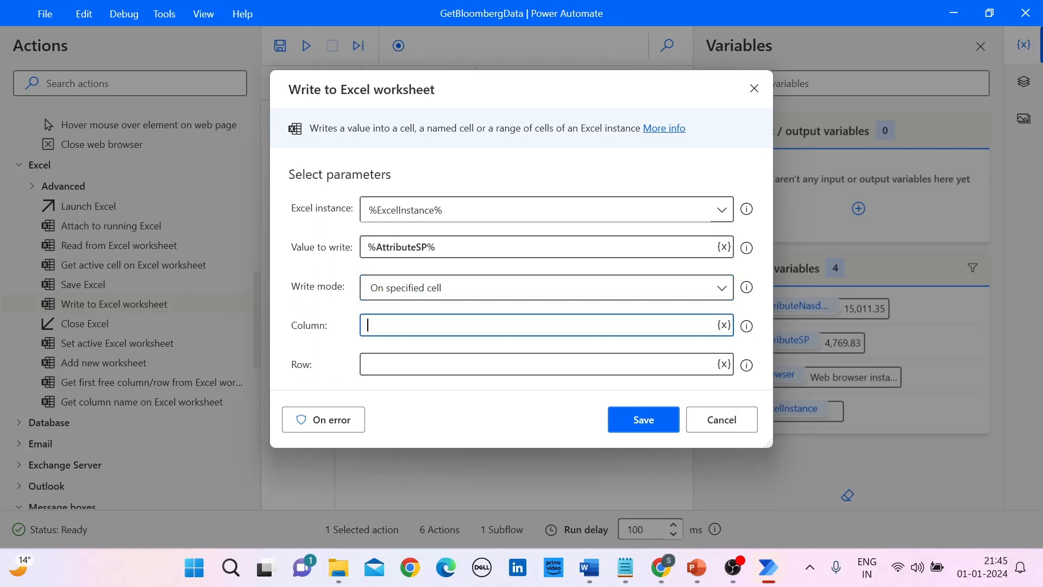
pyautogui.write('1')
pyautogui.press('Tab')
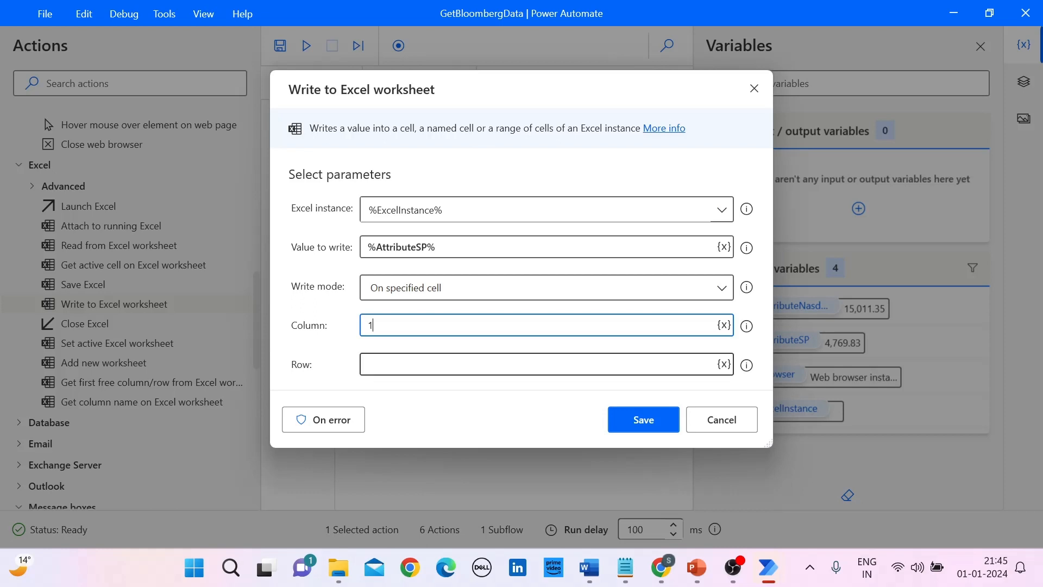
pyautogui.write('1')
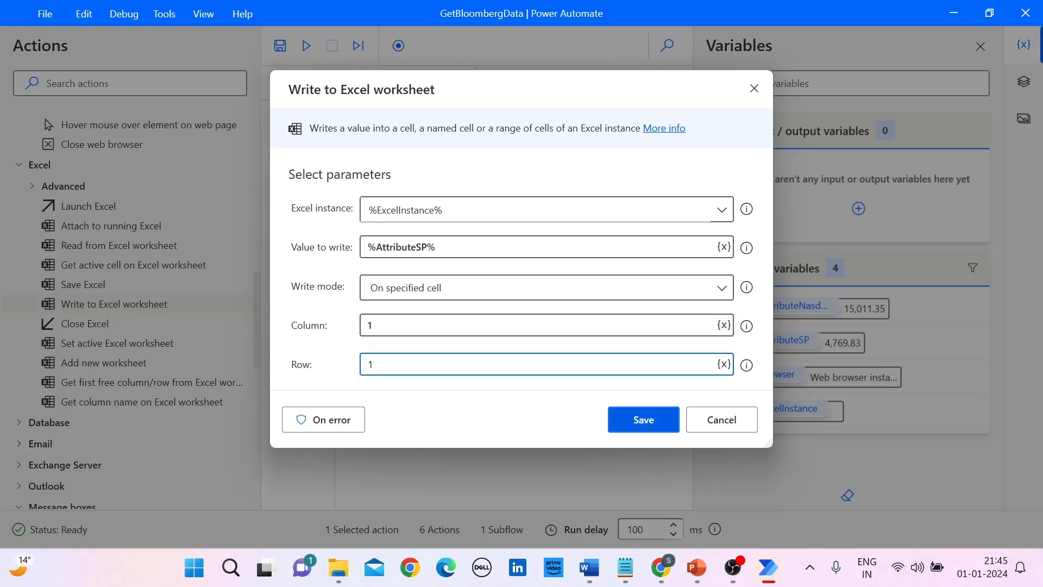
pyautogui.press('Return')
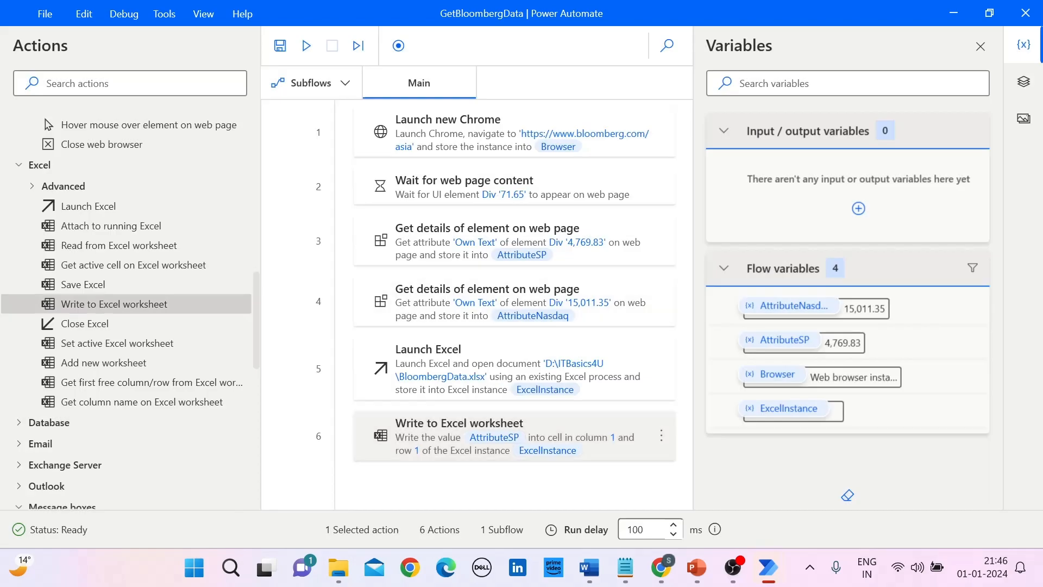
# Step: Add a second Write to Excel worksheet action at the end that writes AttributeNasdaq to column 2, row 2, and save it
pyautogui.moveTo(114, 303); pyautogui.dragTo(396, 487)
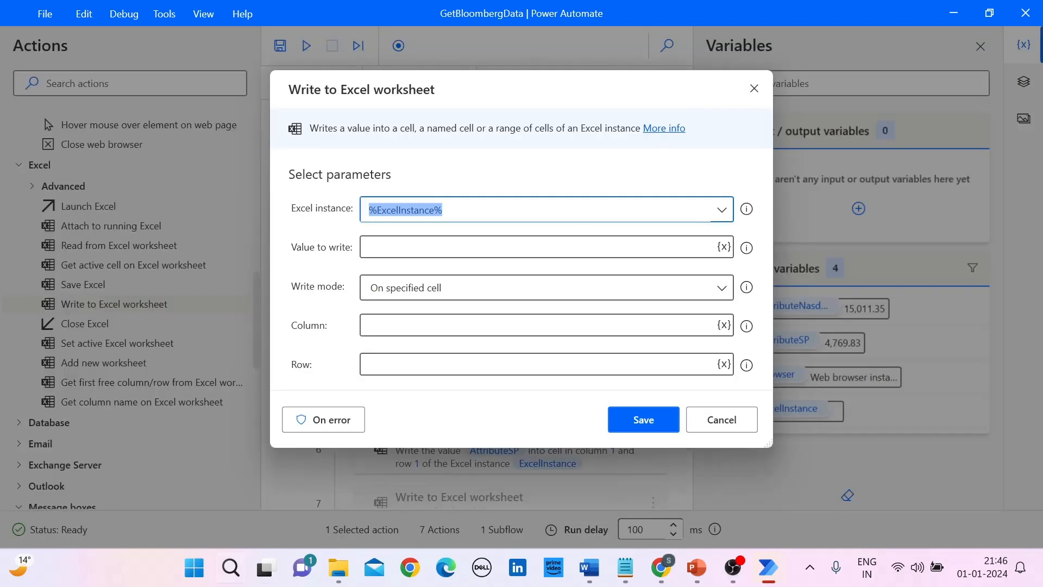
pyautogui.click(725, 246)
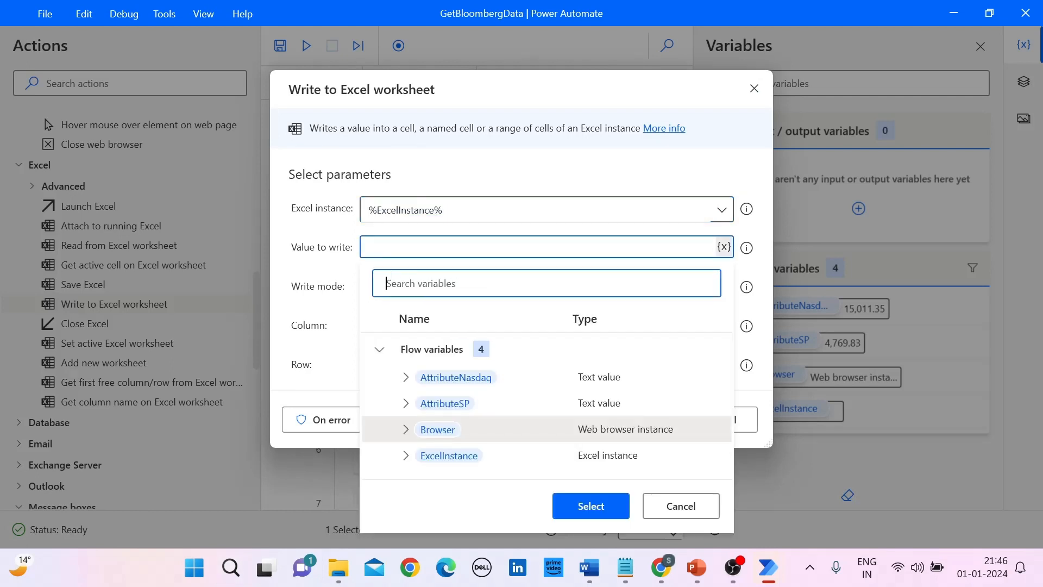
pyautogui.click(456, 377)
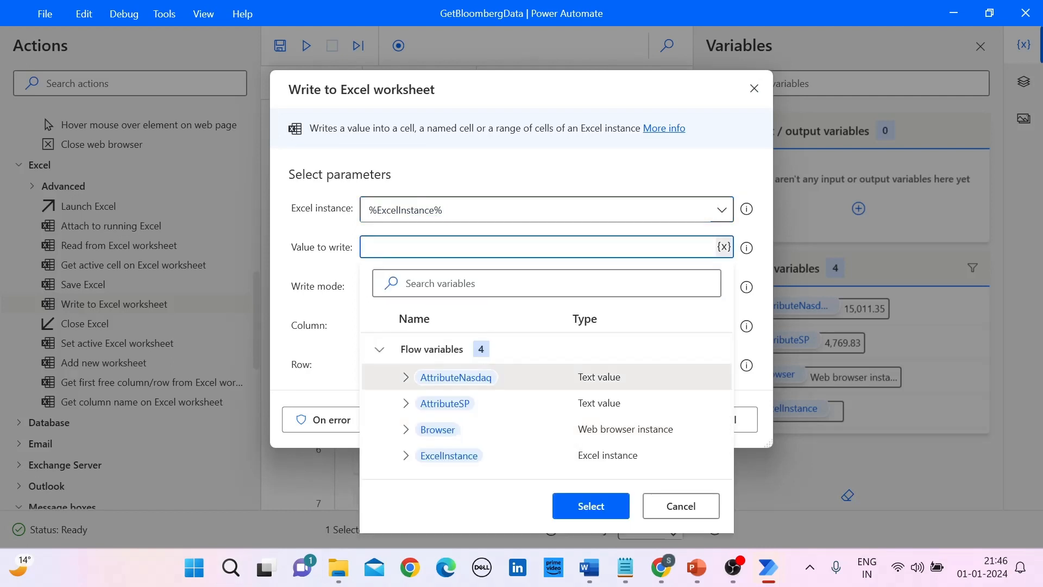
pyautogui.click(591, 506)
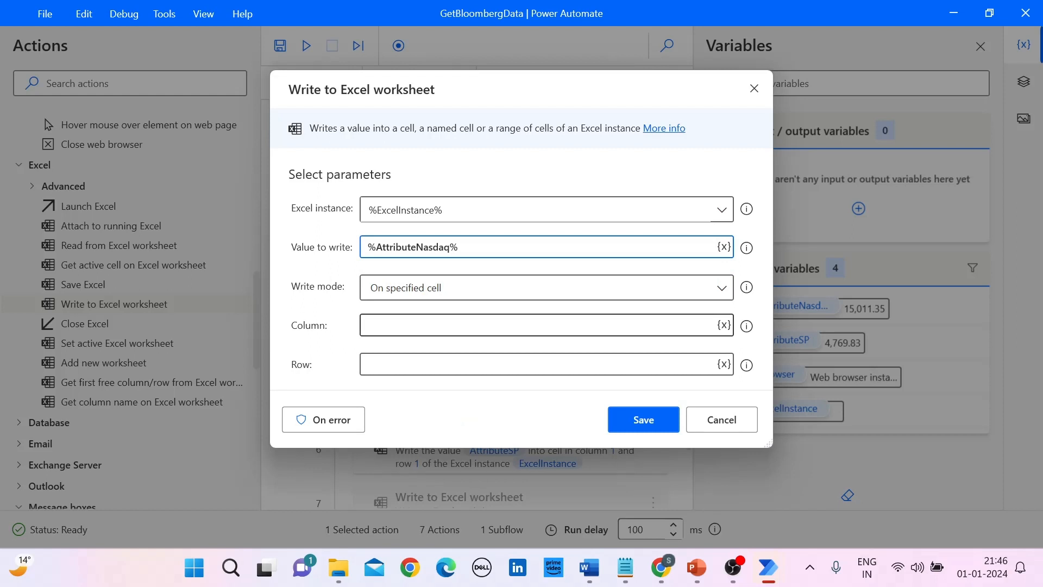
pyautogui.click(533, 325)
pyautogui.write('2')
pyautogui.click(533, 364)
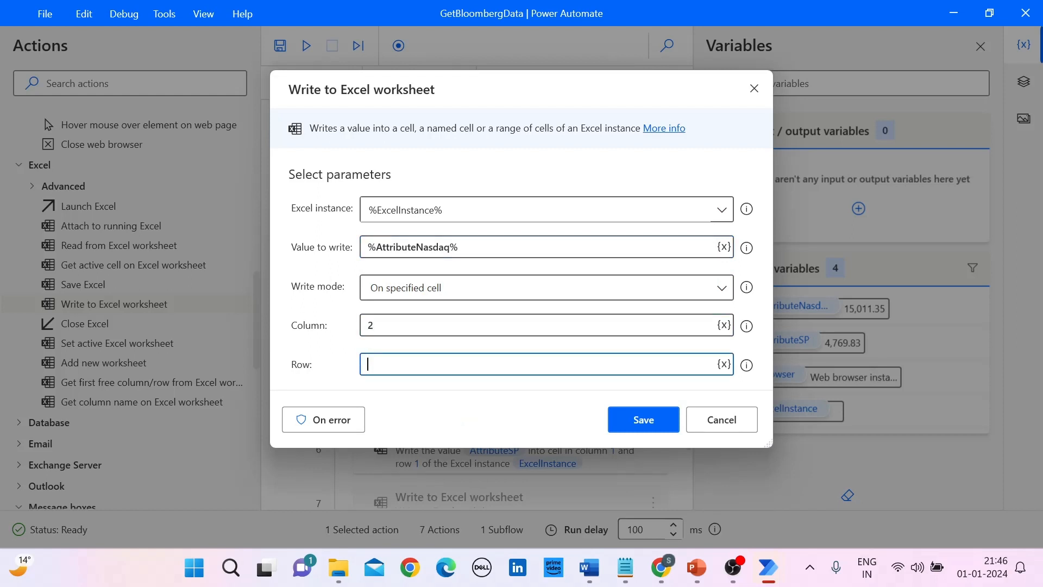
pyautogui.write('2')
pyautogui.press('Return')
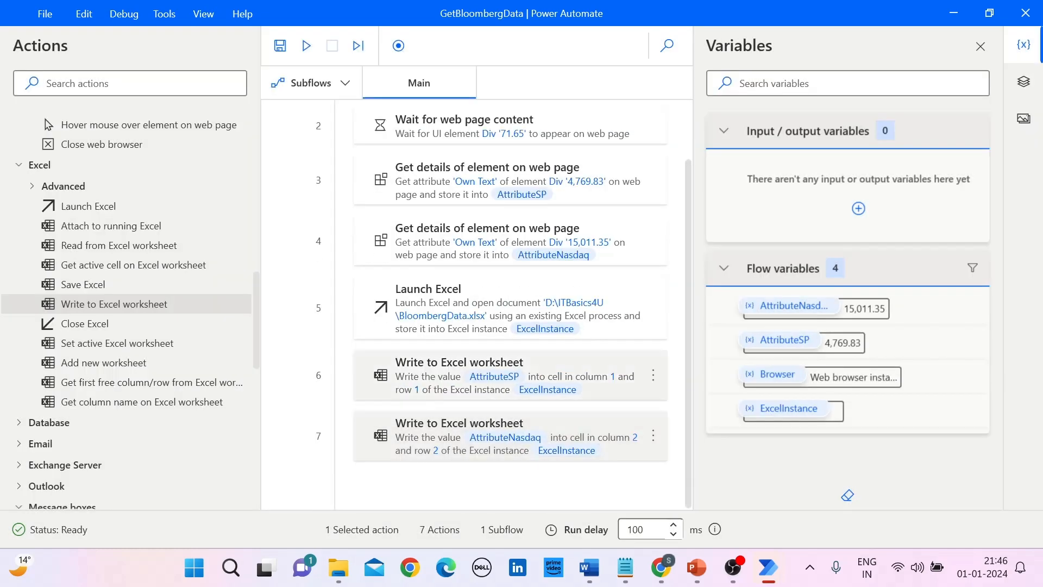
# Step: Set the row of the AttributeSP write action to 2 and save the action
pyautogui.doubleClick(511, 370)
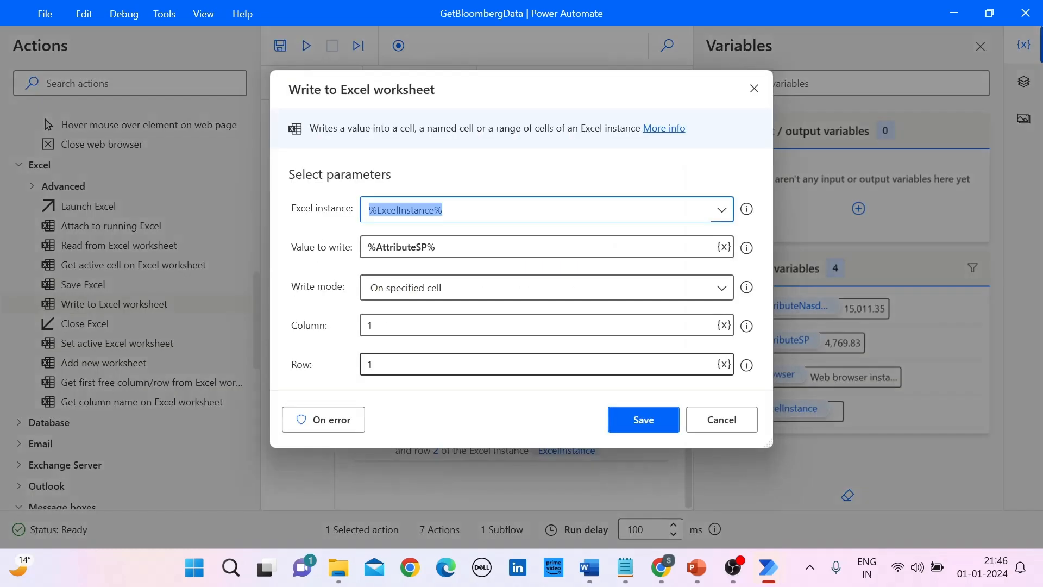
pyautogui.doubleClick(370, 365)
pyautogui.write('2')
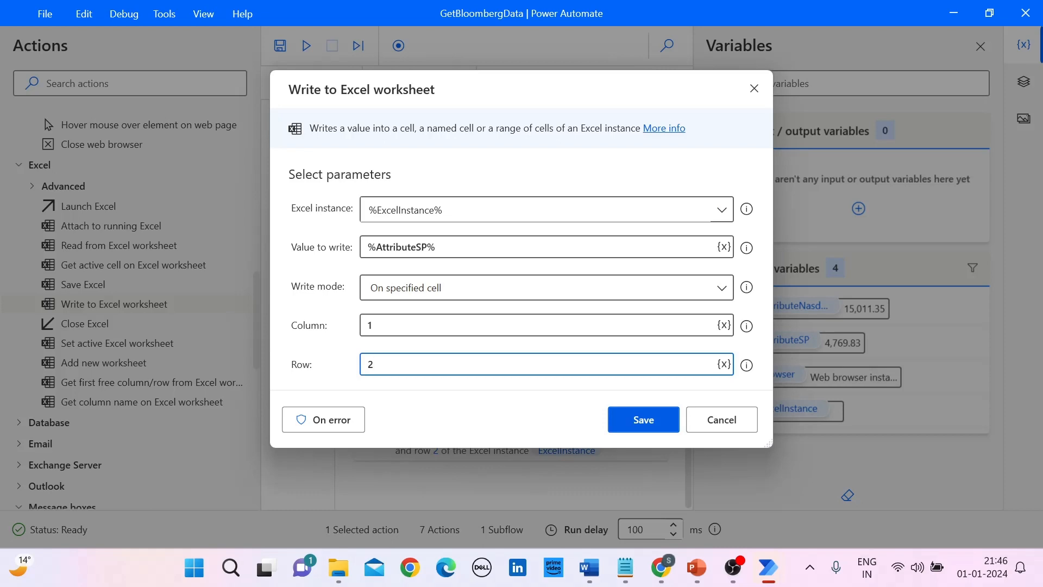
pyautogui.press('Return')
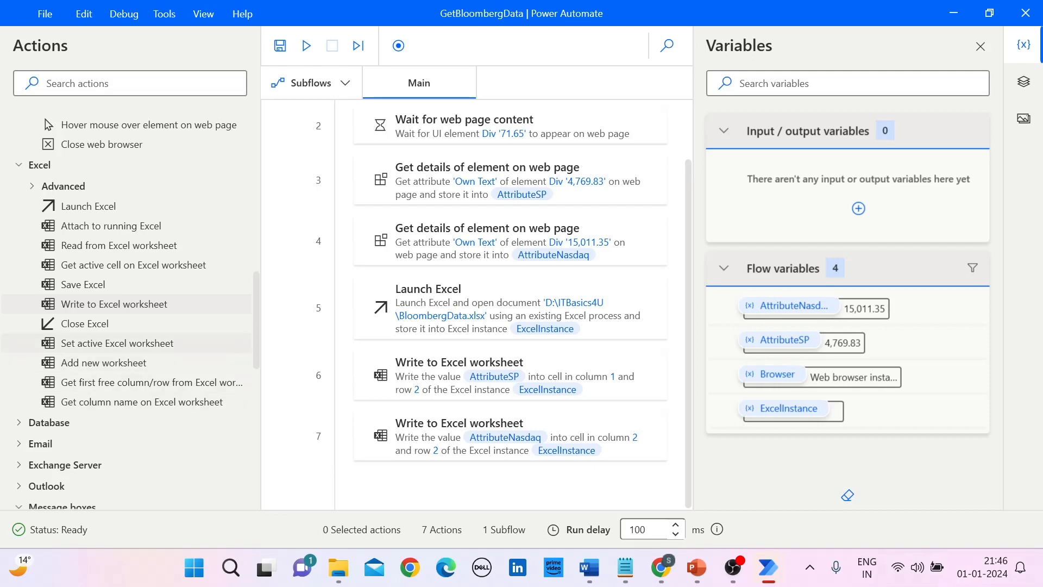
# Step: Add a Close Excel action at the end of the flow with Save document before closing, and save the flow
pyautogui.moveTo(85, 323); pyautogui.dragTo(410, 481)
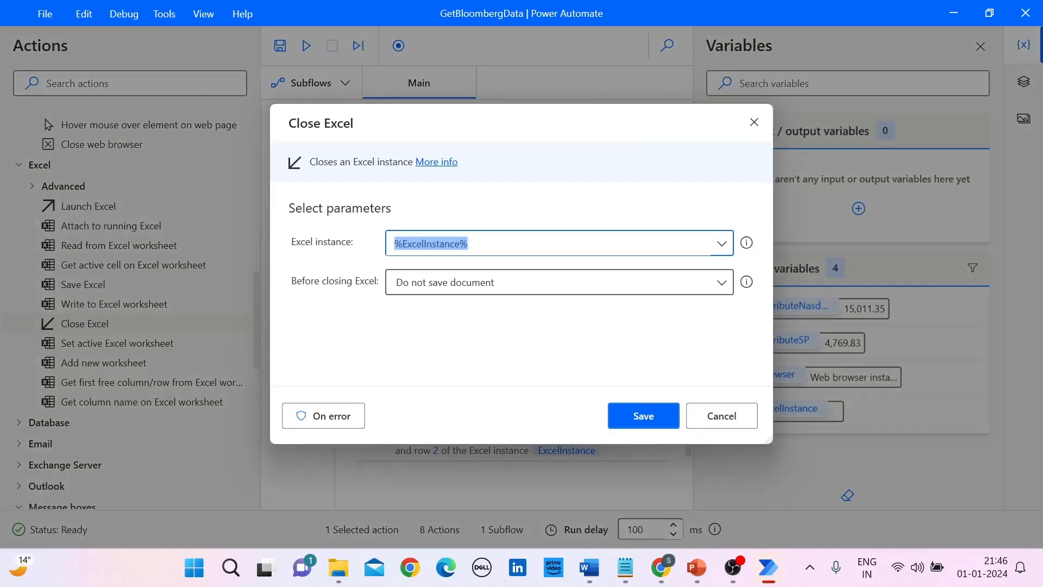
pyautogui.click(560, 283)
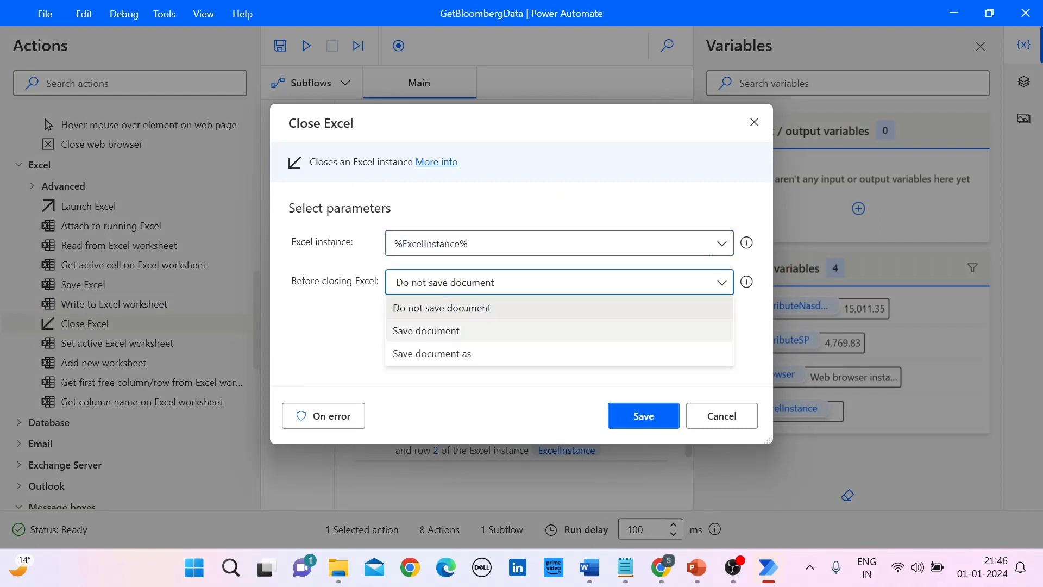
pyautogui.click(426, 330)
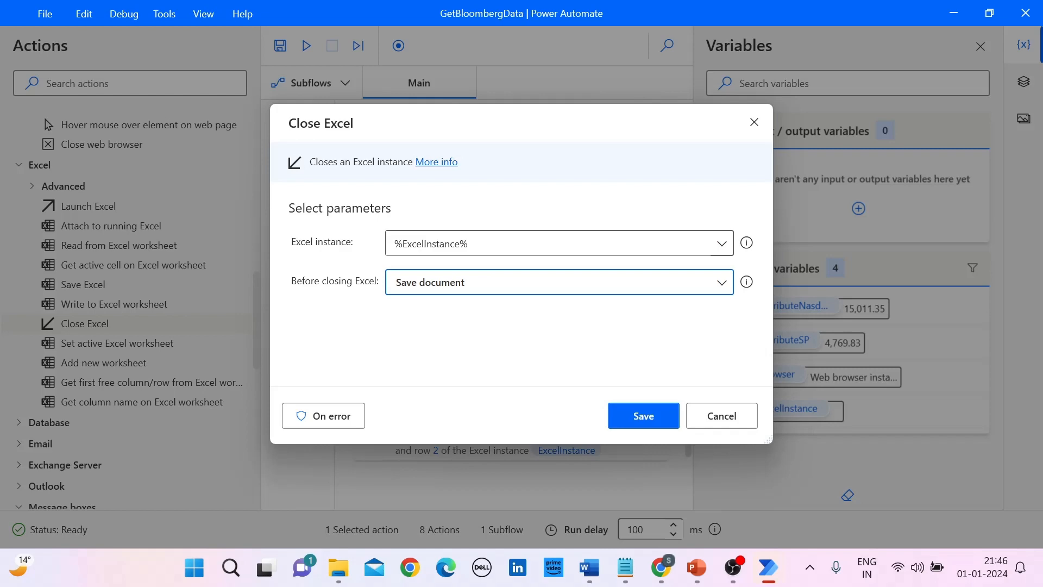
pyautogui.click(644, 416)
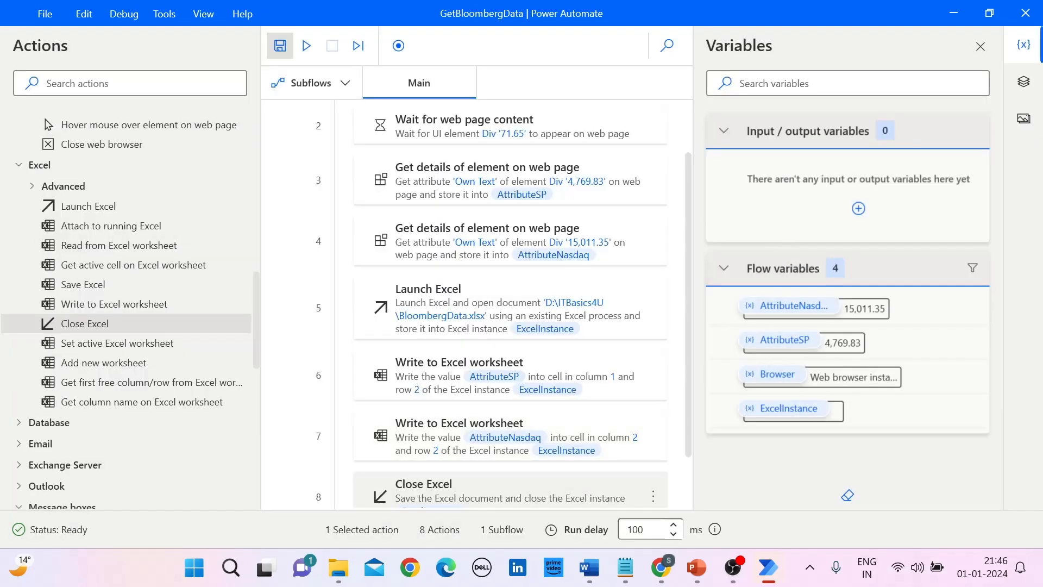
pyautogui.click(280, 46)
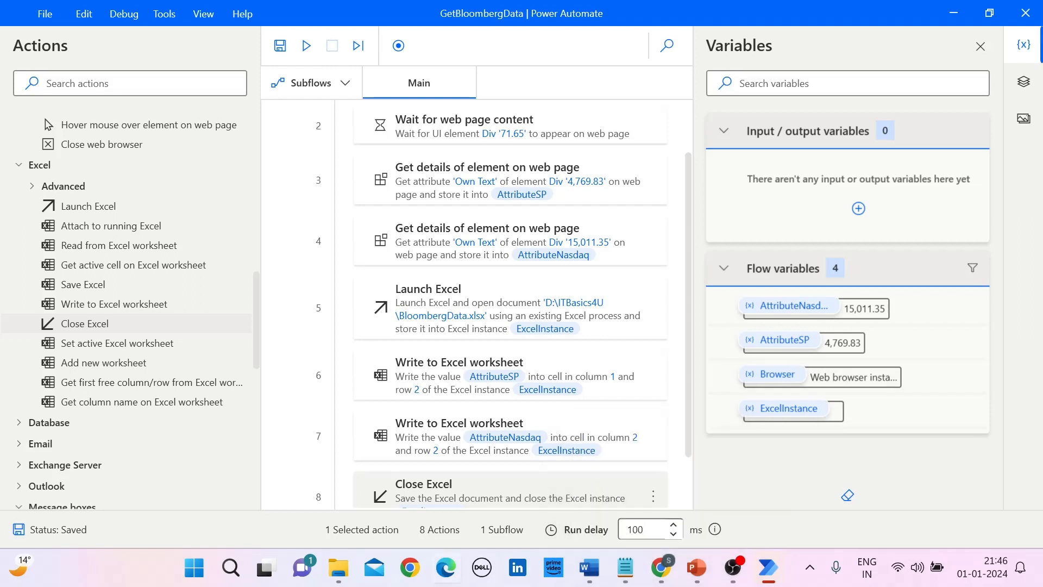
# Step: Open the BloombergData workbook from the ITBasics4U folder, check cells A1 and B1, and close the workbook
pyautogui.click(338, 568)
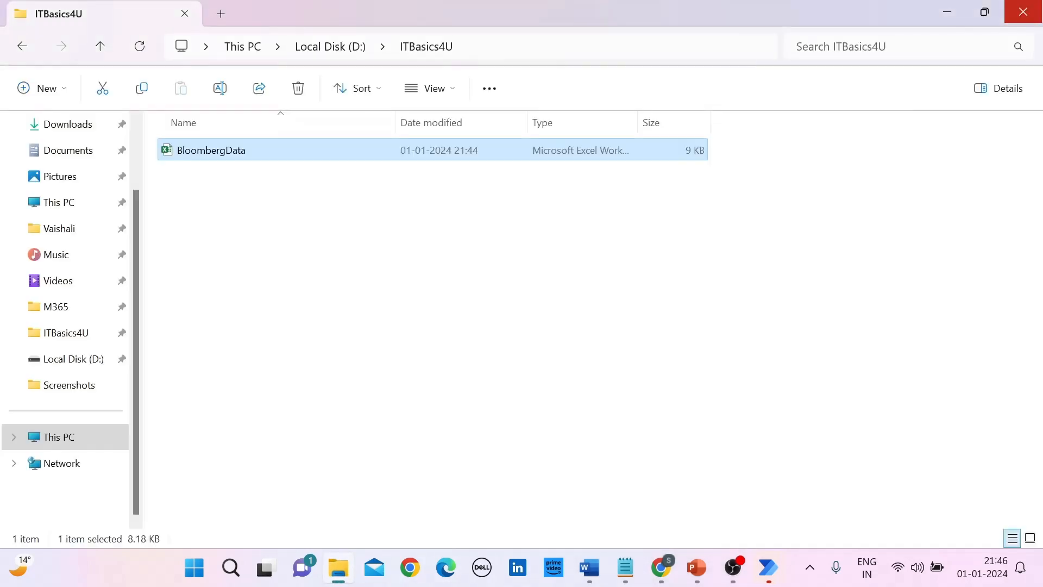
pyautogui.doubleClick(212, 150)
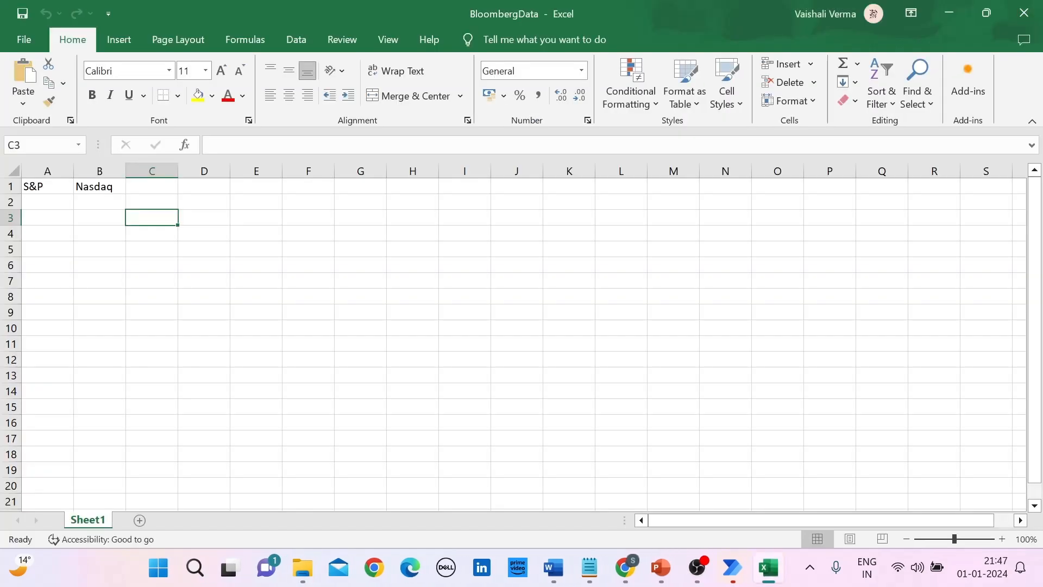
pyautogui.click(47, 187)
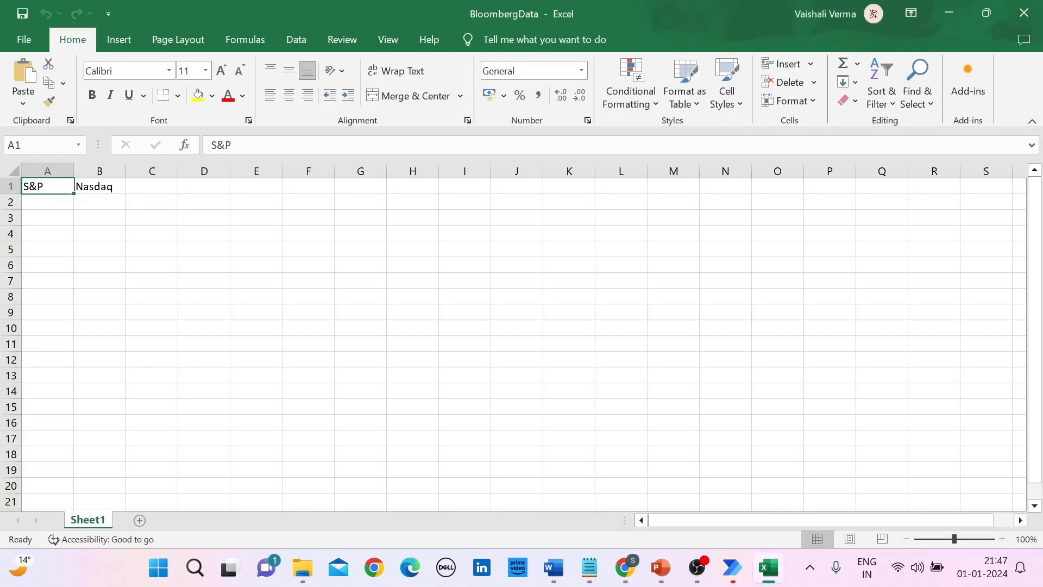
pyautogui.click(100, 186)
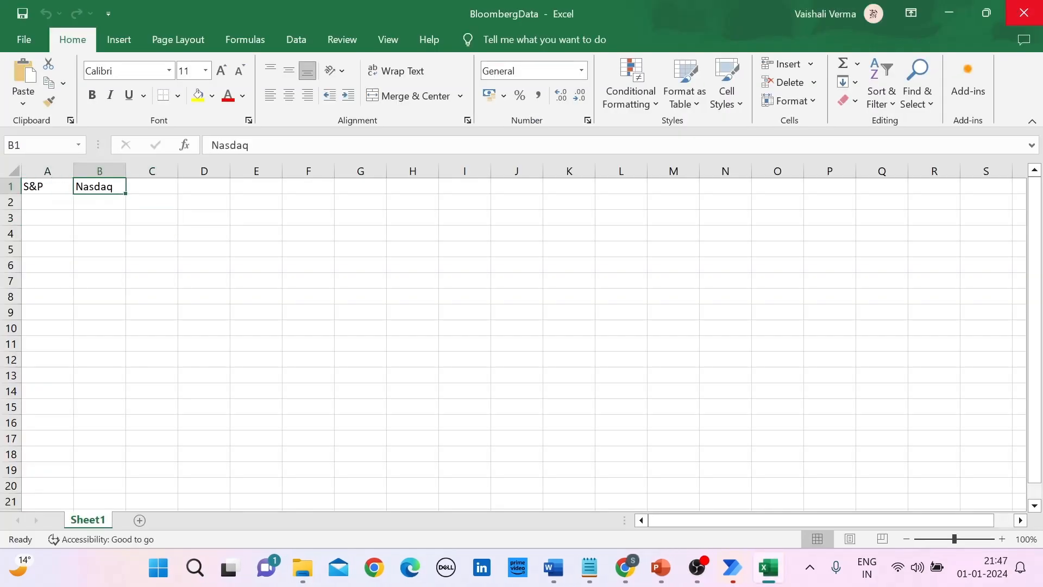
pyautogui.click(1024, 13)
# Step: Switch back to the GetBloombergData flow in Power Automate and run it
pyautogui.moveTo(769, 567)
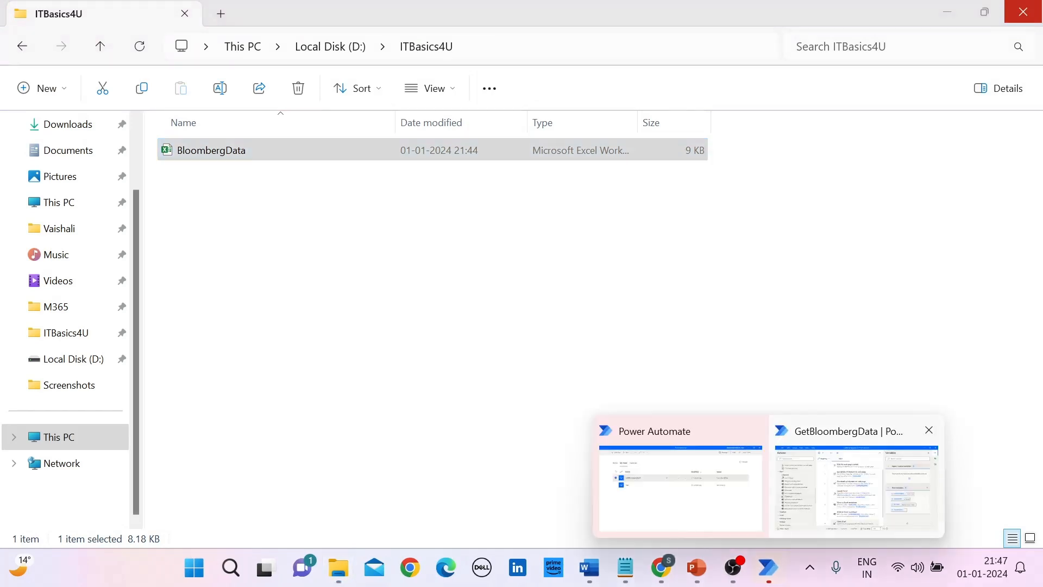
pyautogui.click(856, 479)
pyautogui.click(306, 45)
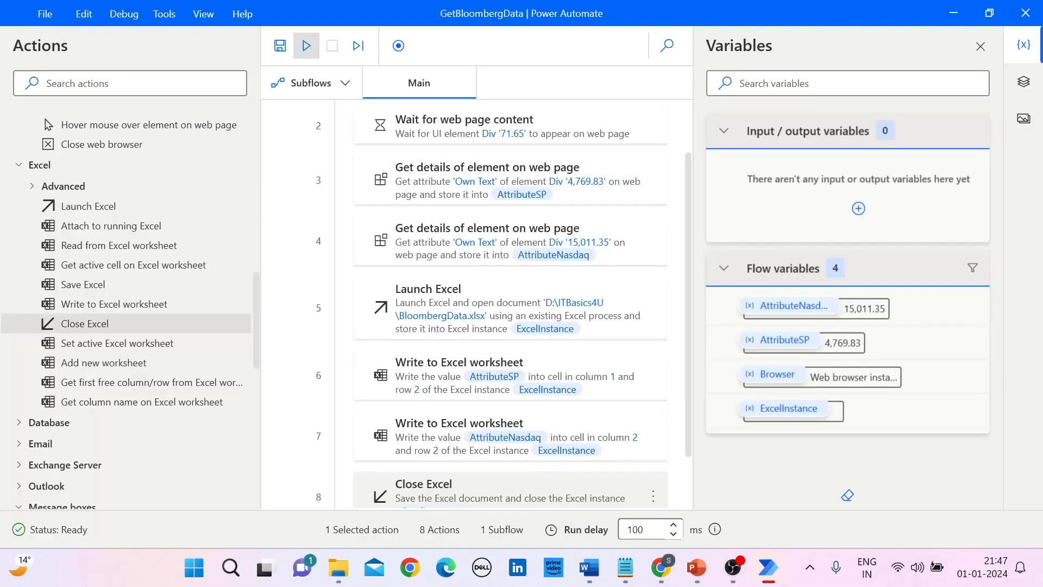